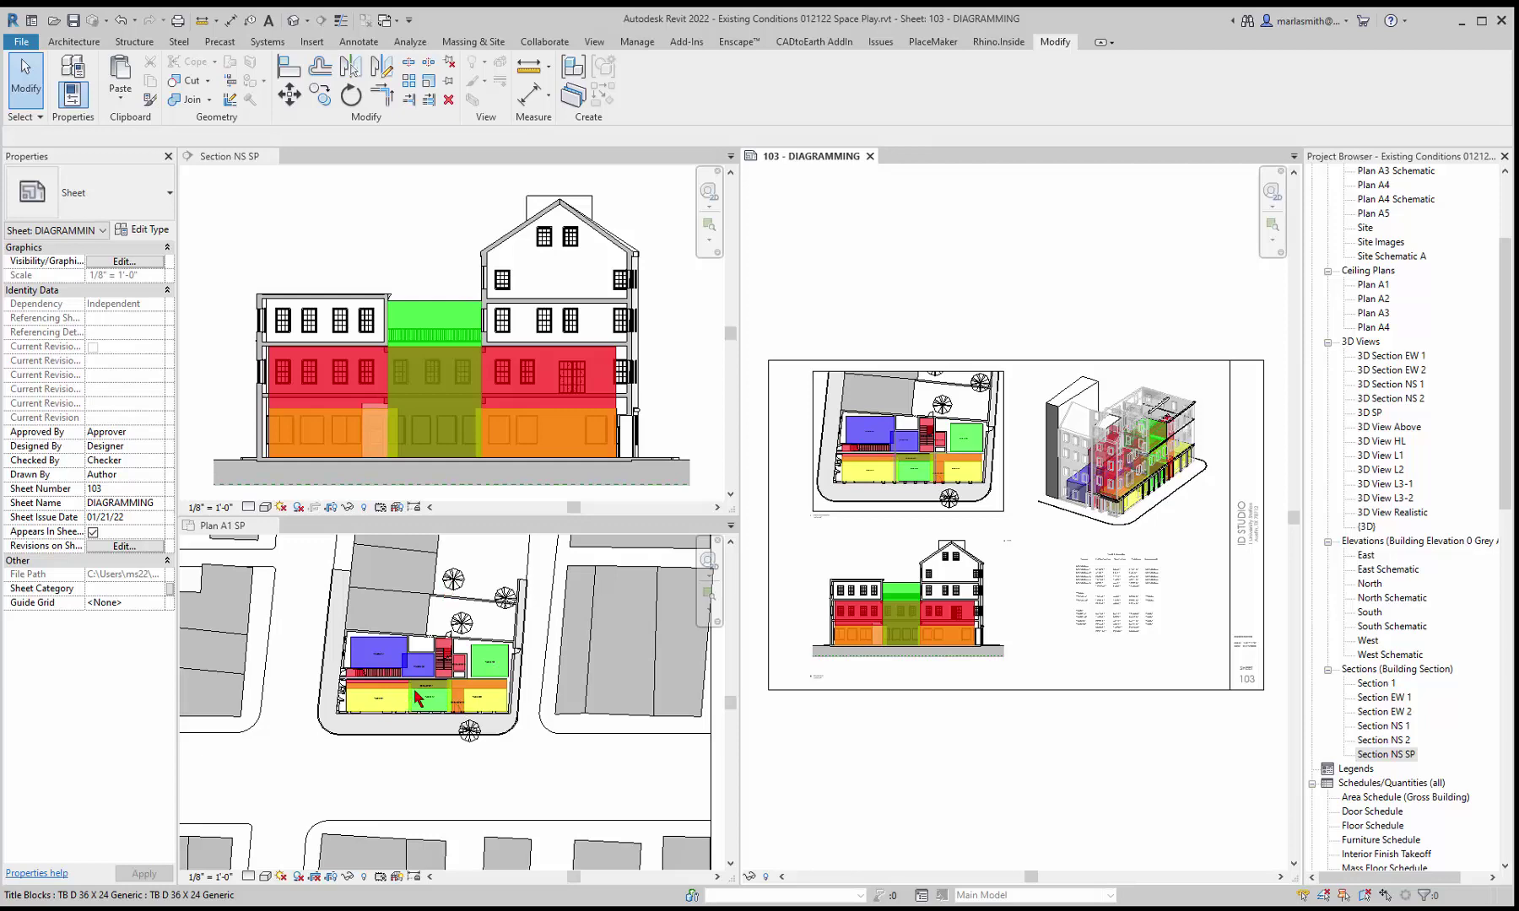
# Step: Zoom in on the Plan A1 SP building masses until labels like Public A2 are readable
pyautogui.scroll(5, 419, 697)
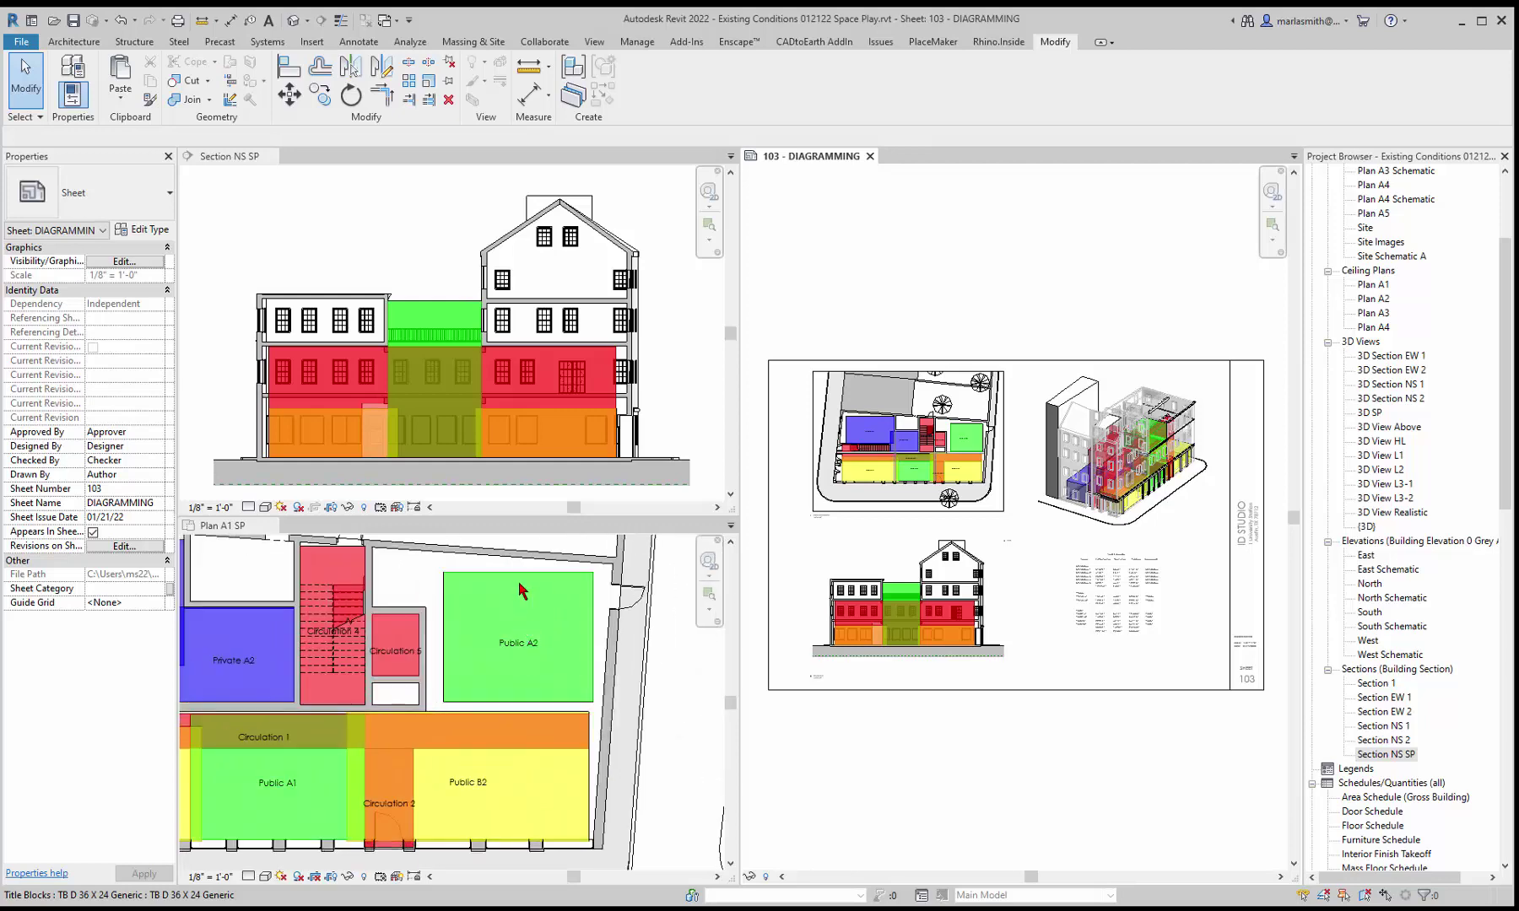
# Step: Select the Public A2 and Private A2 masses to check their SP 03 and SP 04 materials
pyautogui.click(519, 582)
pyautogui.click(517, 575)
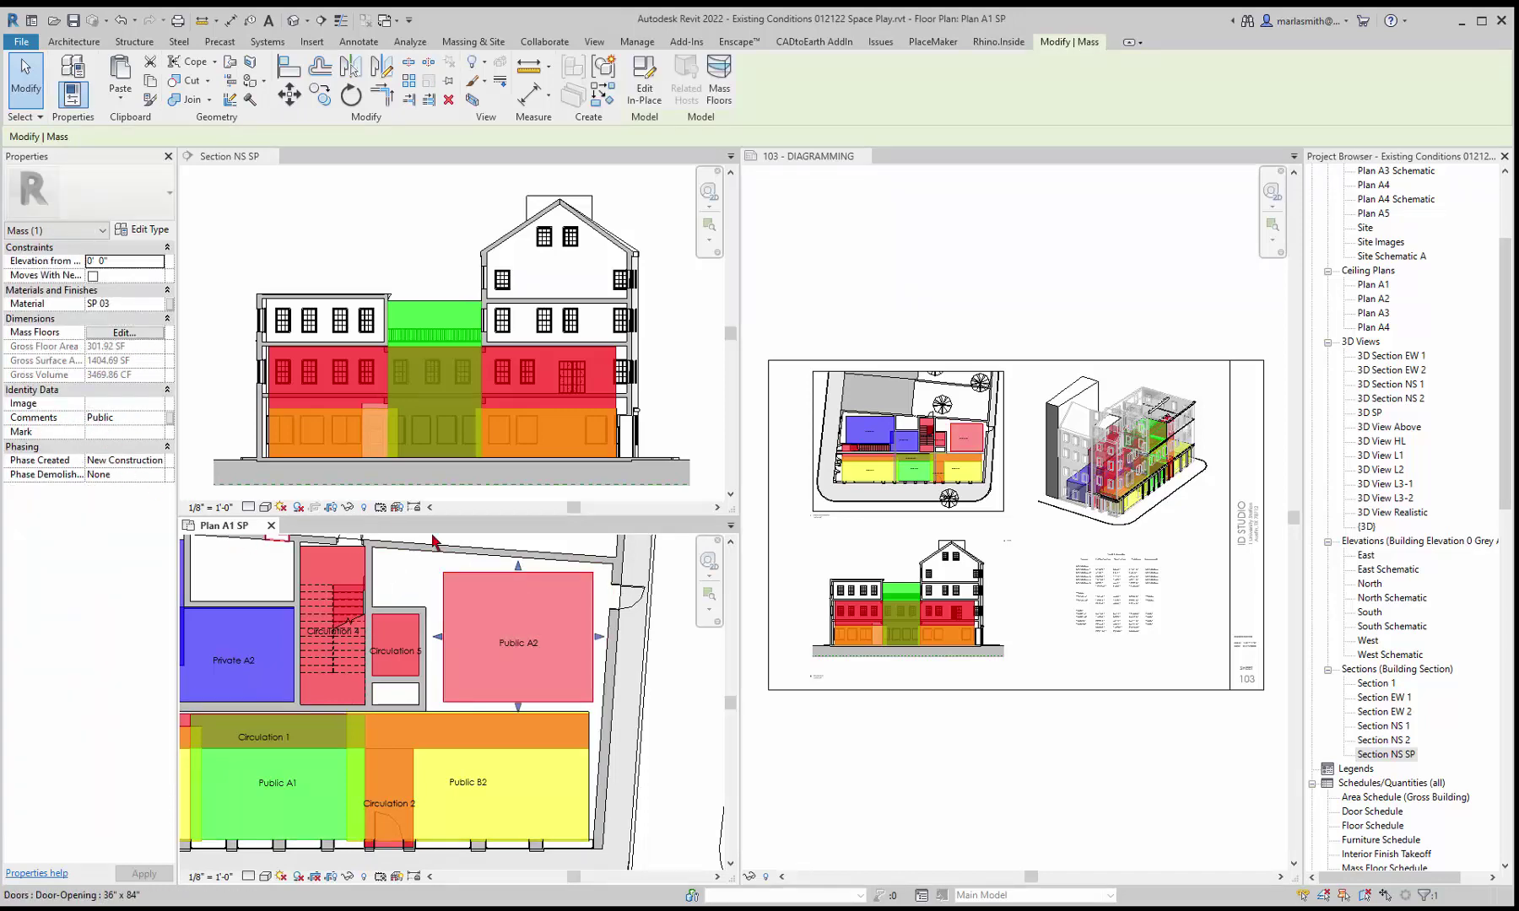
pyautogui.click(261, 616)
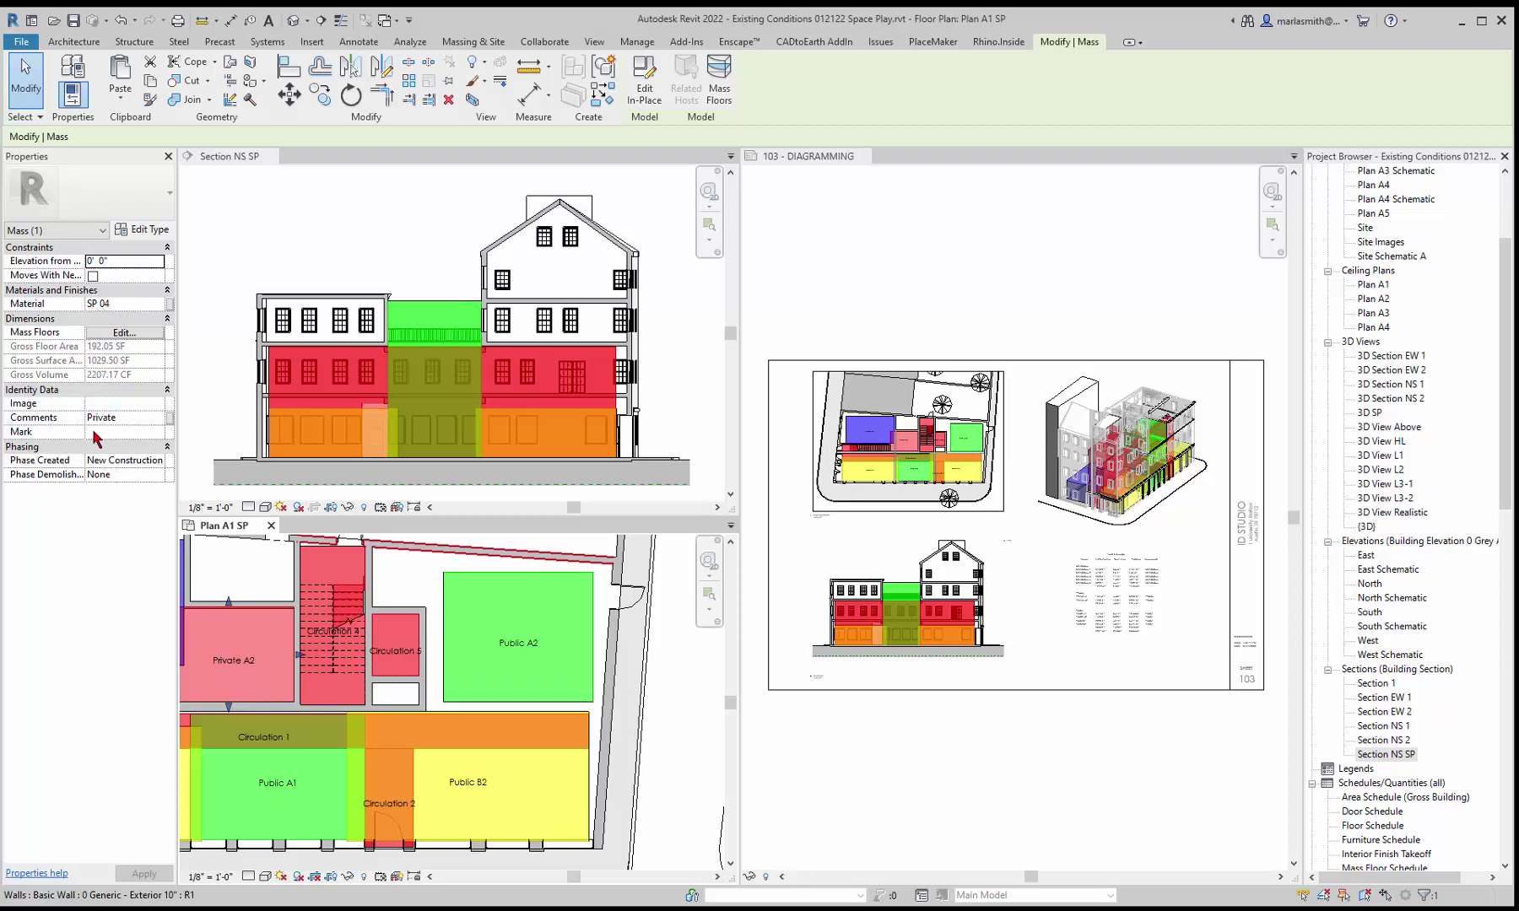
# Step: Zoom out and scroll the Project Browser down to the Families category
pyautogui.click(121, 332)
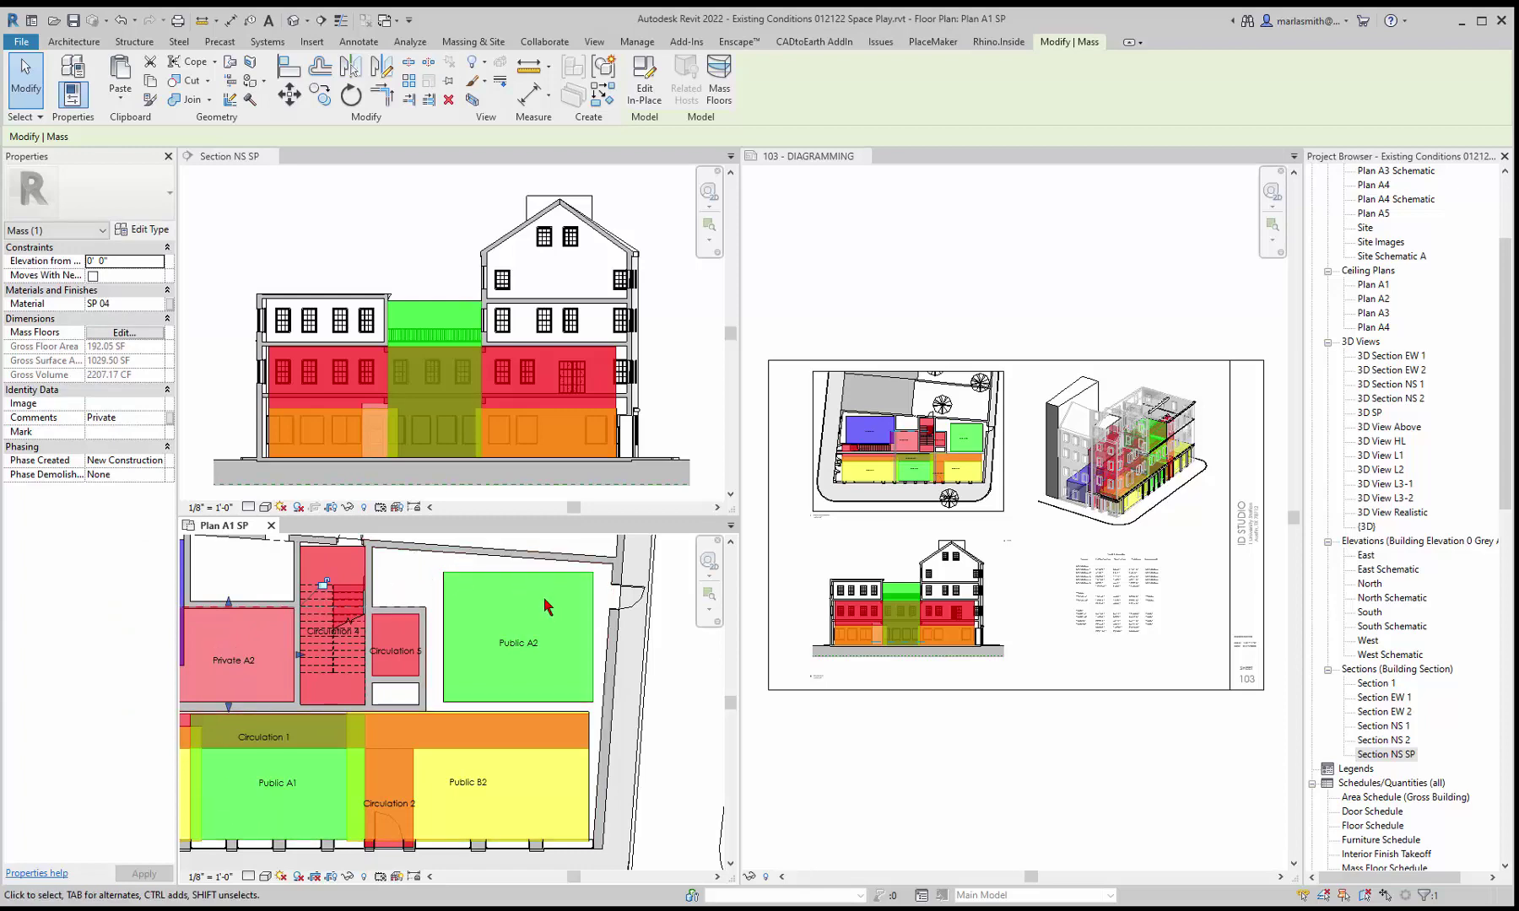
pyautogui.scroll(-2, 545, 606)
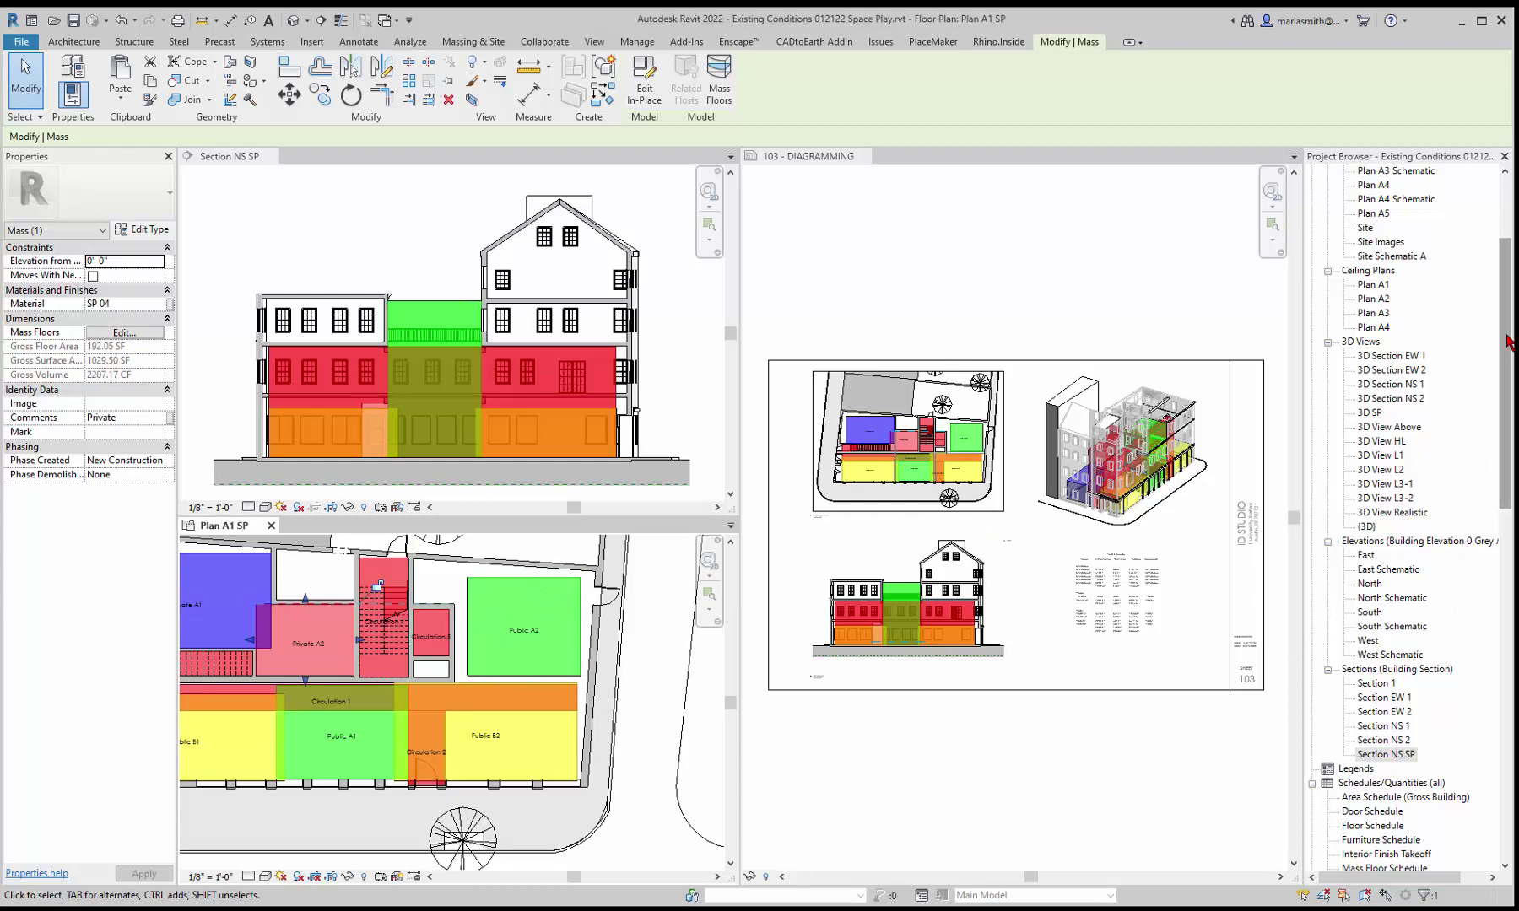
pyautogui.moveTo(1507, 341); pyautogui.dragTo(1502, 696)
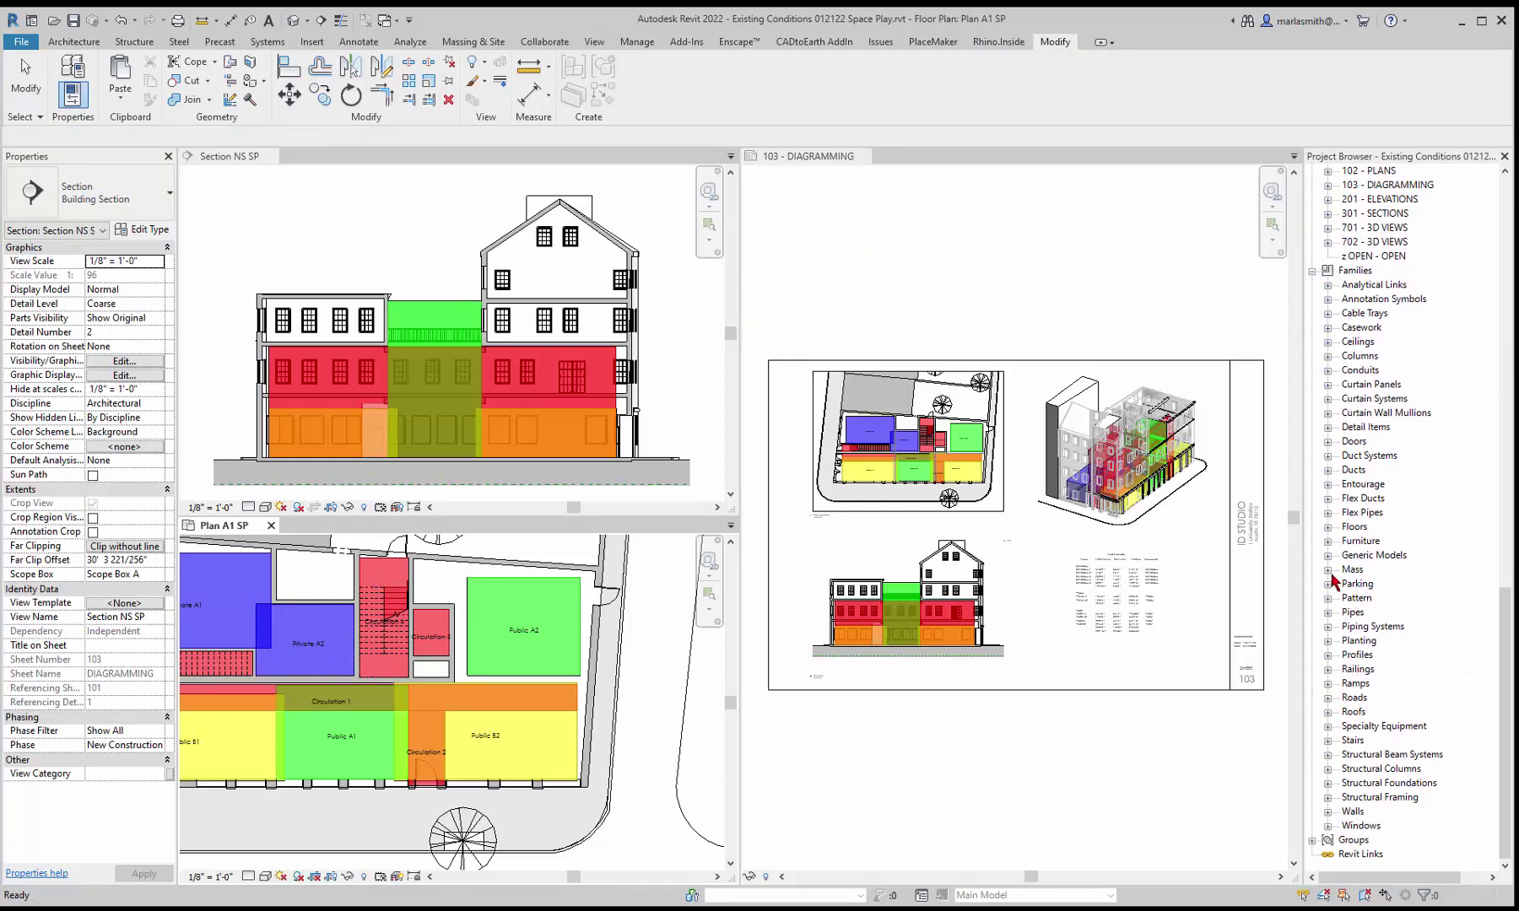
# Step: Expand Families > Mass and collapse the Circulation, Private and Public family nodes
pyautogui.click(1328, 571)
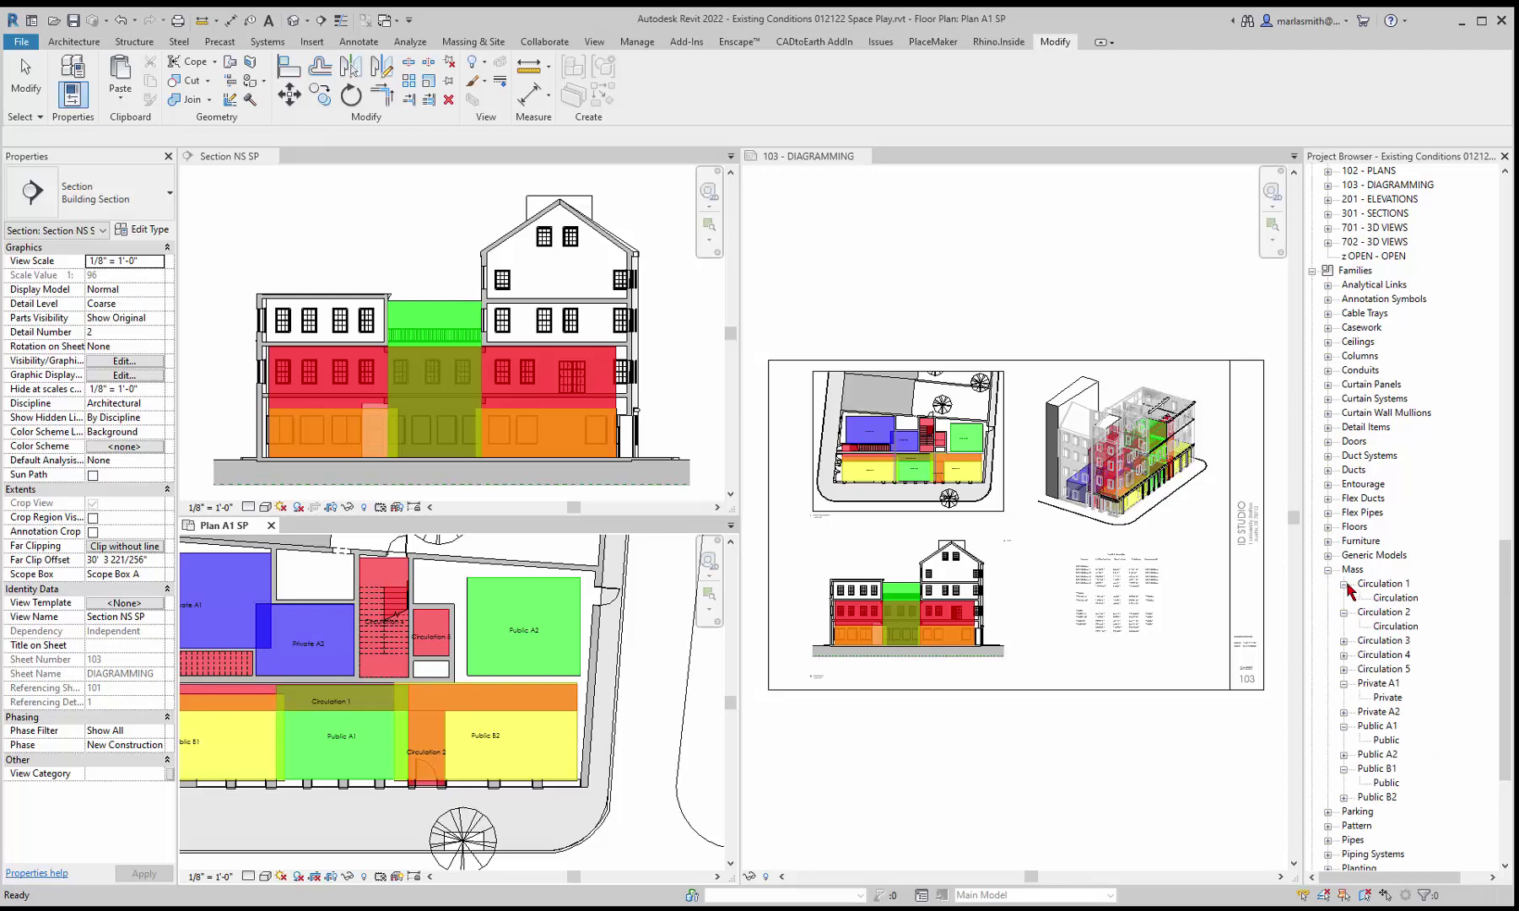
pyautogui.click(1344, 585)
pyautogui.click(1343, 599)
pyautogui.click(1343, 655)
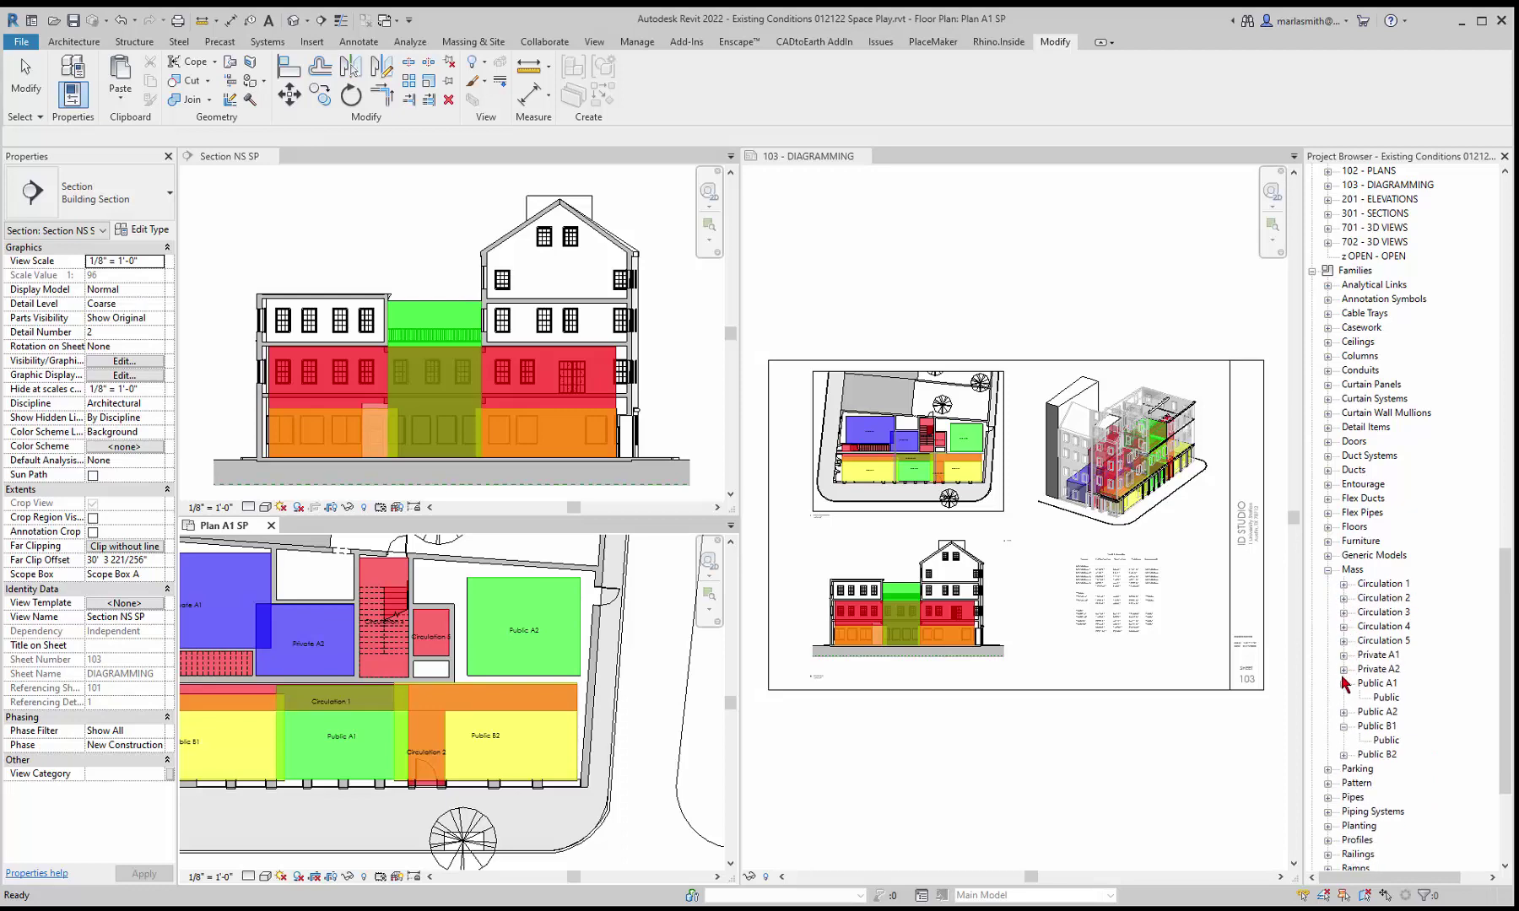
pyautogui.click(1343, 684)
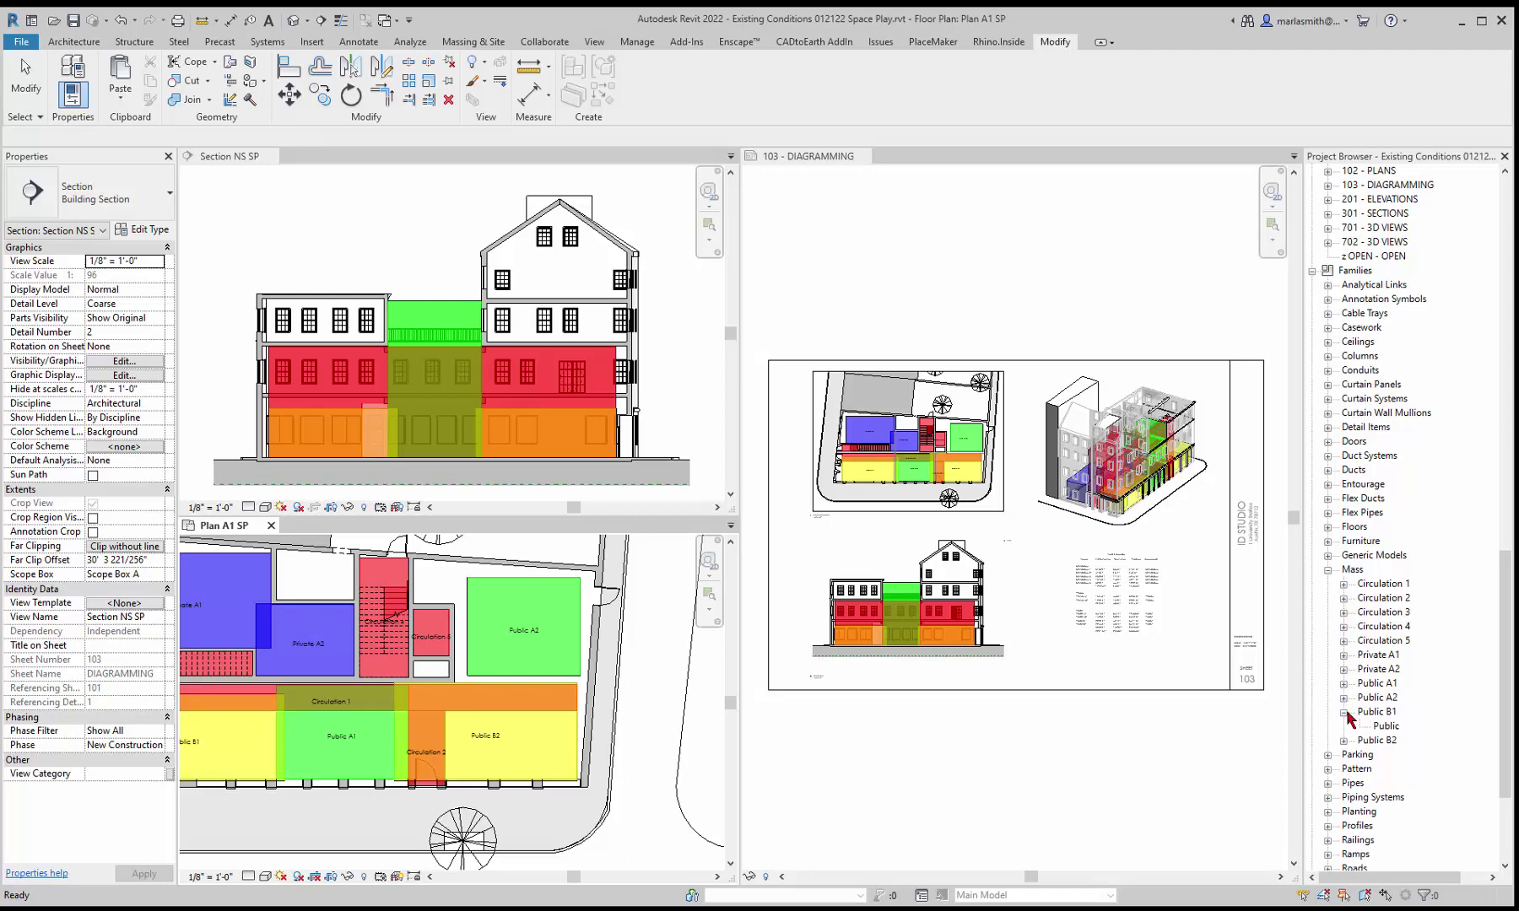
pyautogui.click(1343, 712)
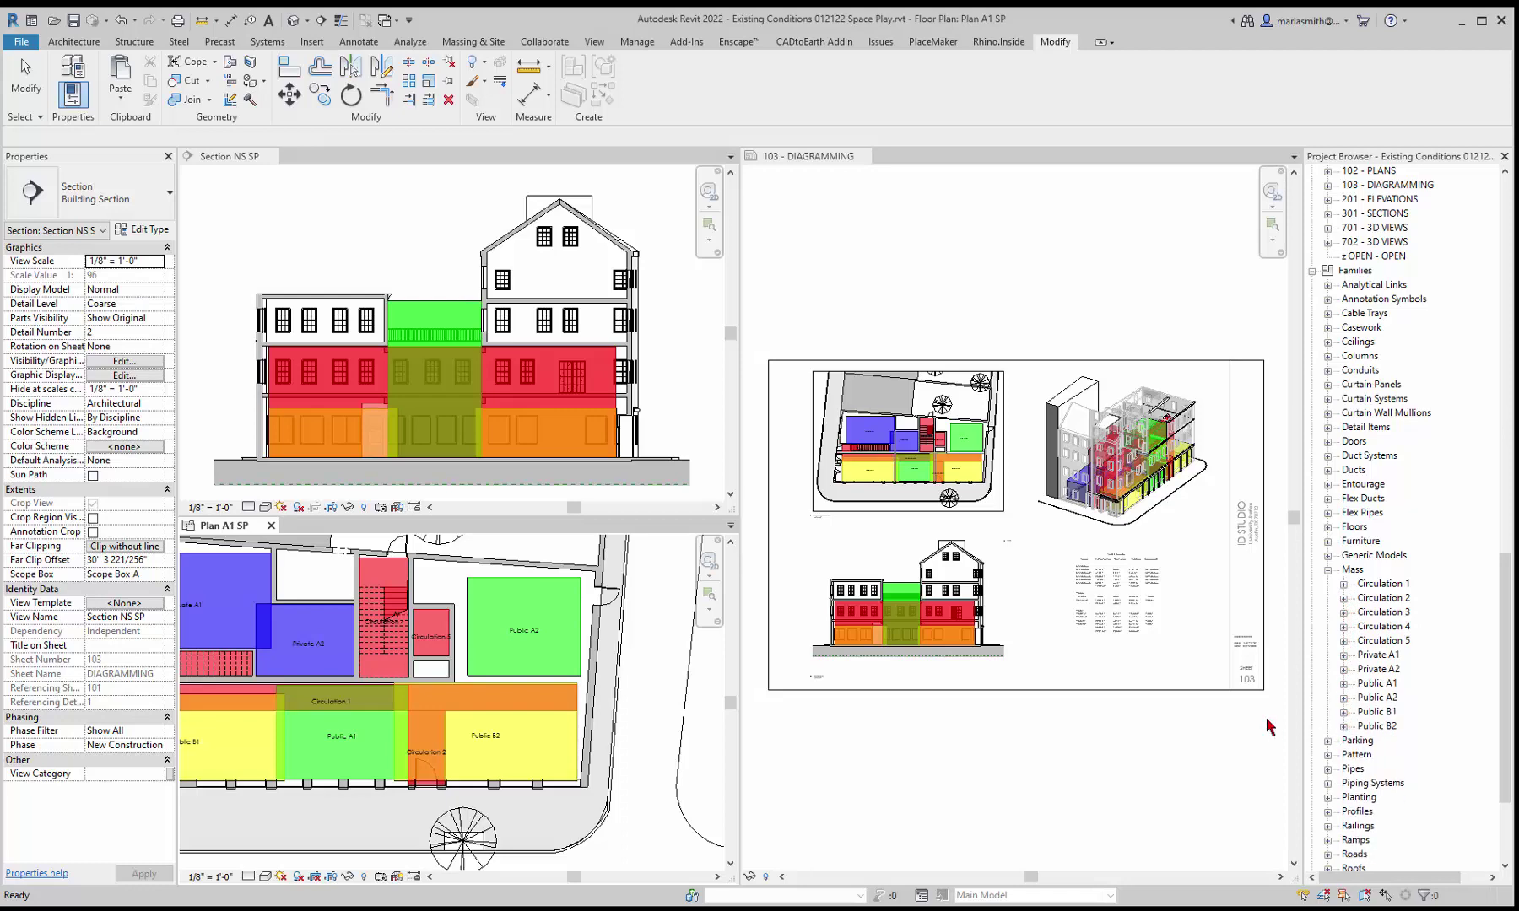
pyautogui.scroll(-1, 599, 616)
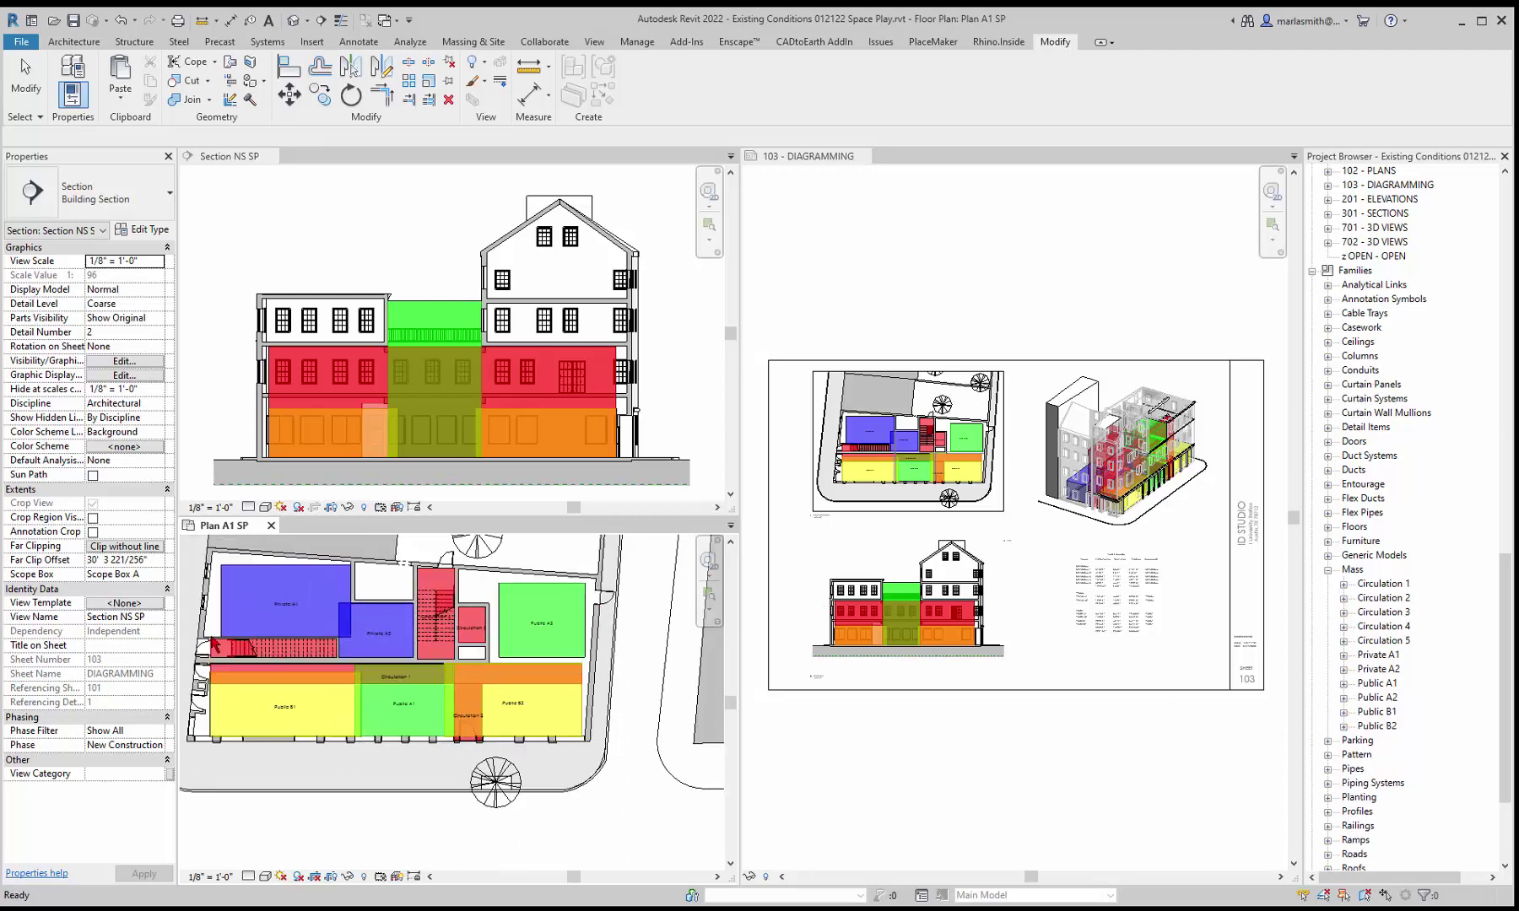
pyautogui.scroll(1, 306, 656)
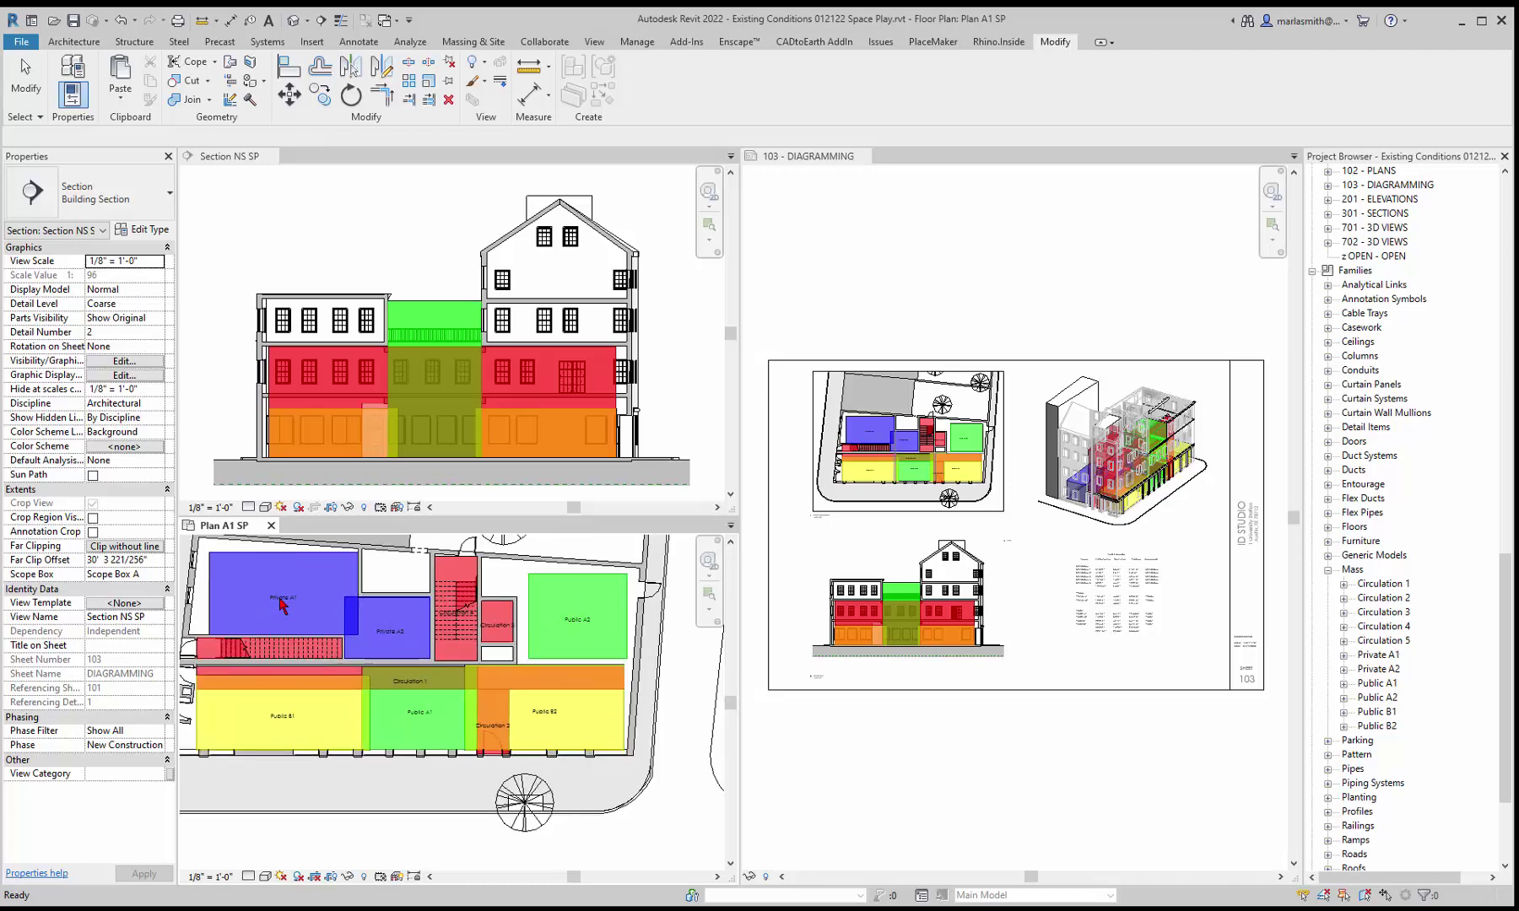
# Step: Select the Private A1 mass in the plan and check Circulation 1's type in the browser
pyautogui.click(282, 606)
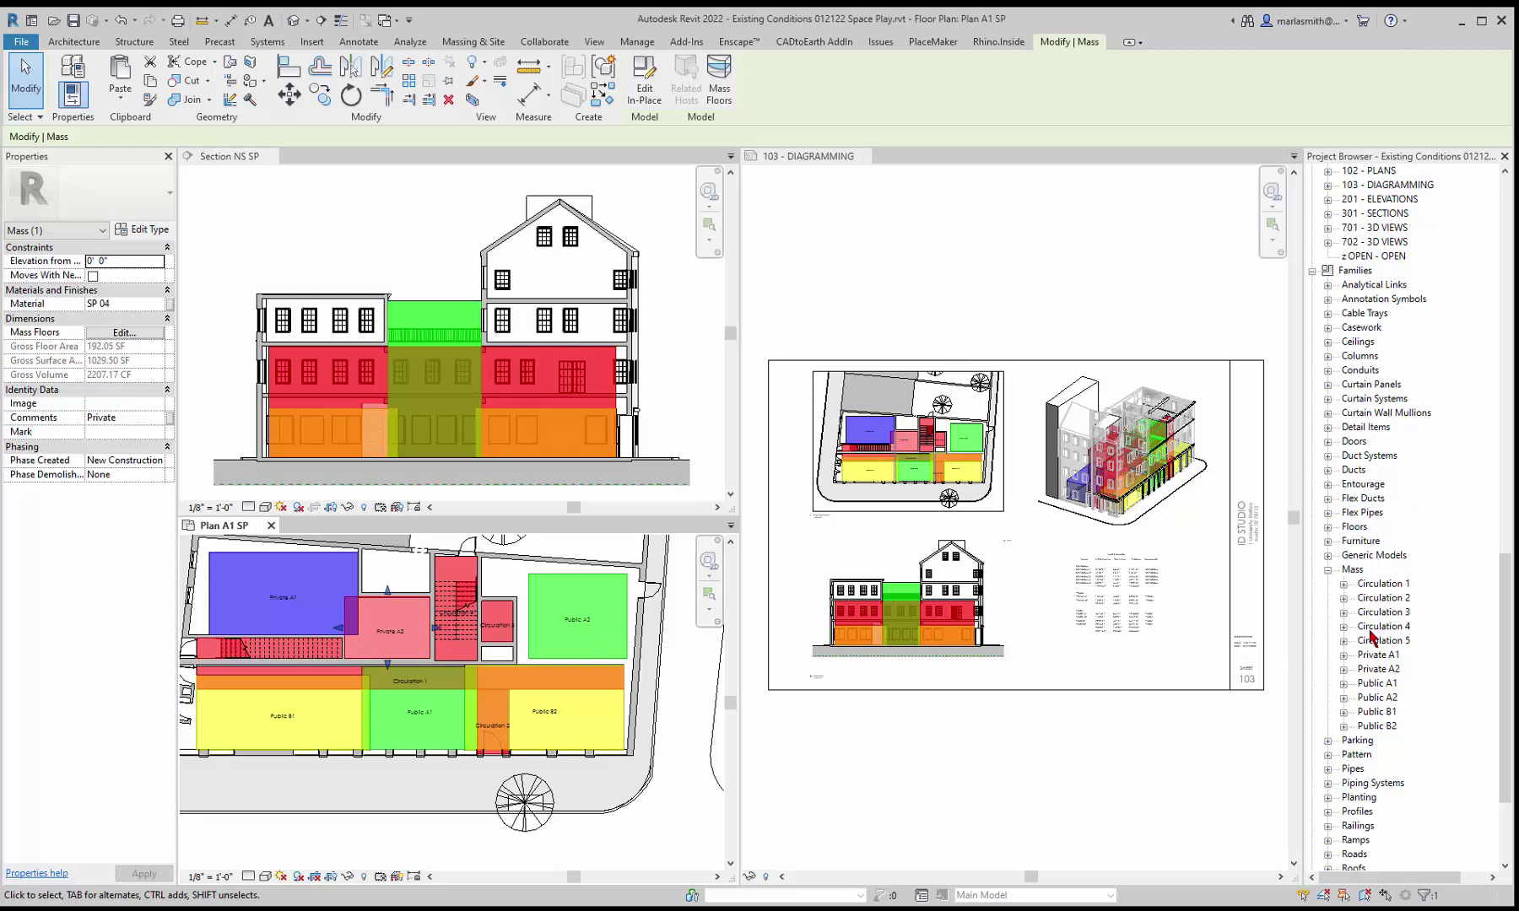
pyautogui.click(1343, 584)
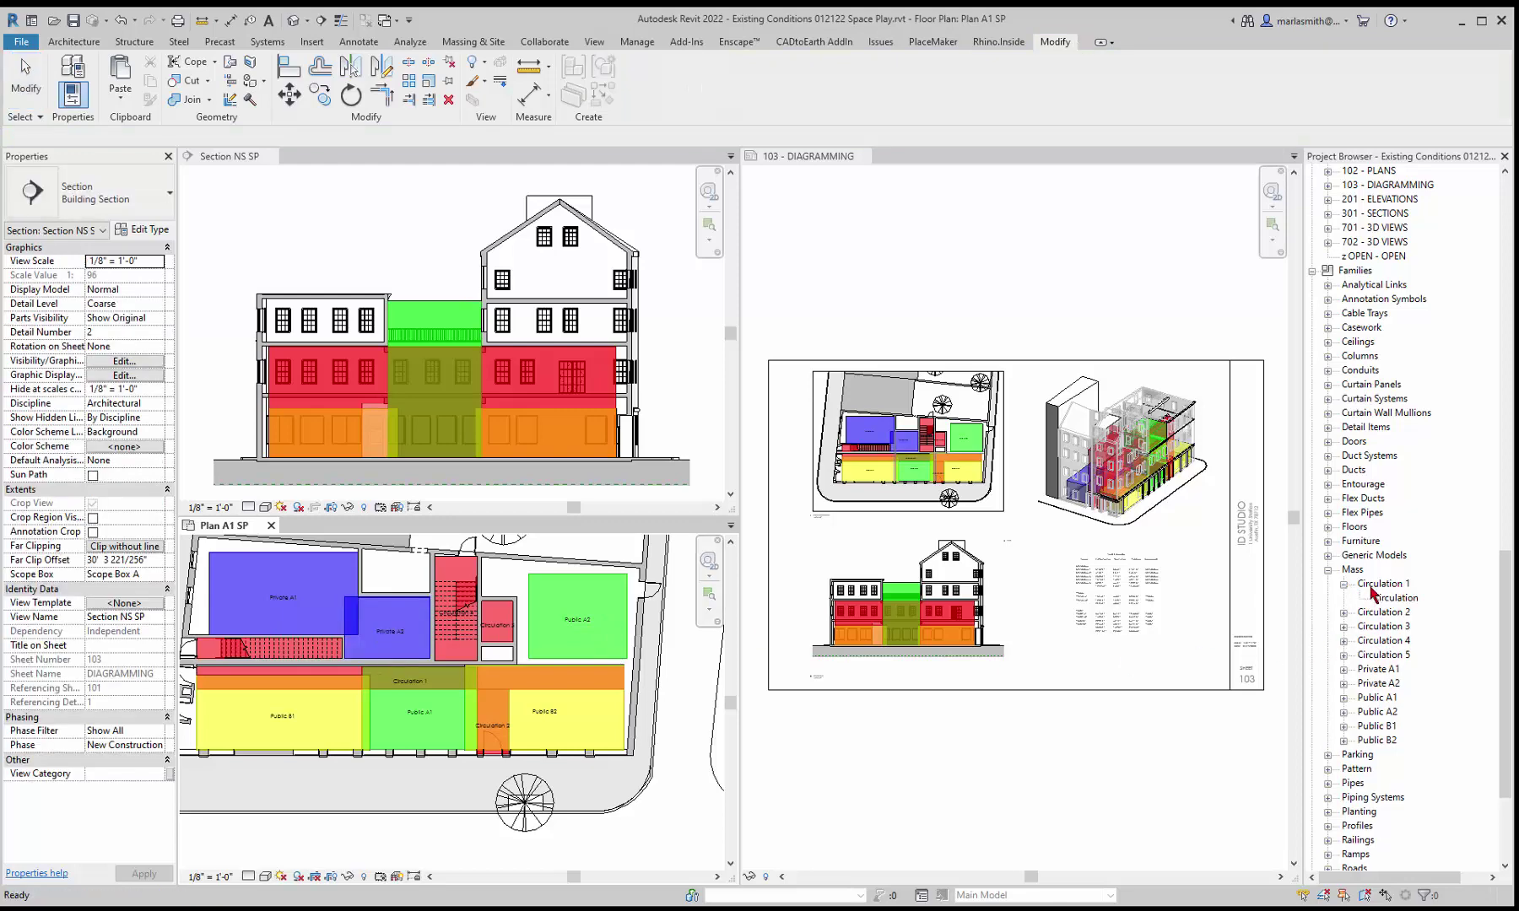
pyautogui.click(1344, 584)
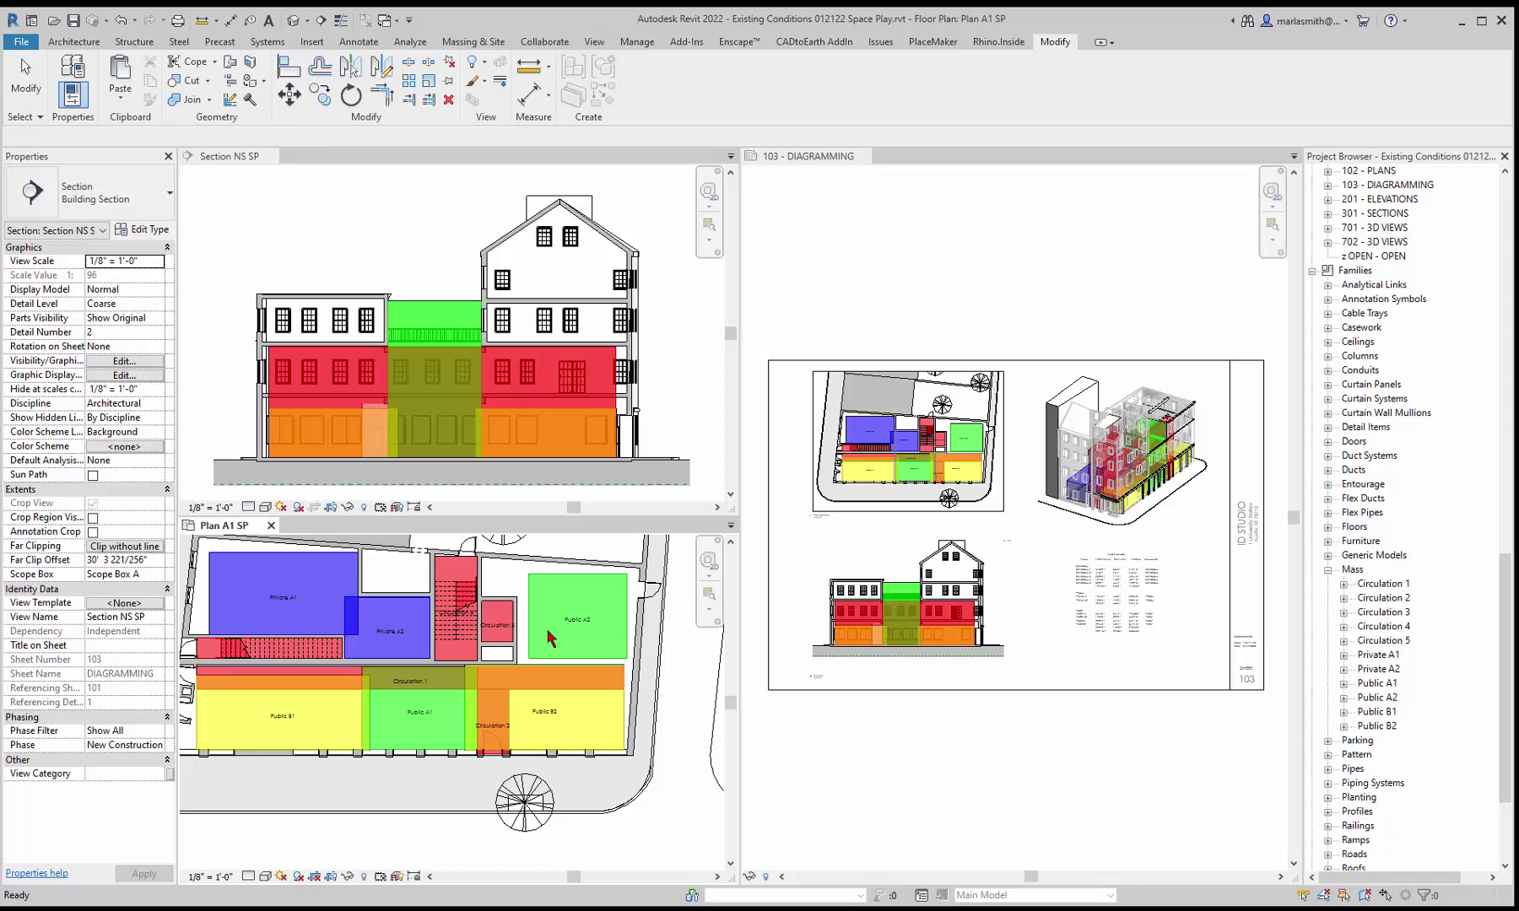
# Step: Switch the Private A1 tag to Mass Tag CG : Type Name Gross Floor Area, reading 443 SF Private
pyautogui.click(289, 609)
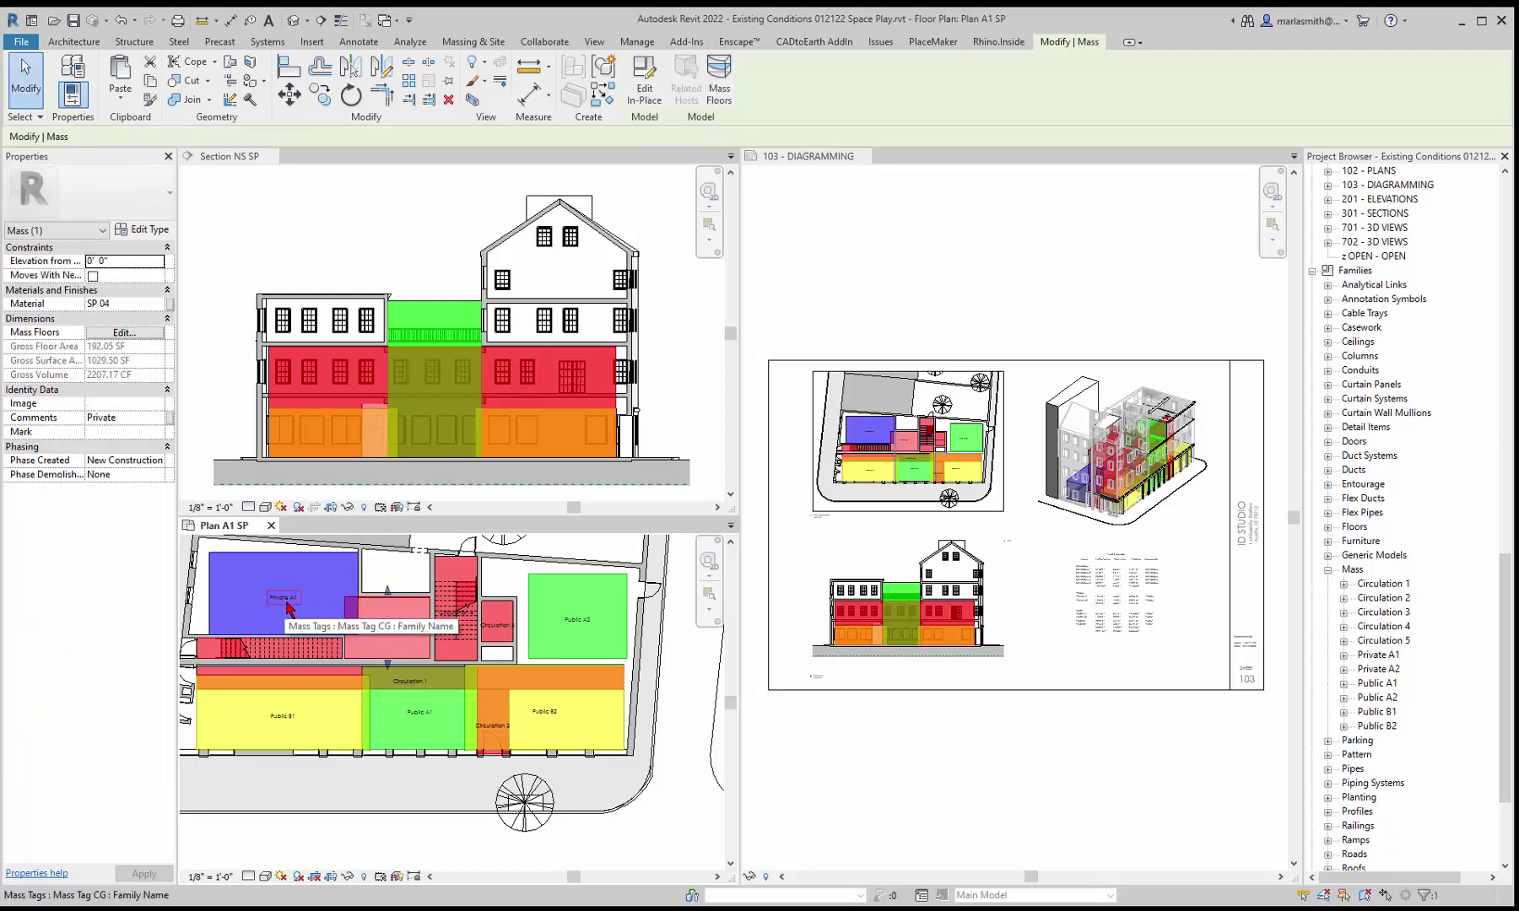
pyautogui.click(289, 608)
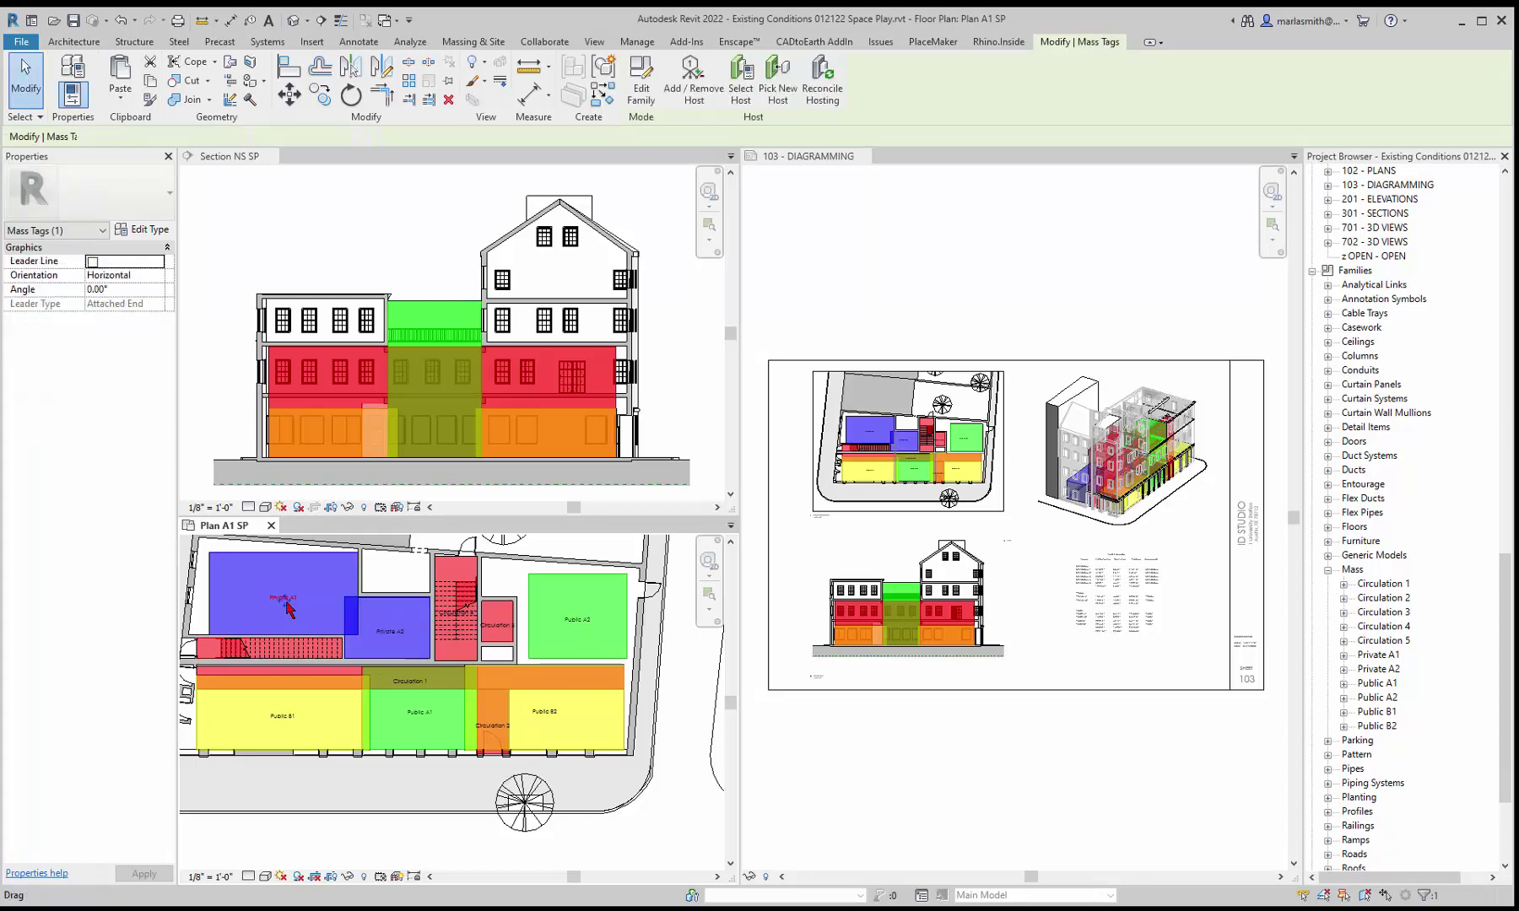
pyautogui.click(149, 211)
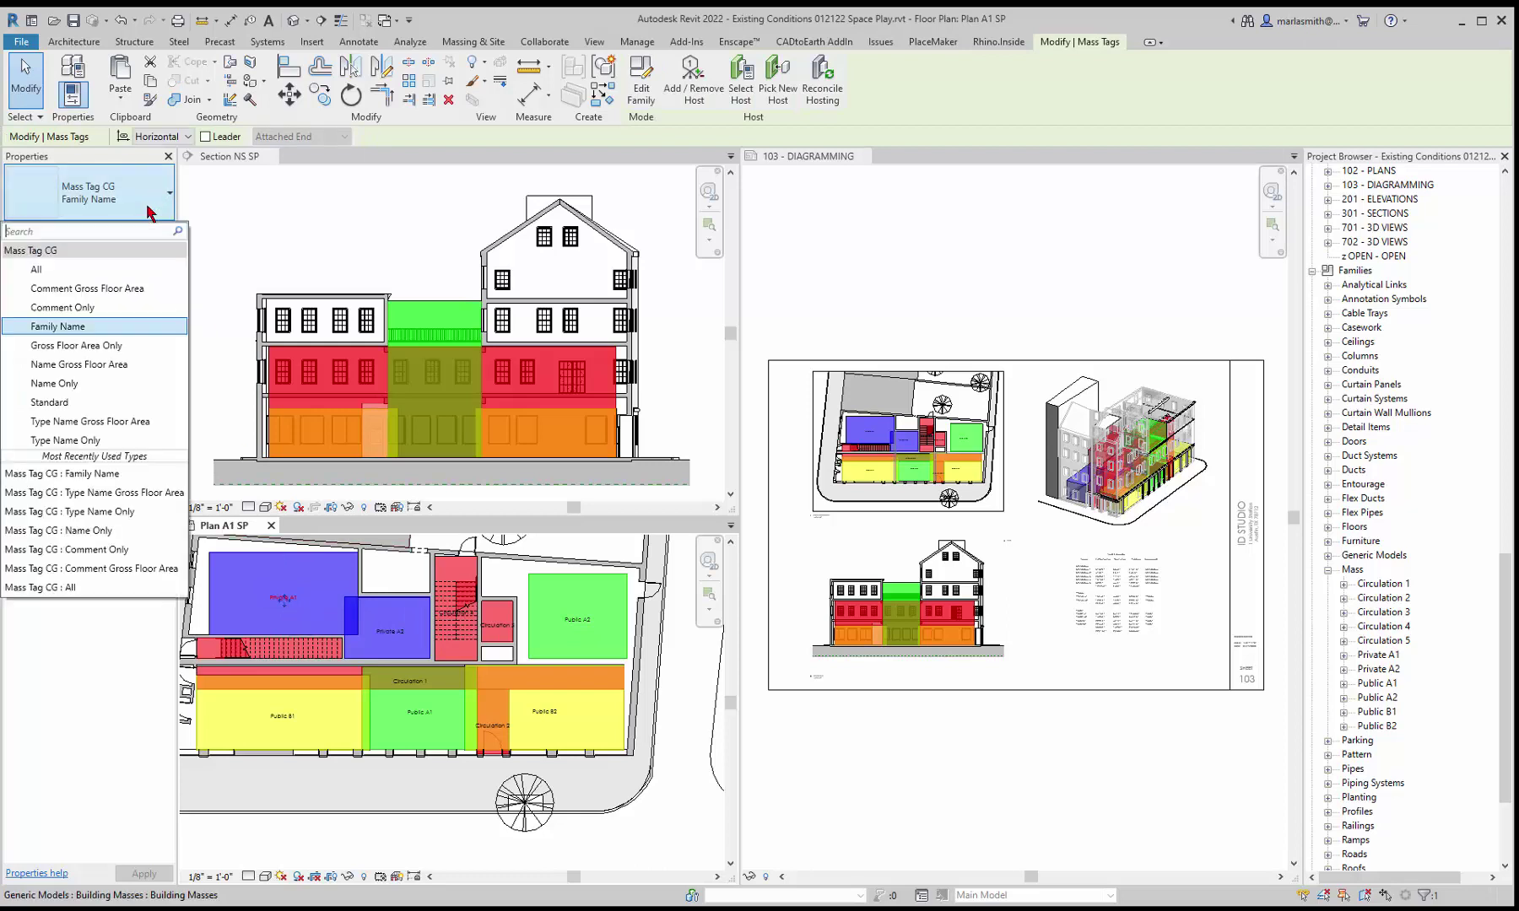
pyautogui.click(111, 428)
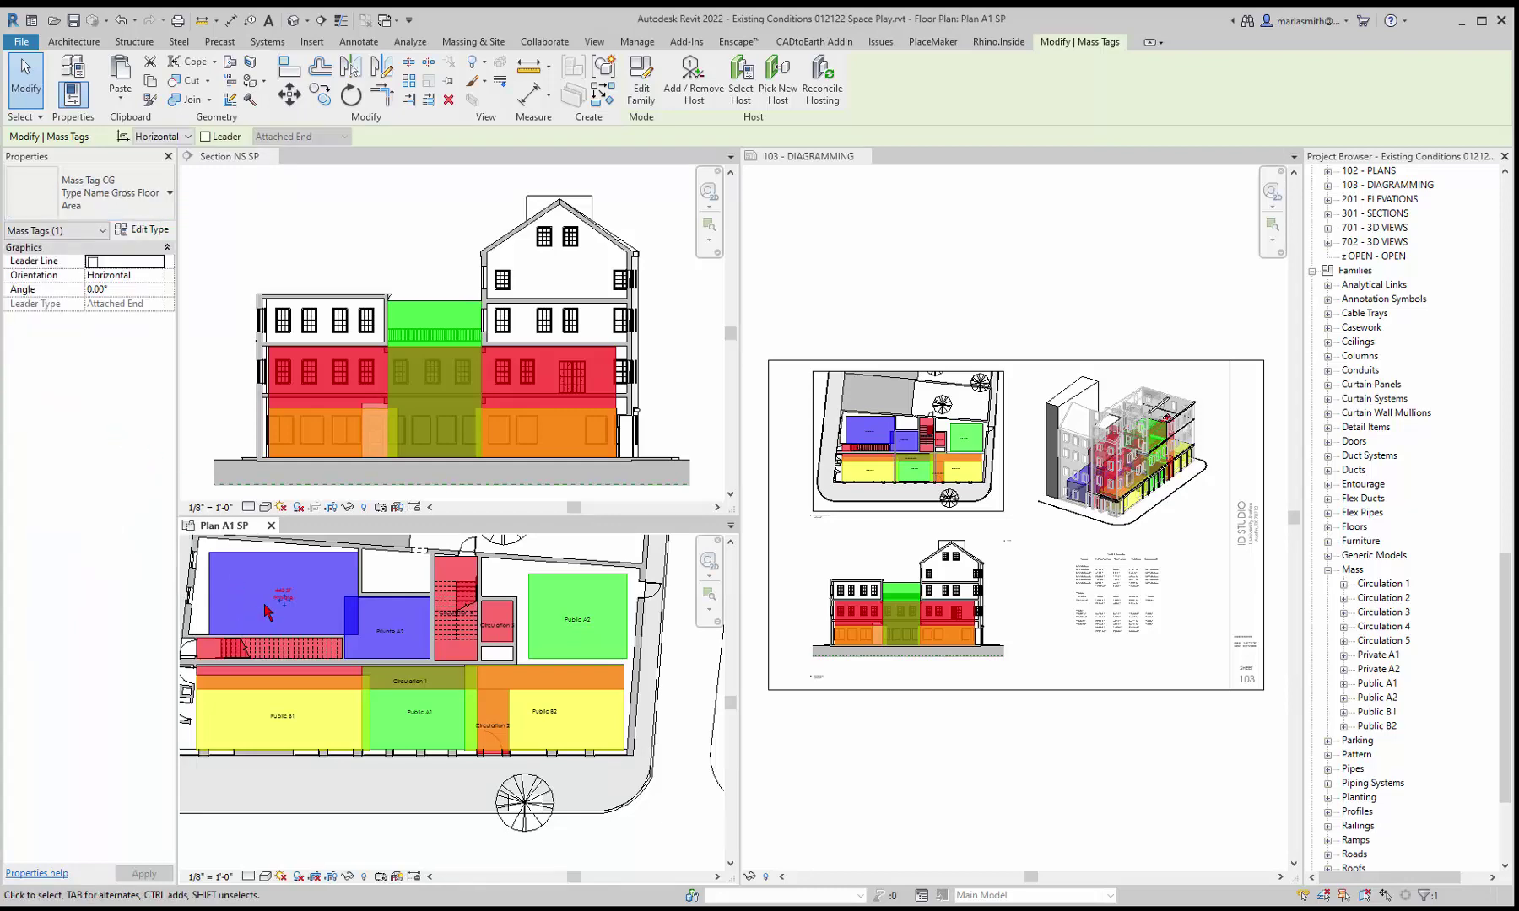
pyautogui.scroll(3, 272, 608)
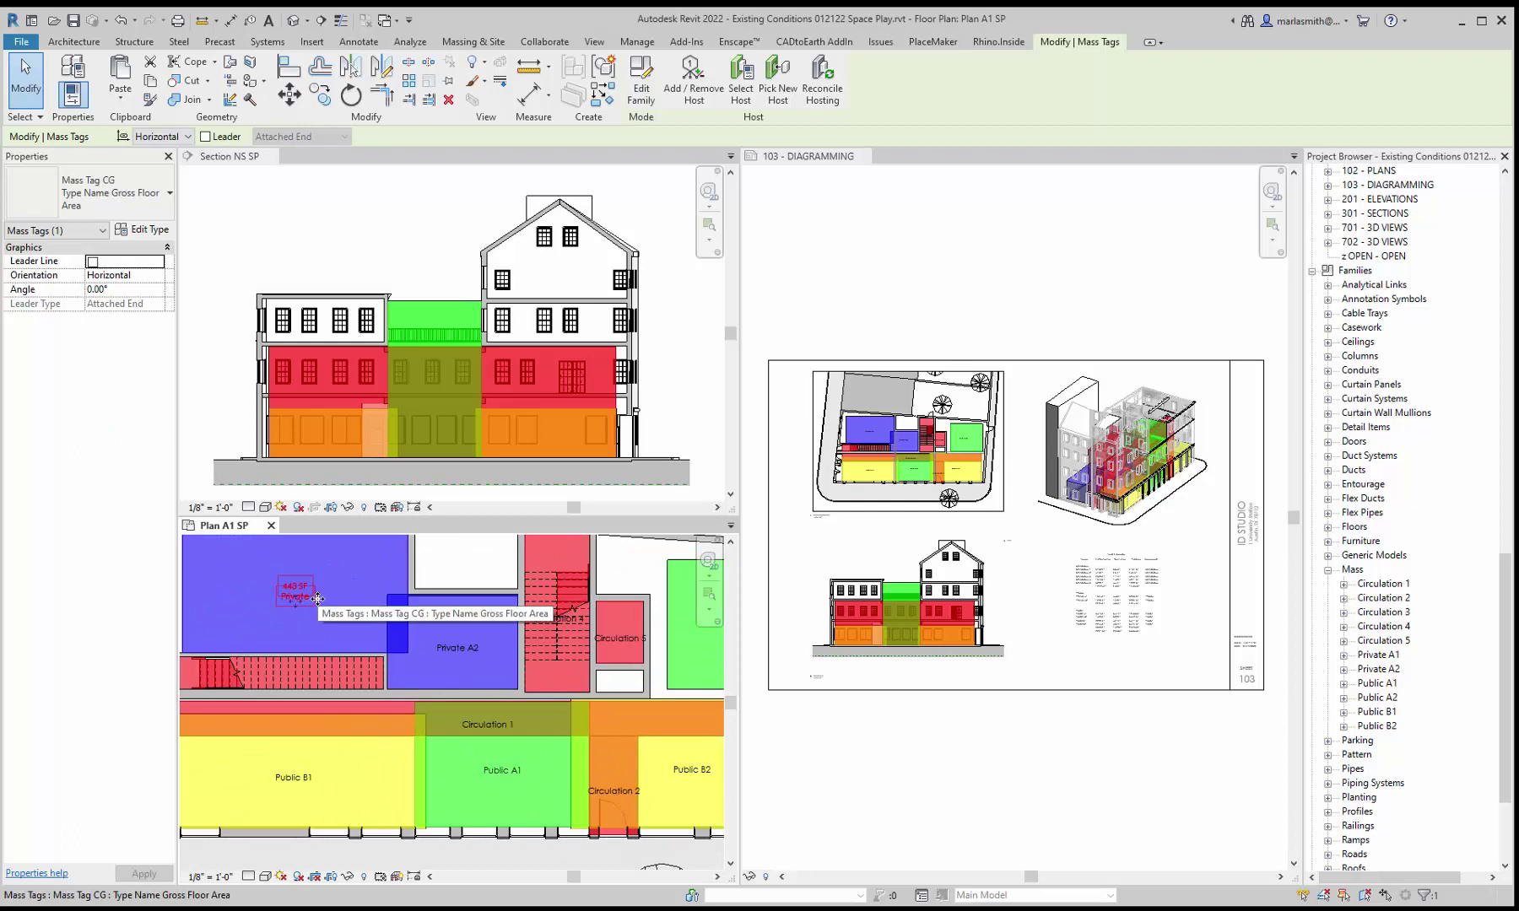
pyautogui.moveTo(317, 598); pyautogui.dragTo(302, 605)
# Step: Select individual mass tags such as Private A2, Public A1 and 443 SF Private
pyautogui.rightClick(303, 595)
pyautogui.moveTo(370, 408)
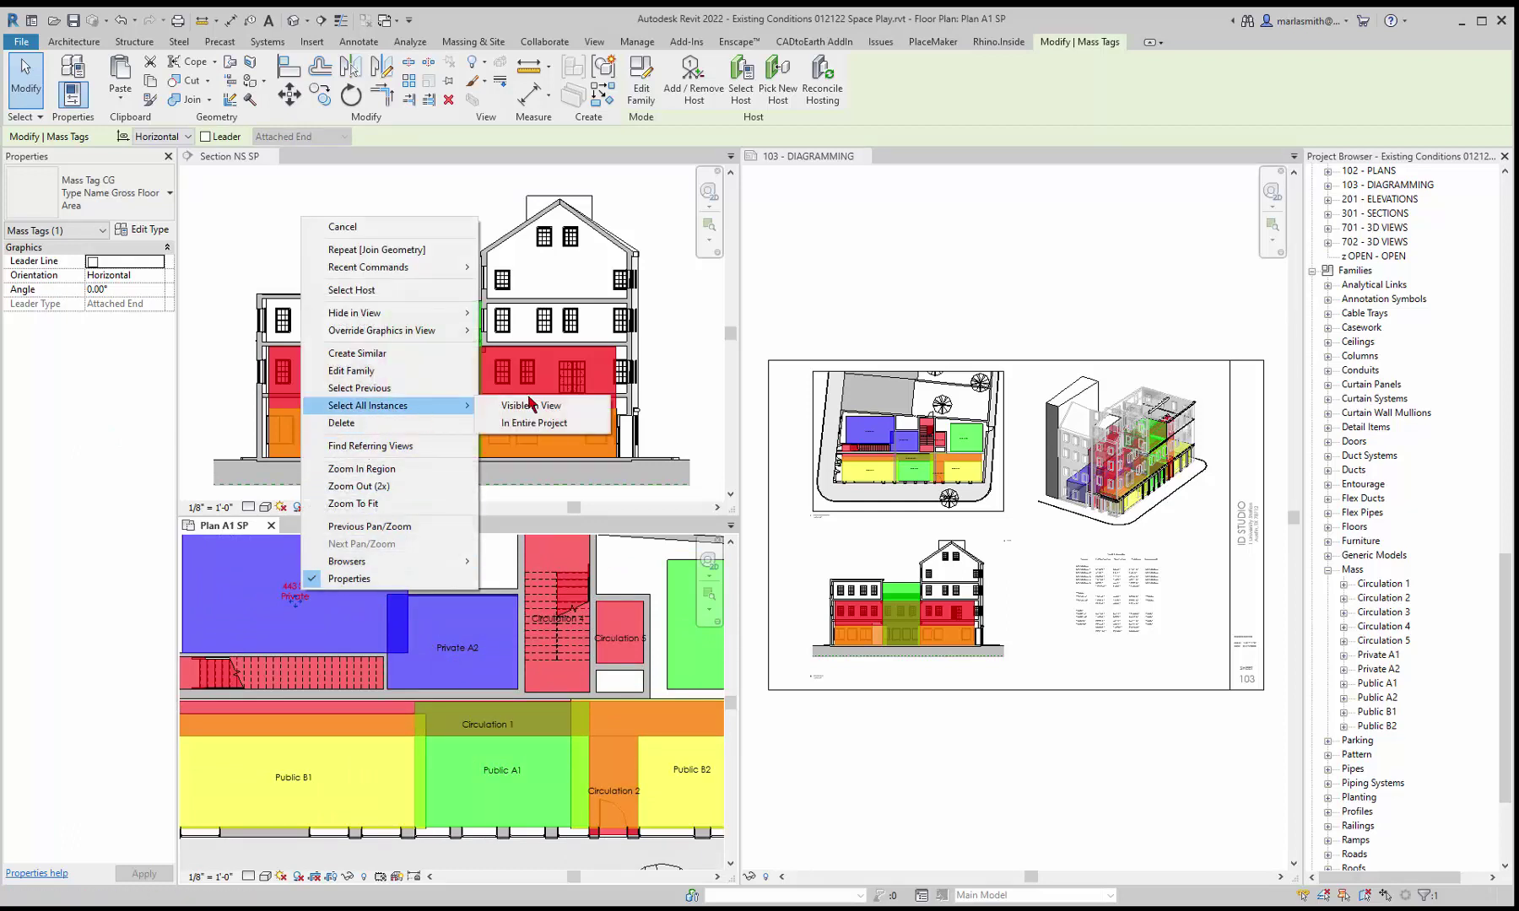
pyautogui.click(531, 406)
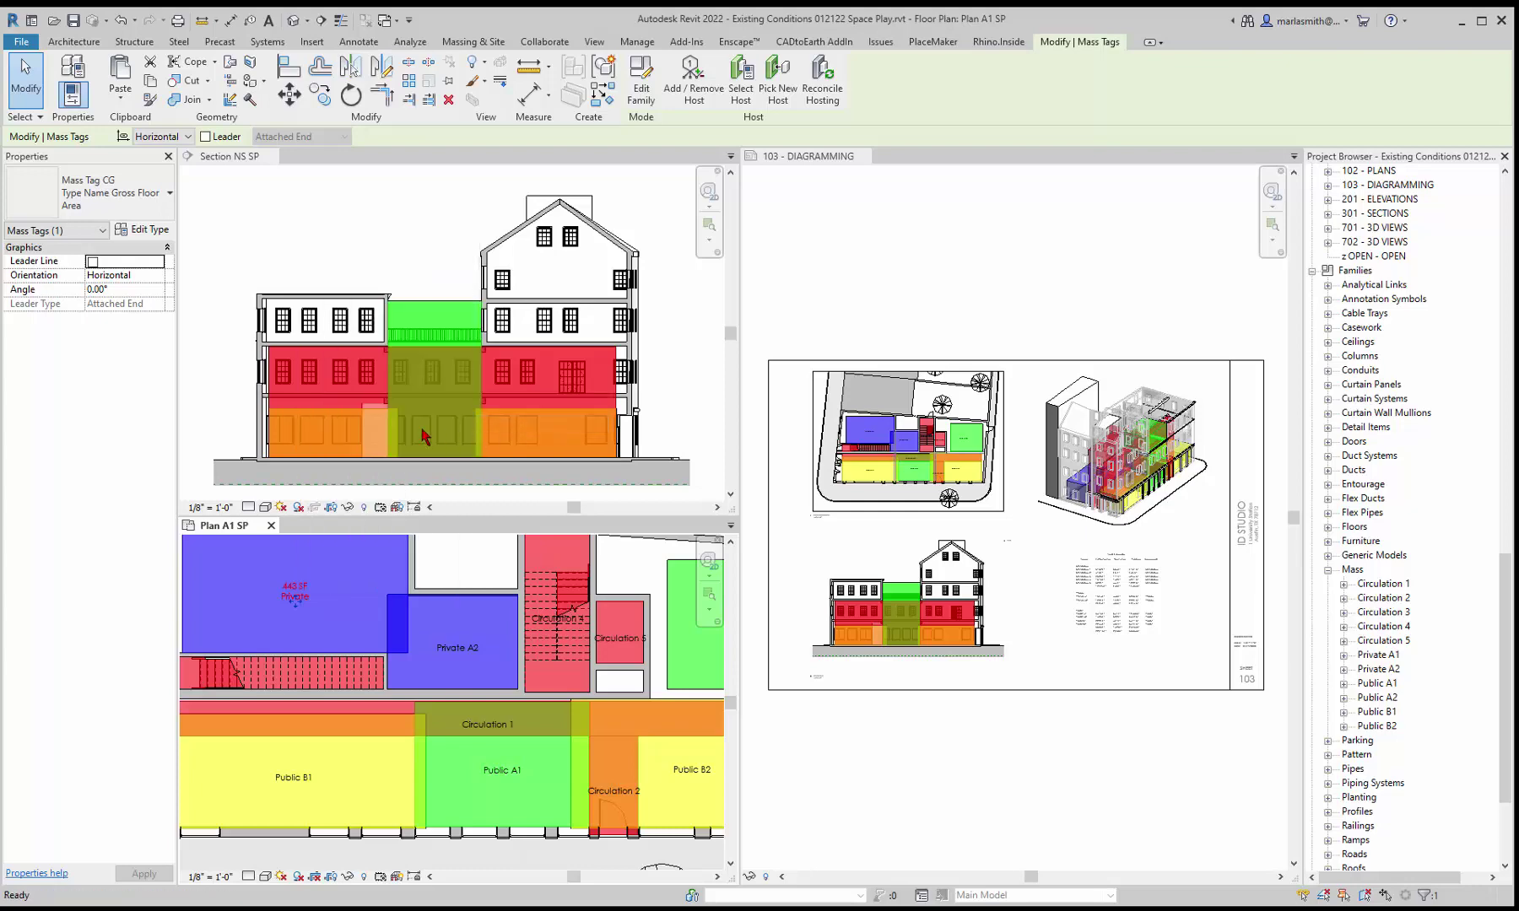
pyautogui.click(304, 600)
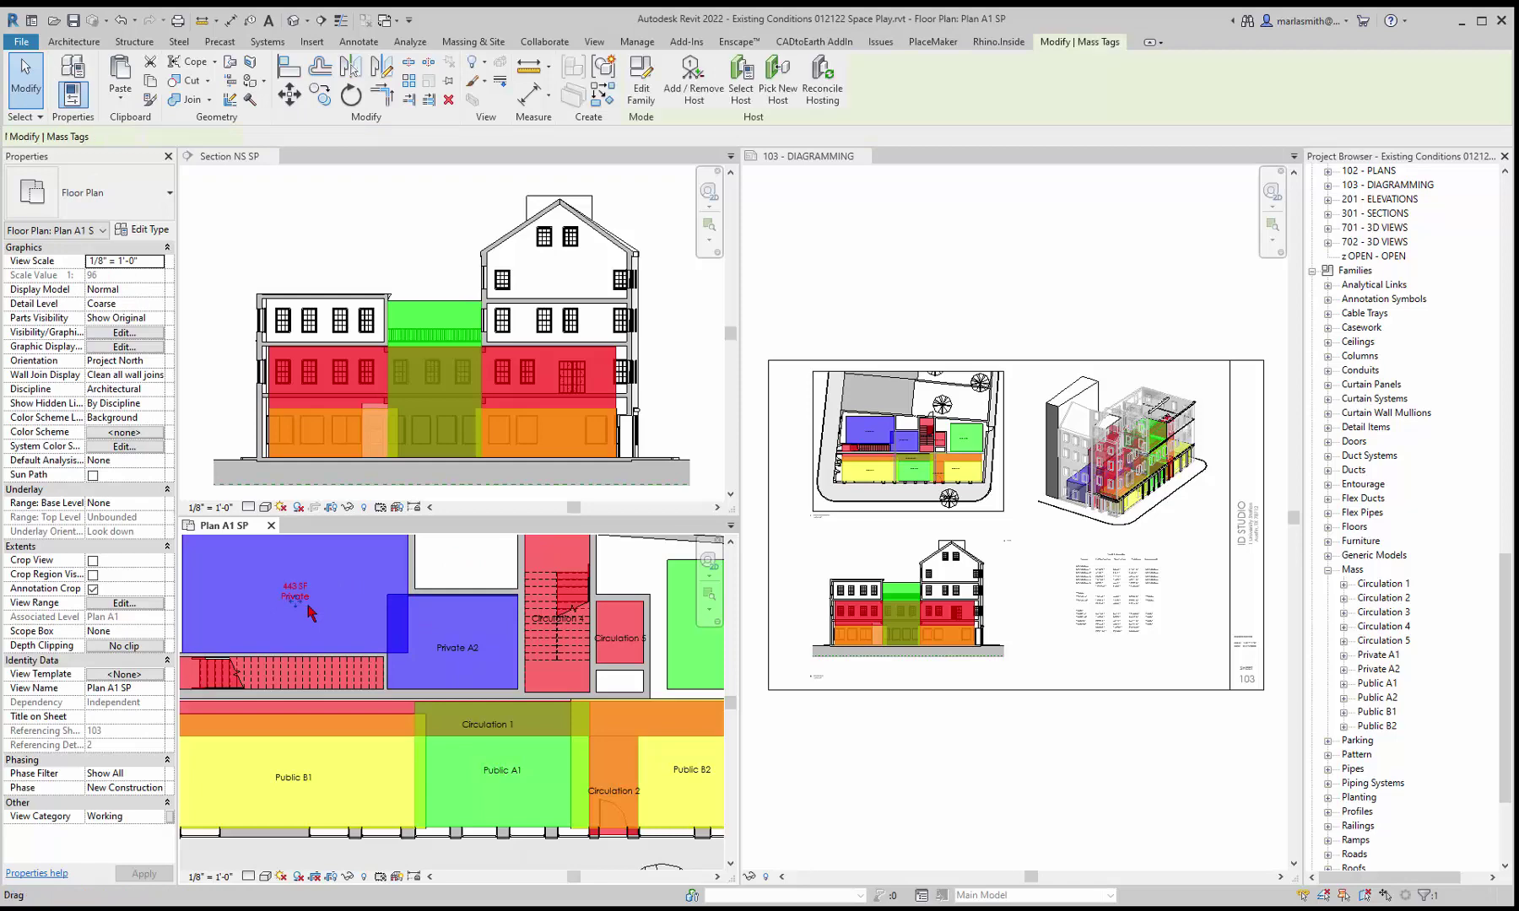
pyautogui.click(453, 656)
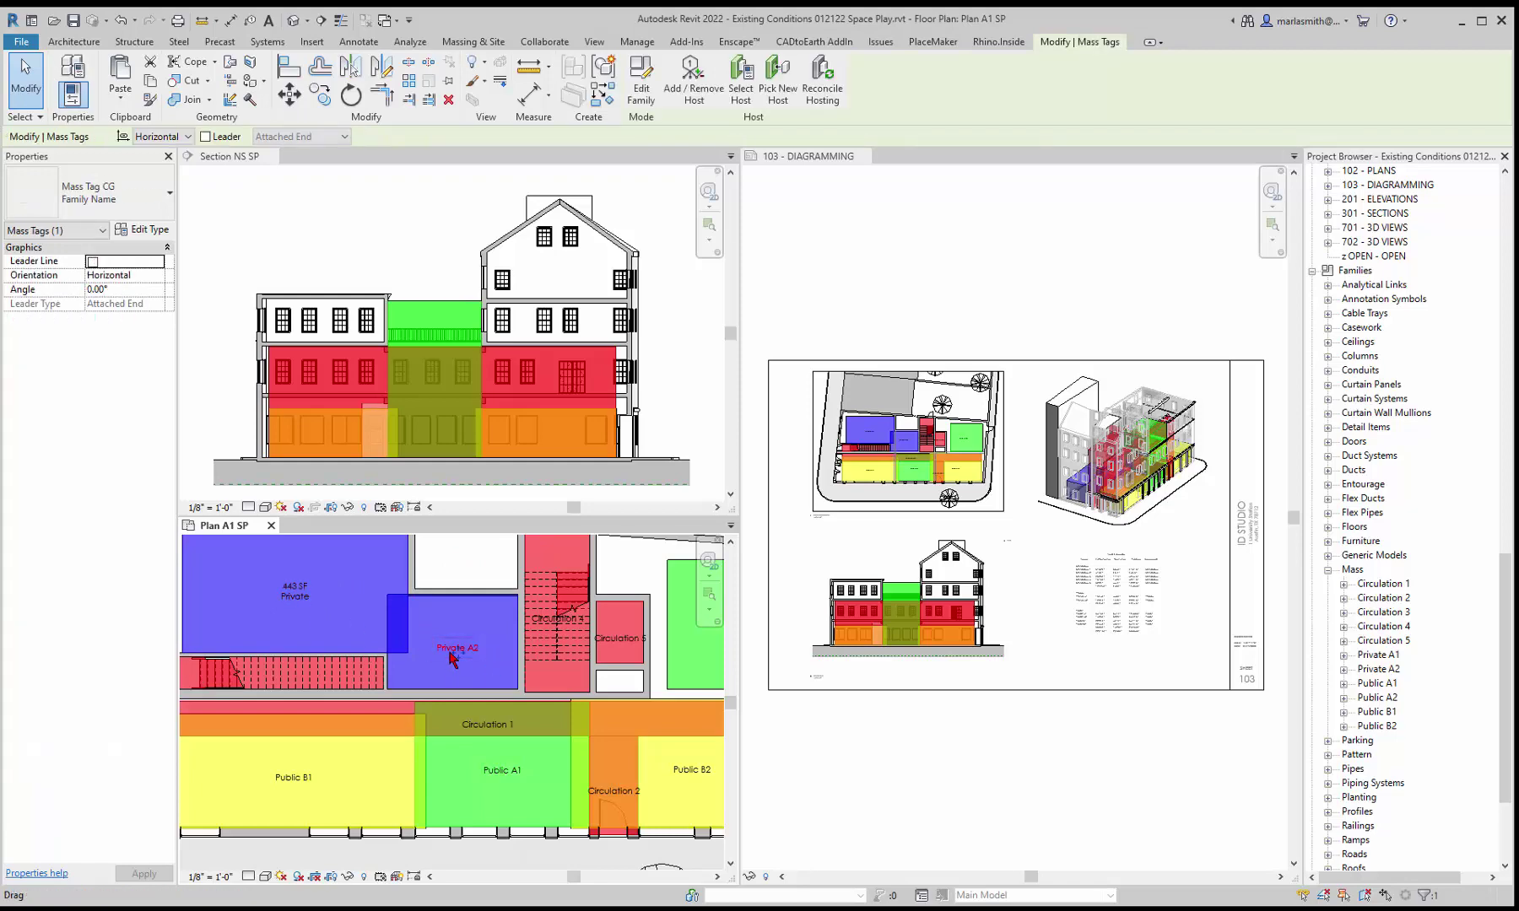
pyautogui.click(519, 781)
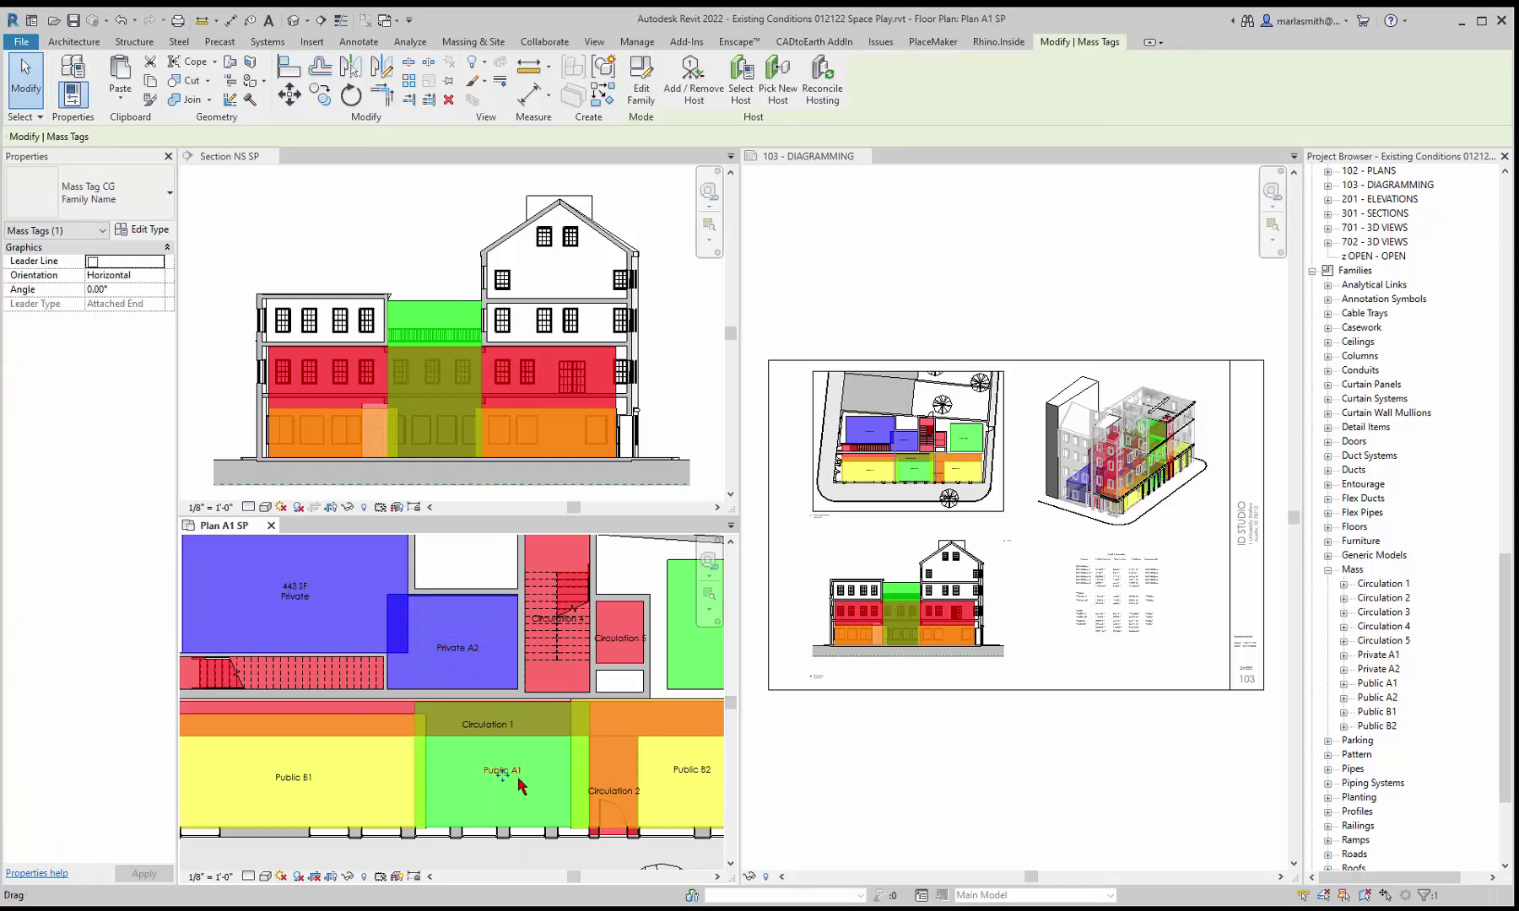
pyautogui.click(297, 600)
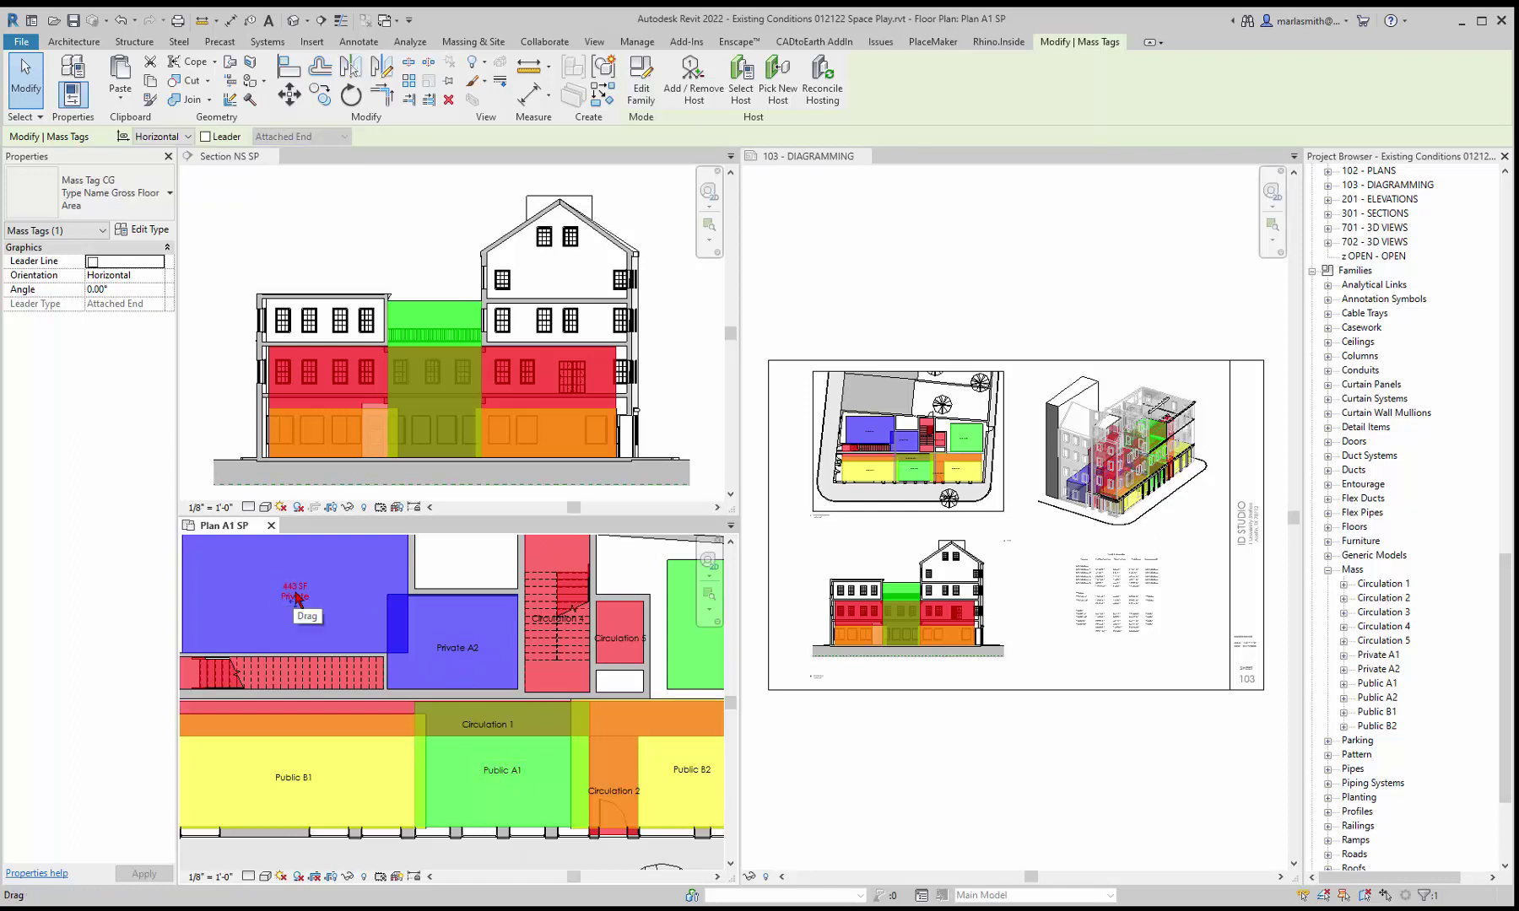
pyautogui.click(460, 650)
# Step: Select all mass tags in the entire project and switch them to Type Name Gross Floor Area
pyautogui.rightClick(463, 656)
pyautogui.moveTo(607, 461)
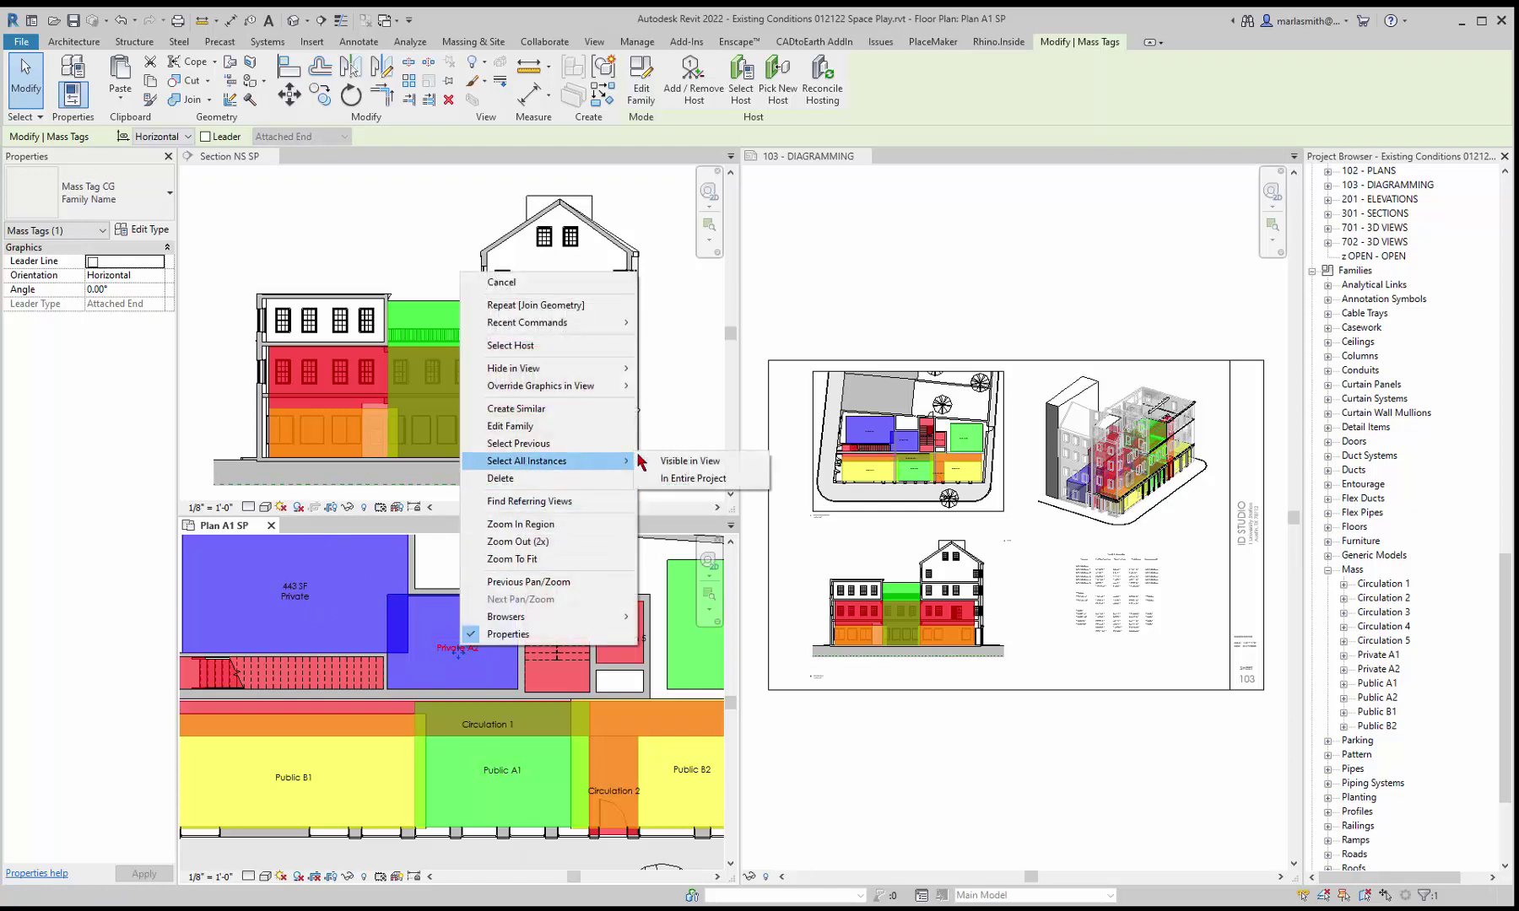
pyautogui.click(680, 480)
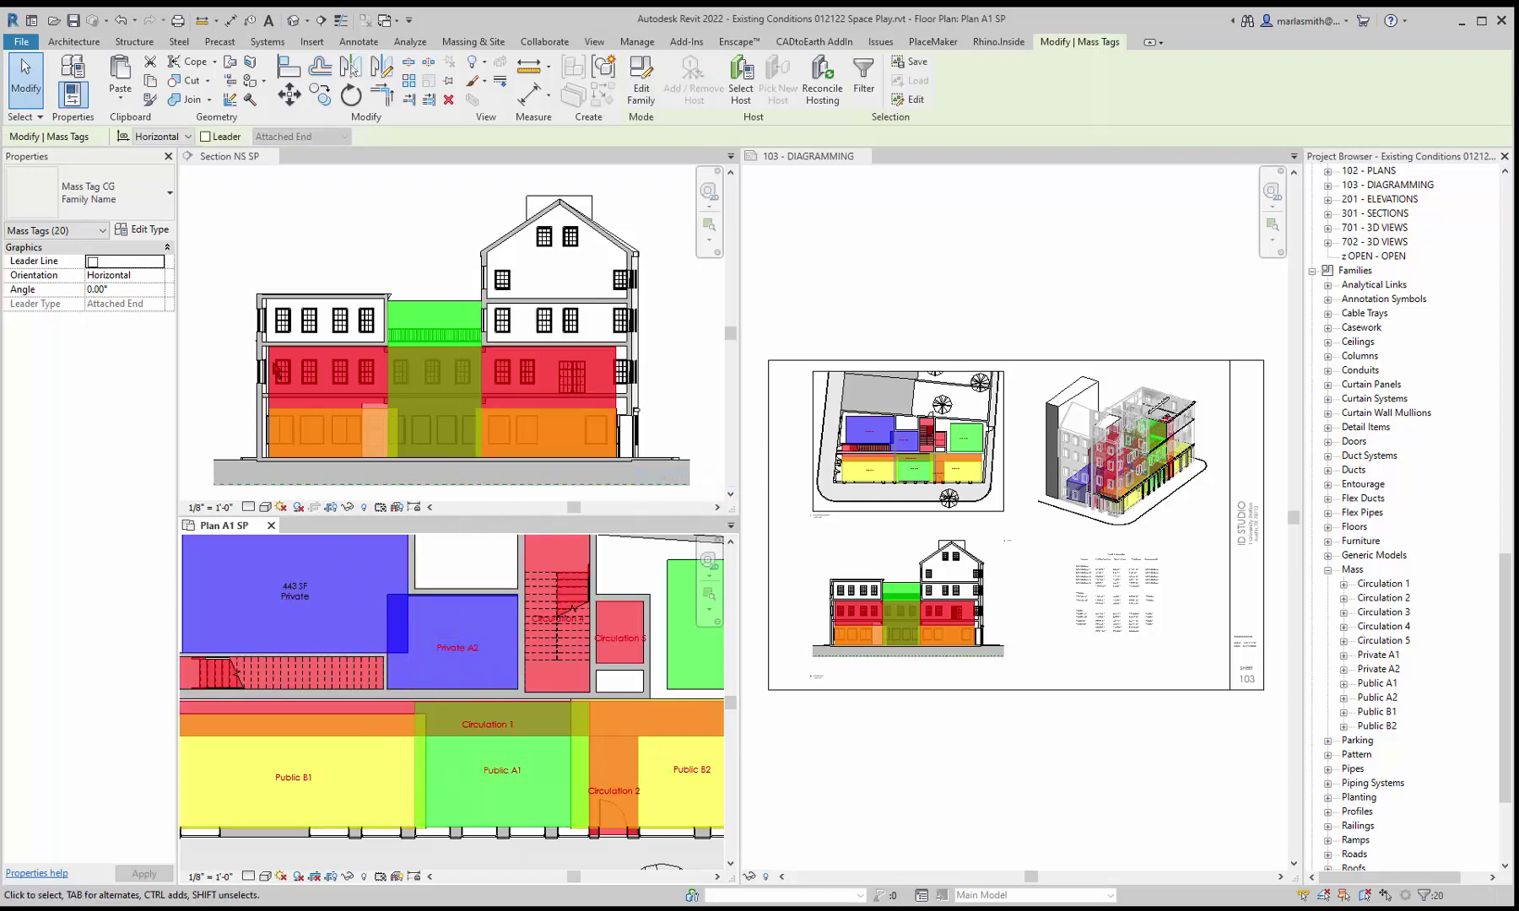
pyautogui.click(135, 203)
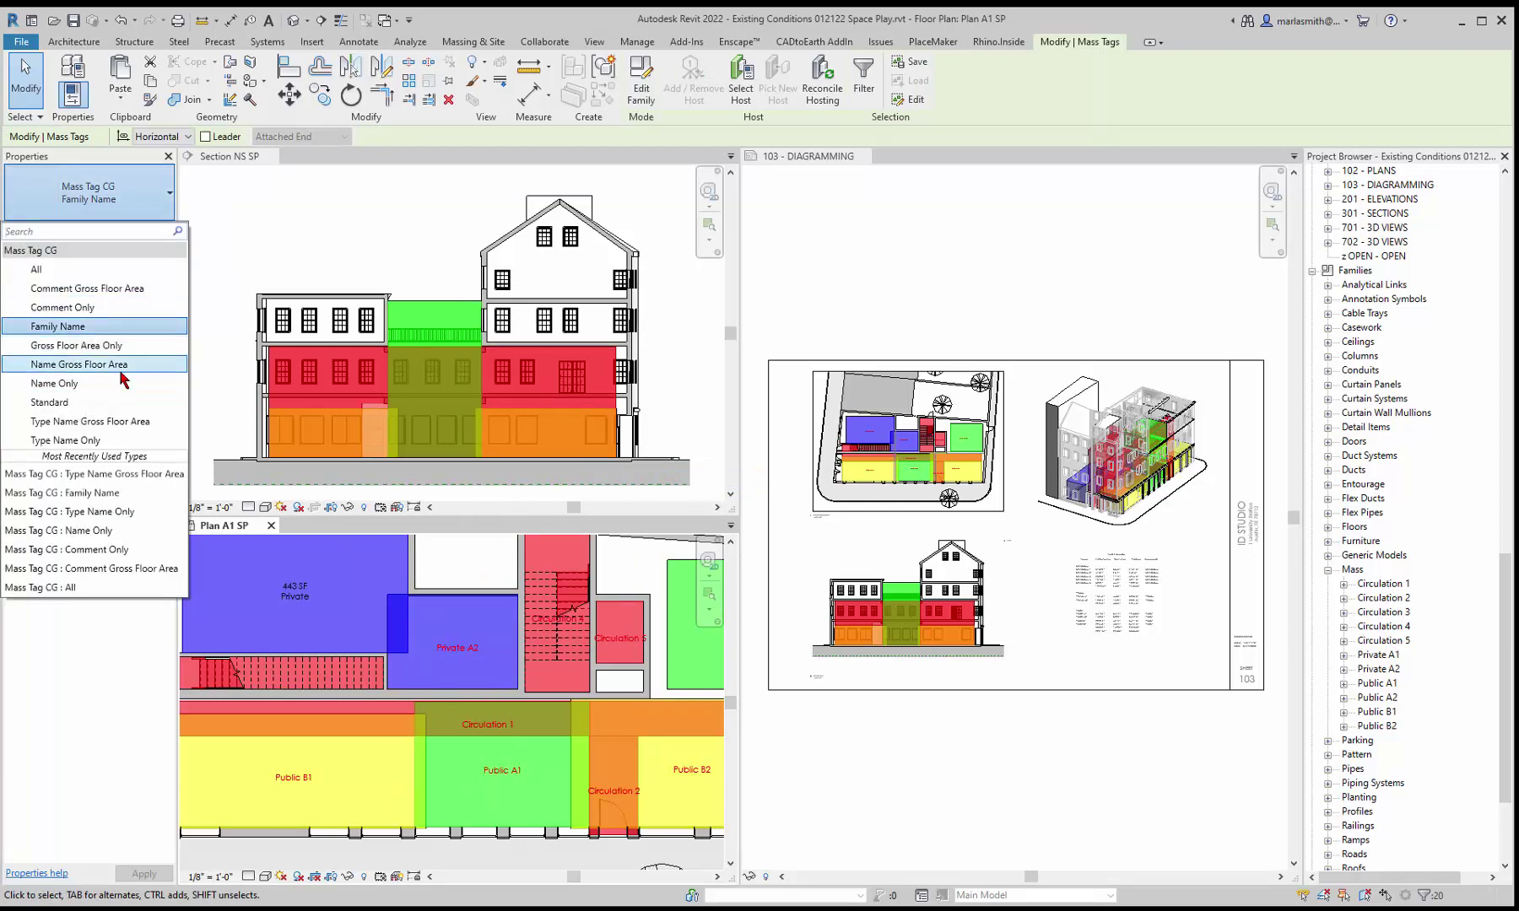
pyautogui.click(116, 424)
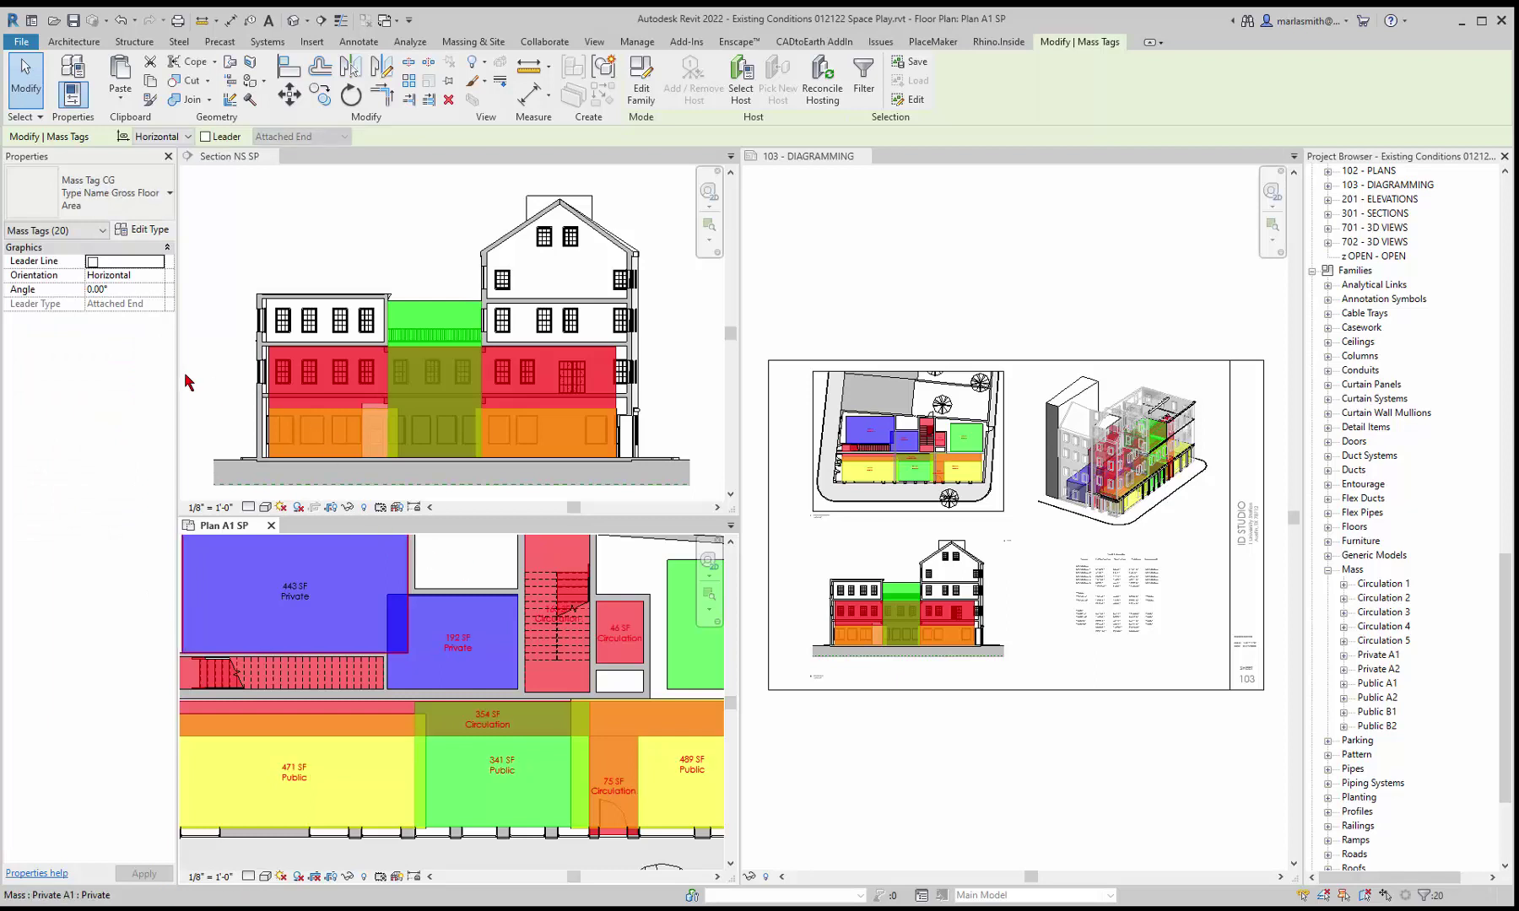
pyautogui.click(234, 384)
# Step: Deselect the mass tags and zoom out to show the whole Plan A1 SP floor plan
pyautogui.click(234, 383)
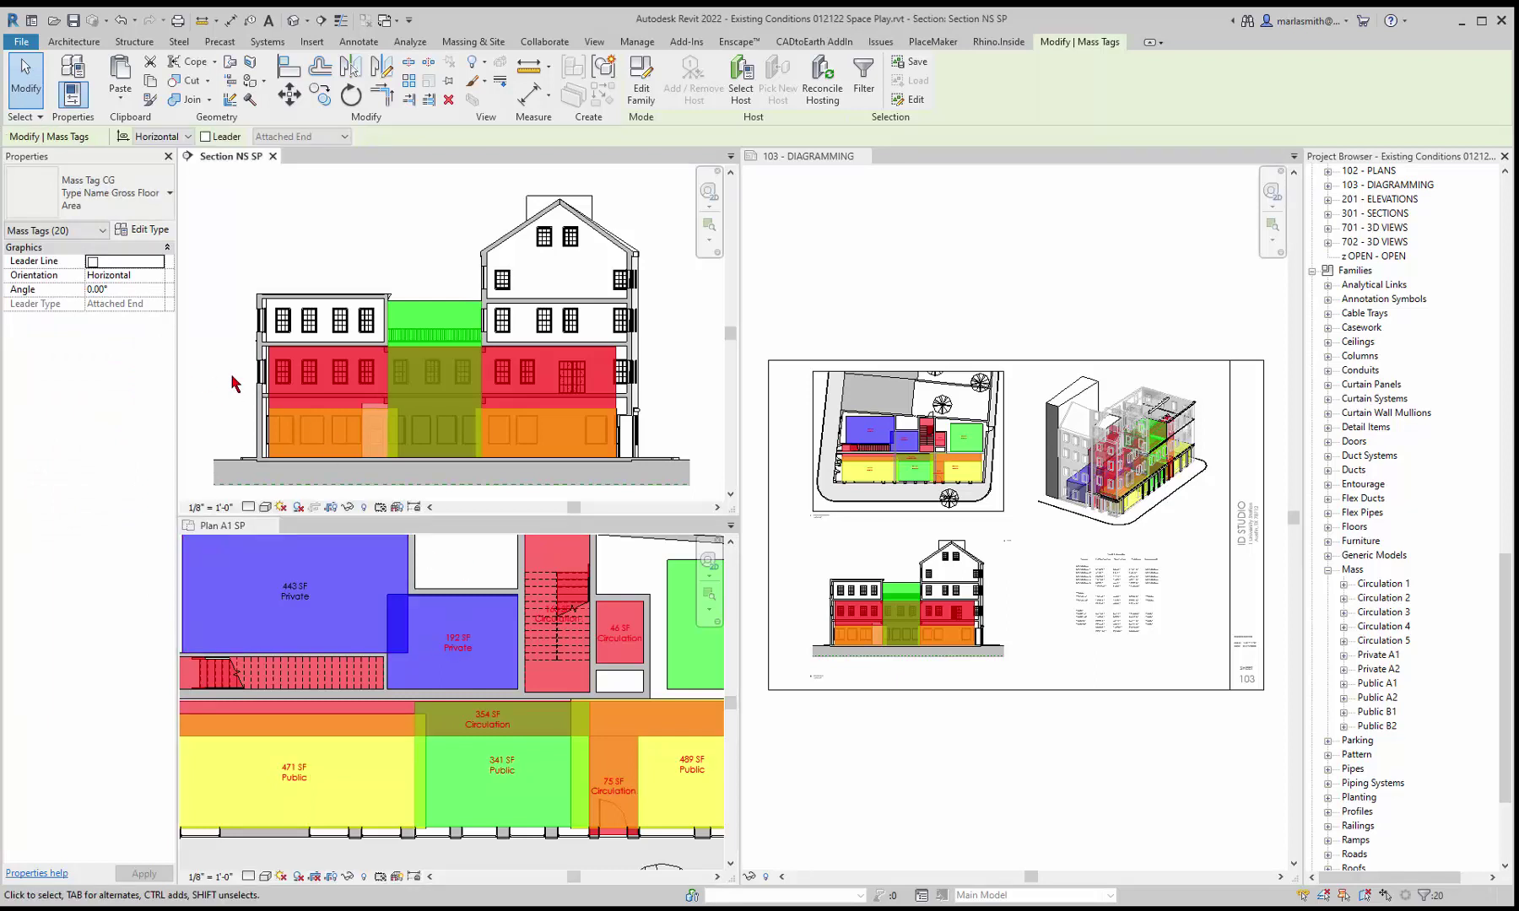
pyautogui.press('Escape')
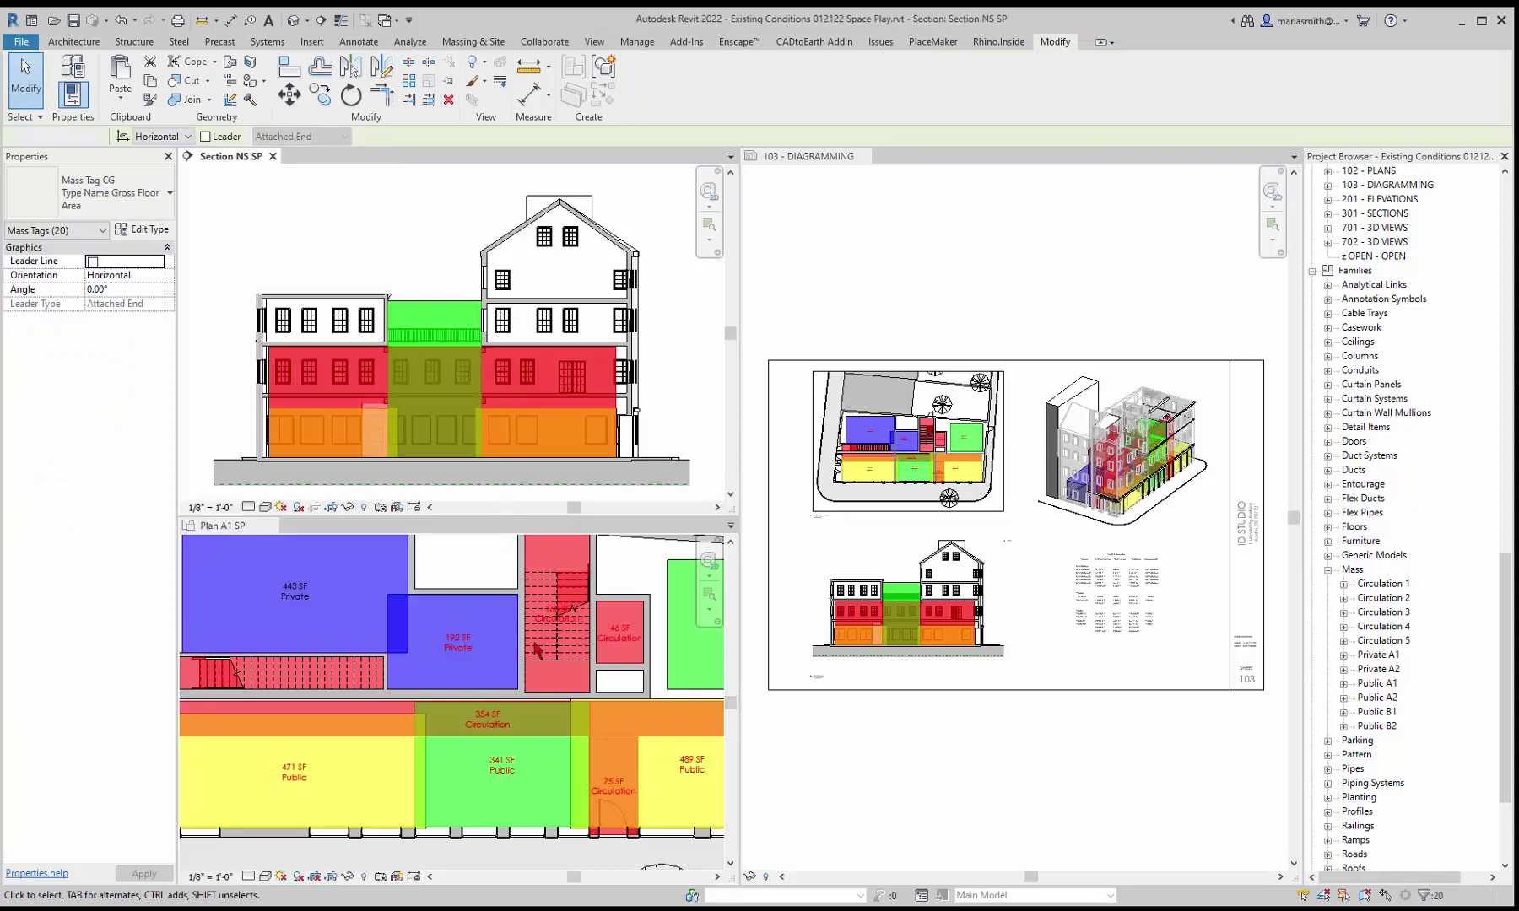
pyautogui.scroll(-3, 518, 594)
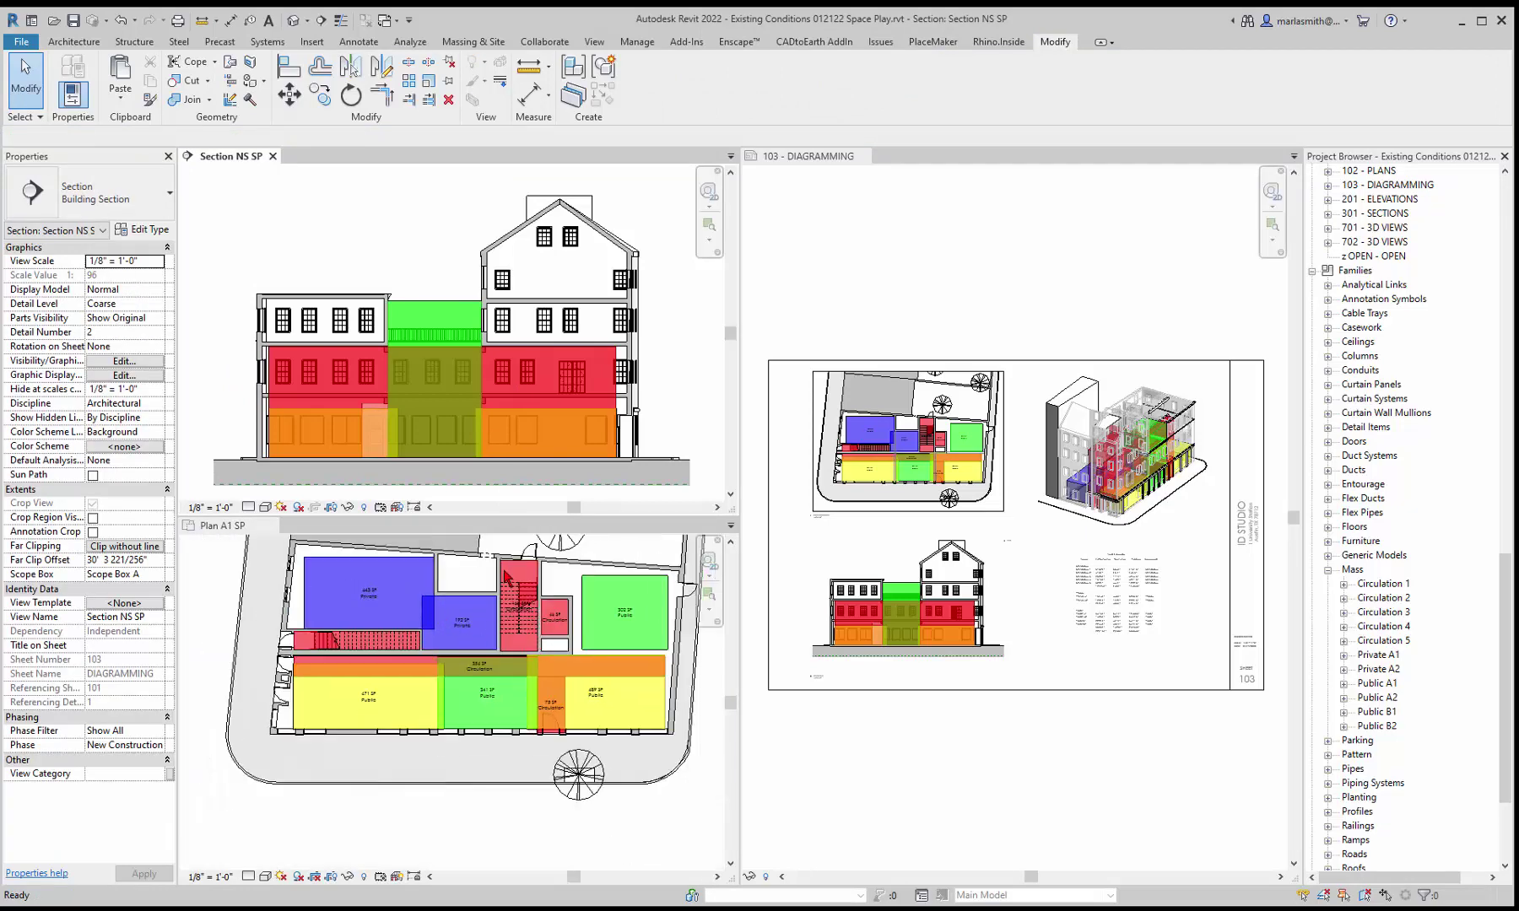
pyautogui.scroll(2, 510, 584)
pyautogui.scroll(-2, 464, 606)
pyautogui.scroll(1, 463, 606)
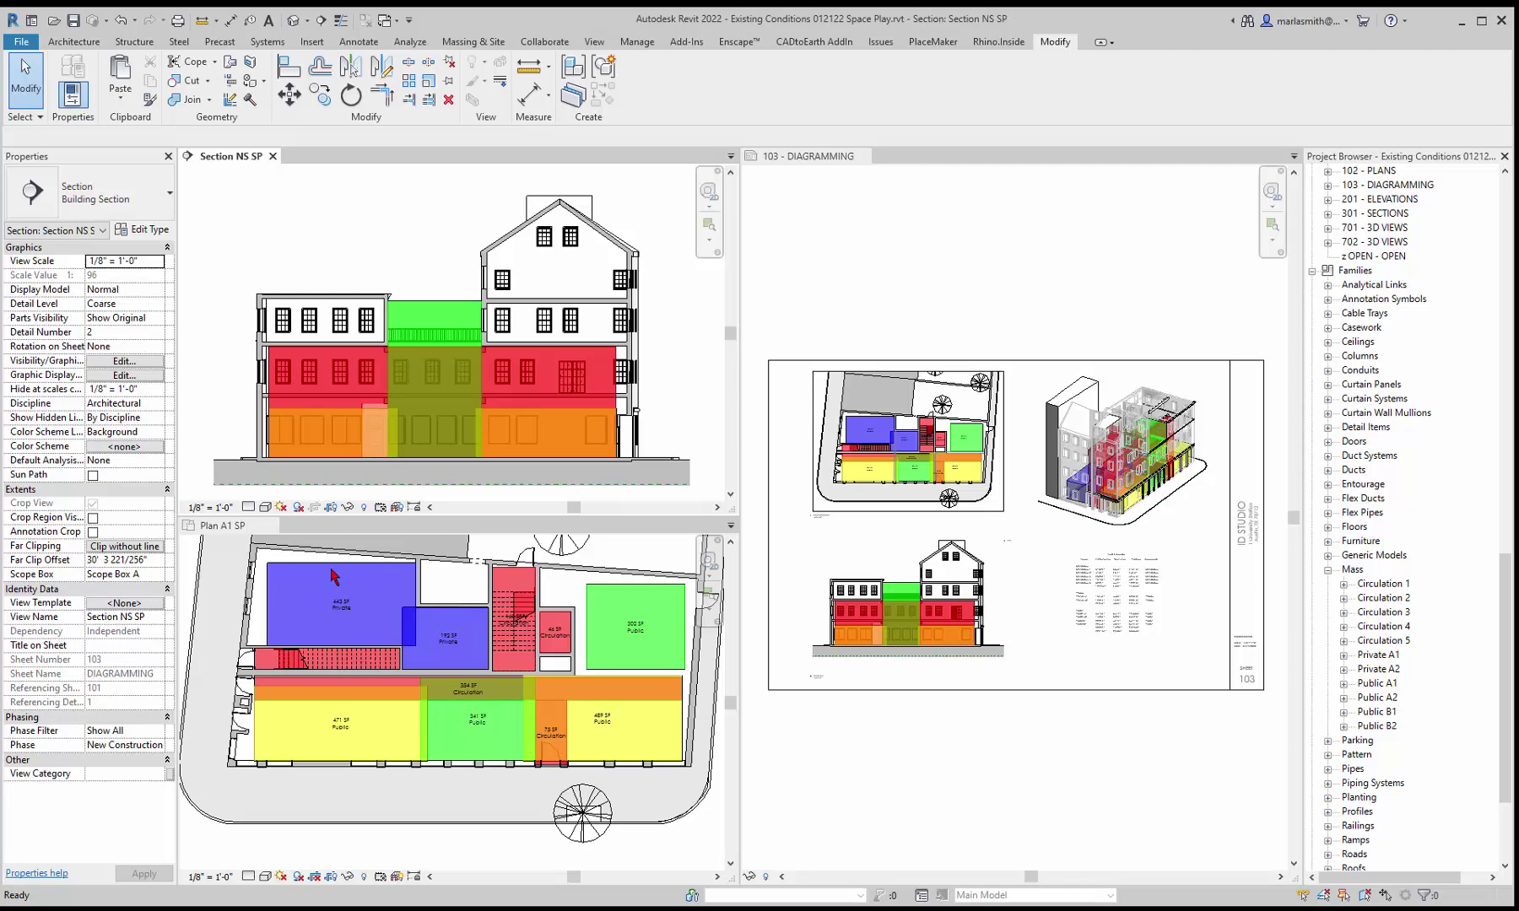
# Step: Select the Private A1 mass and open material SP 04's Appearance settings
pyautogui.click(297, 591)
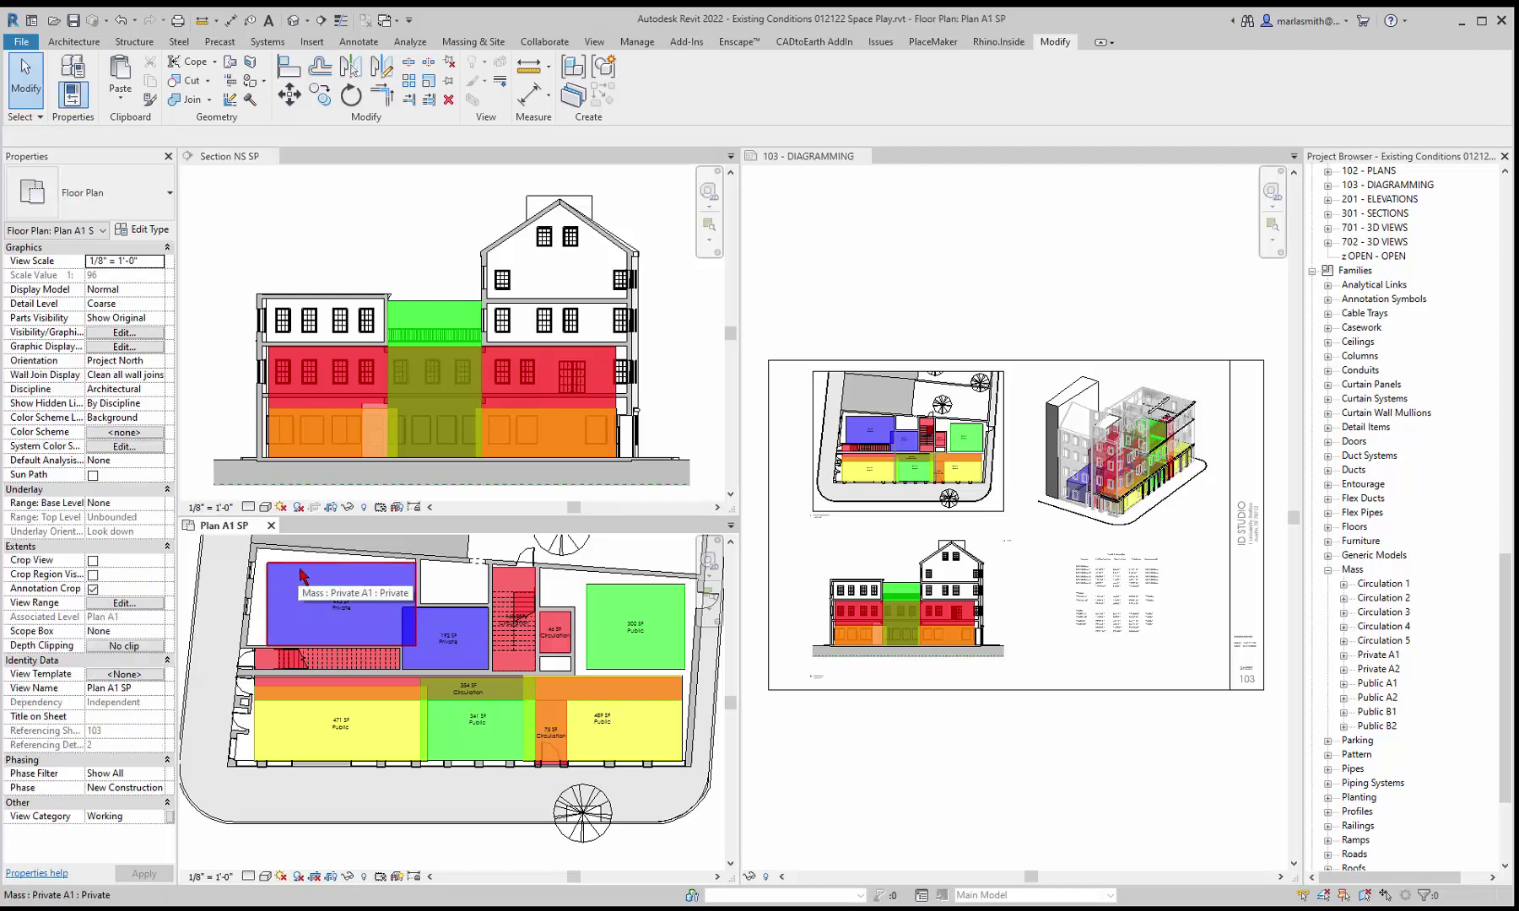
pyautogui.click(301, 576)
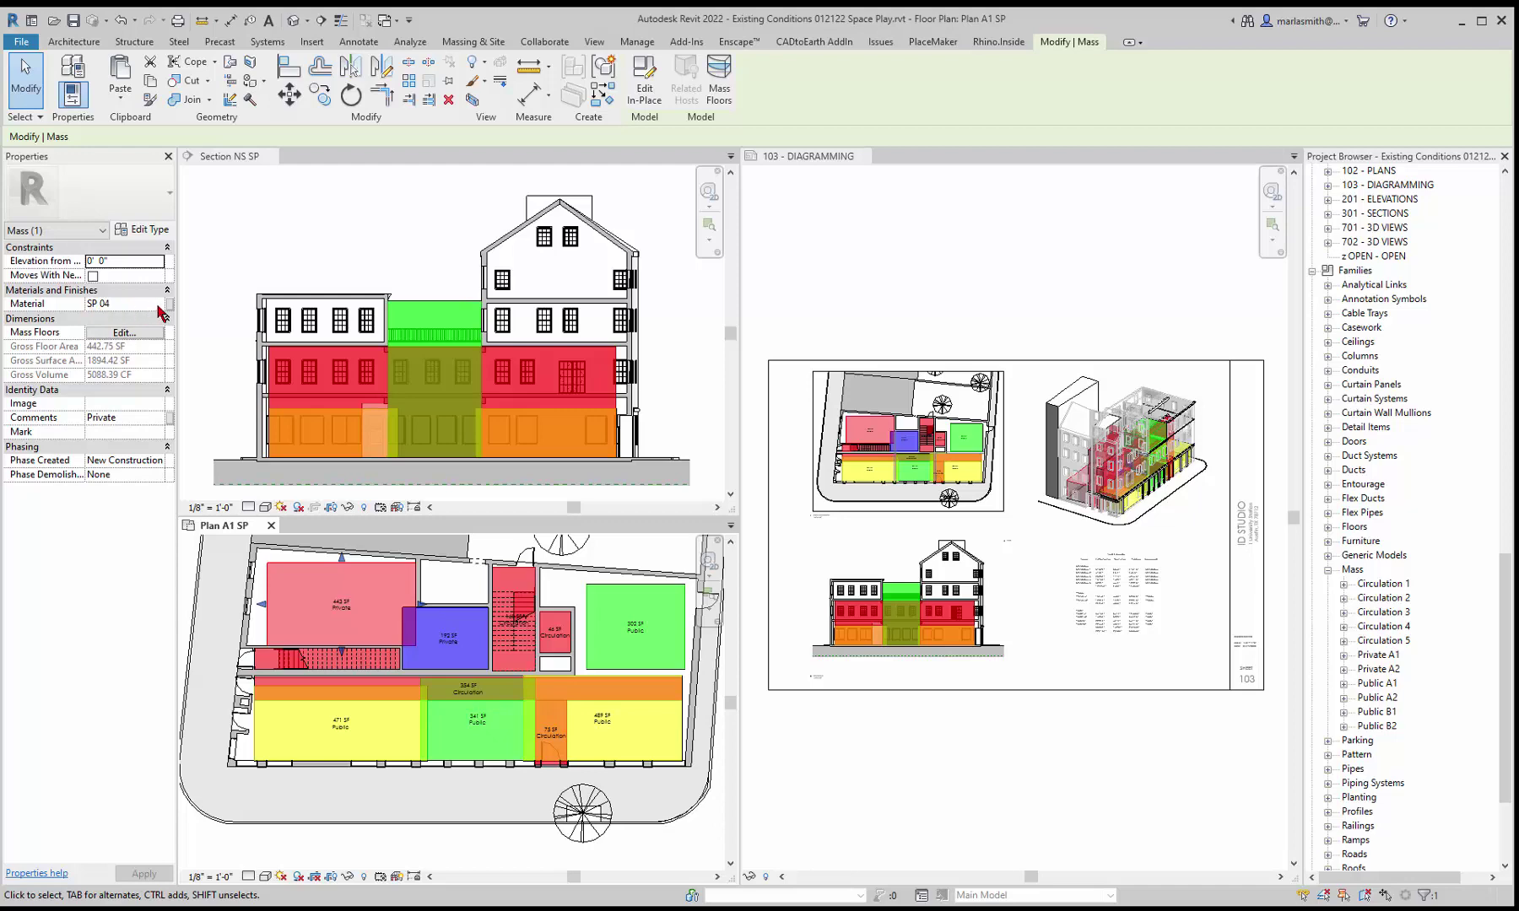
pyautogui.click(127, 304)
pyautogui.click(162, 305)
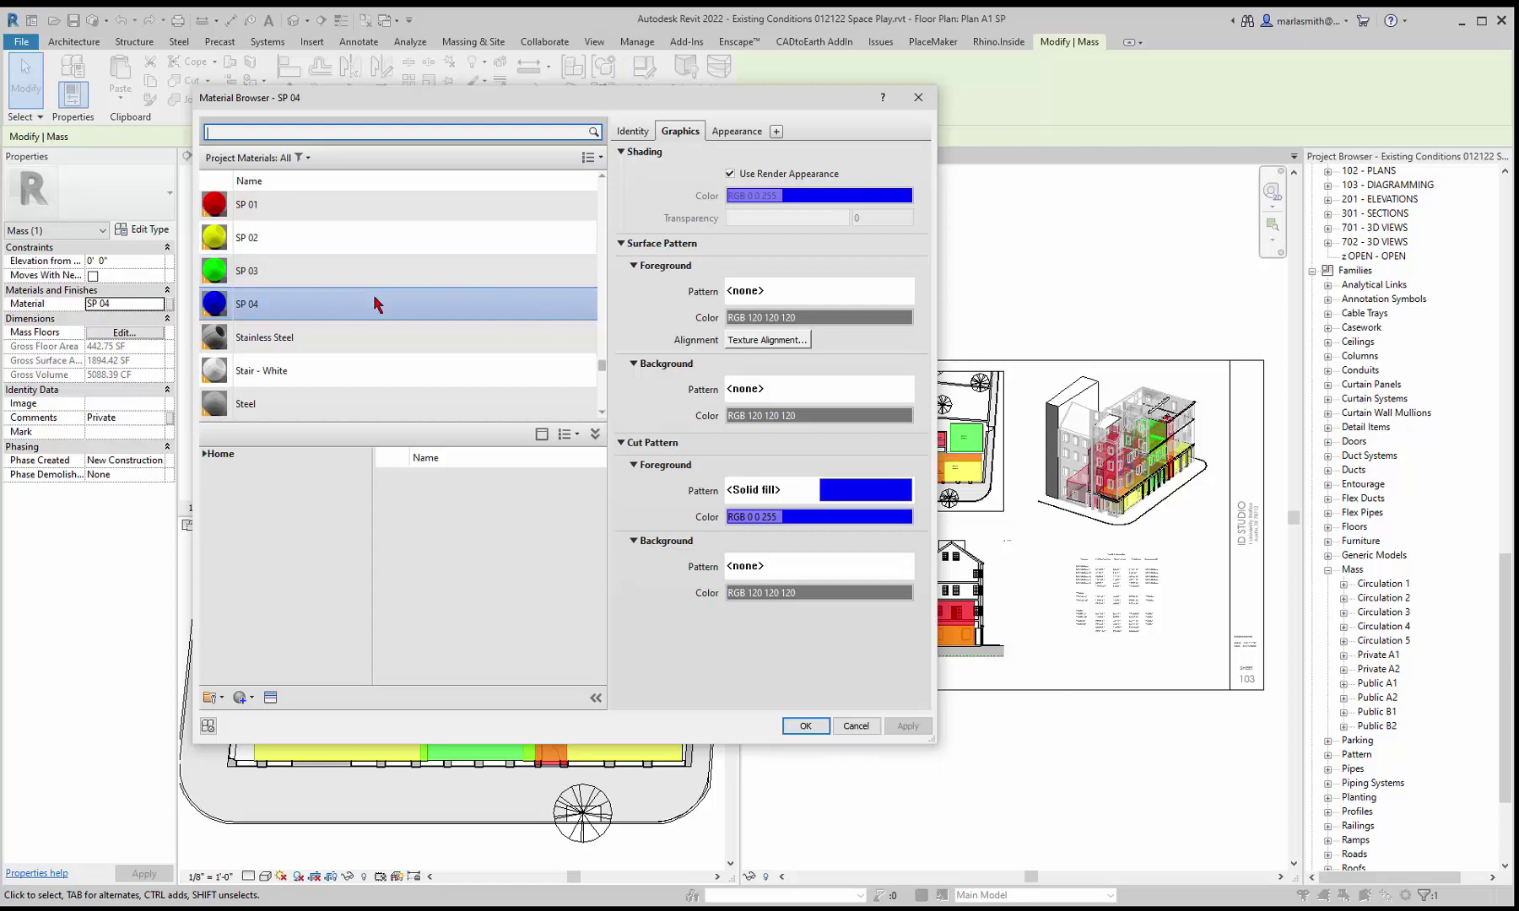
pyautogui.click(734, 132)
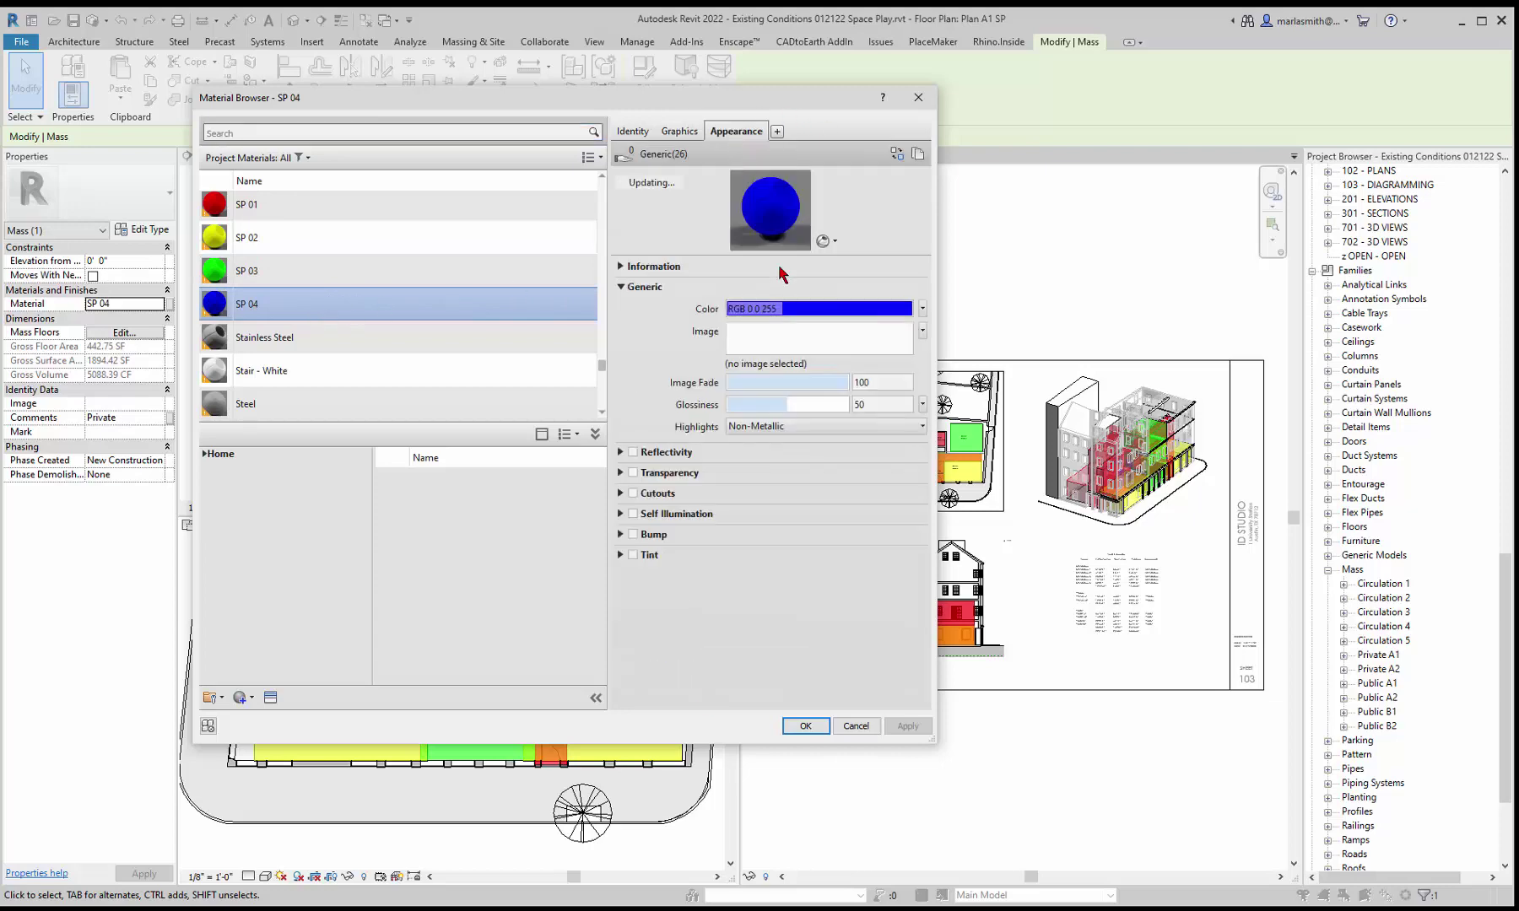
# Step: Change SP 04's appearance colour to grey-green RGB 162 187 172 and apply it
pyautogui.click(814, 310)
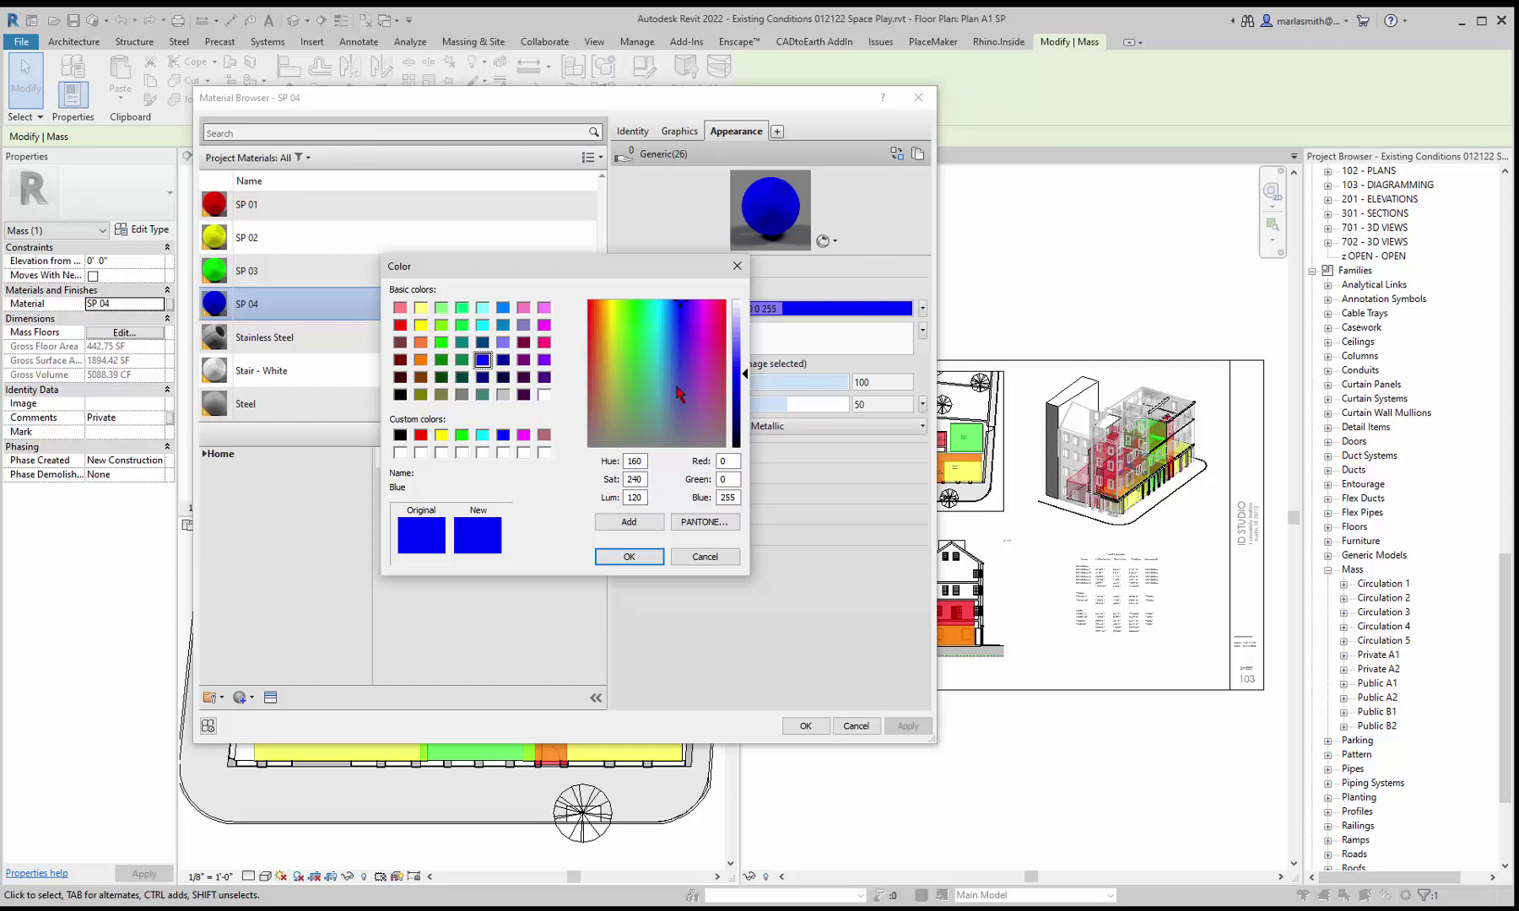
pyautogui.click(654, 408)
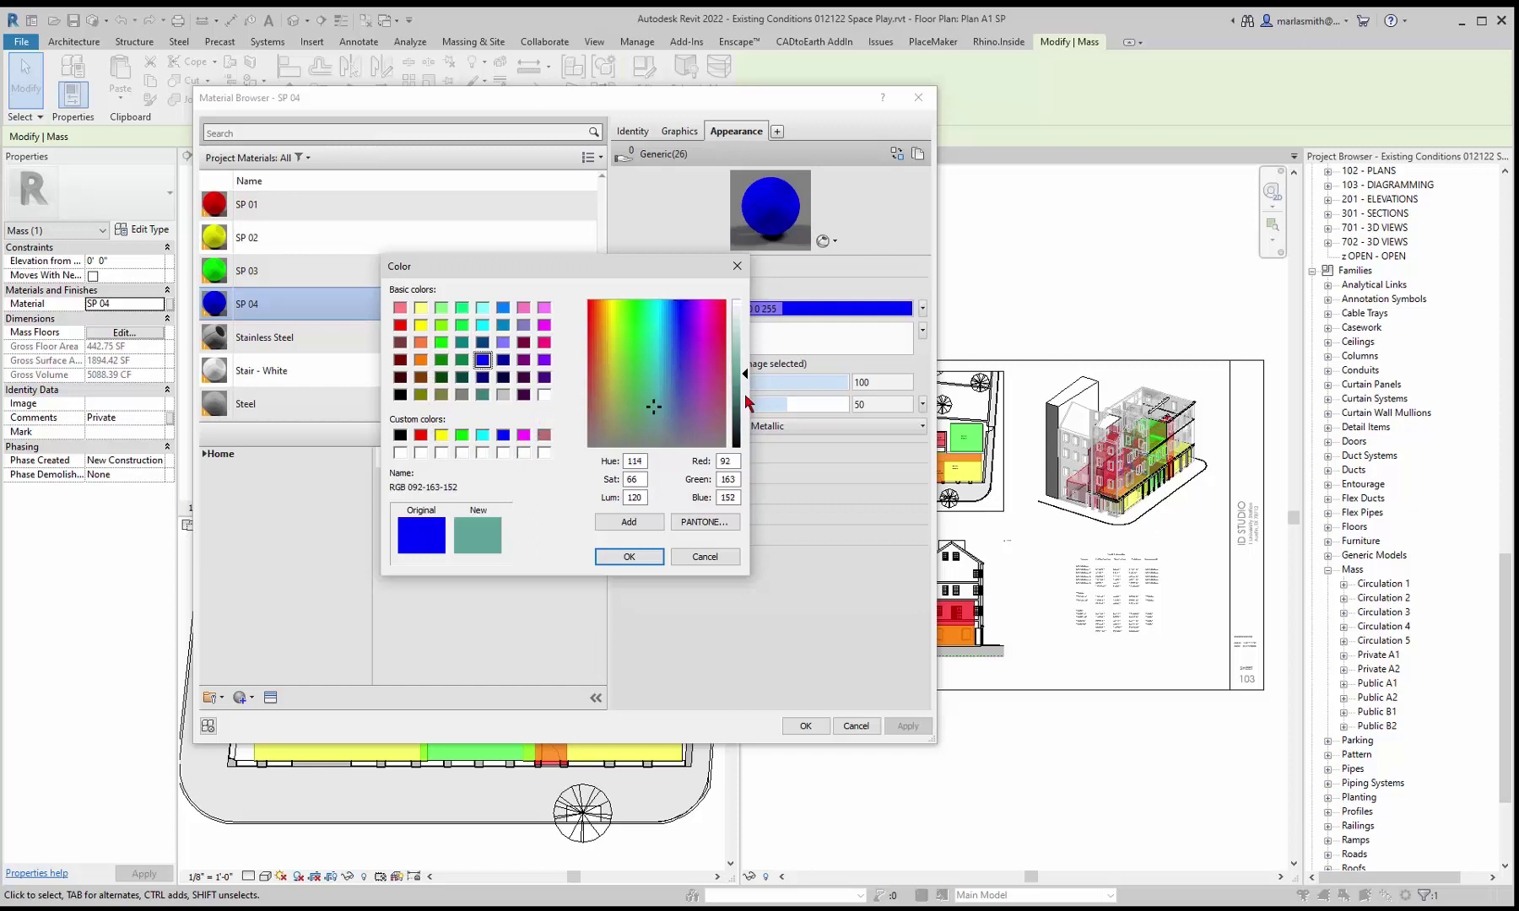
pyautogui.moveTo(644, 417); pyautogui.dragTo(642, 417)
pyautogui.click(643, 424)
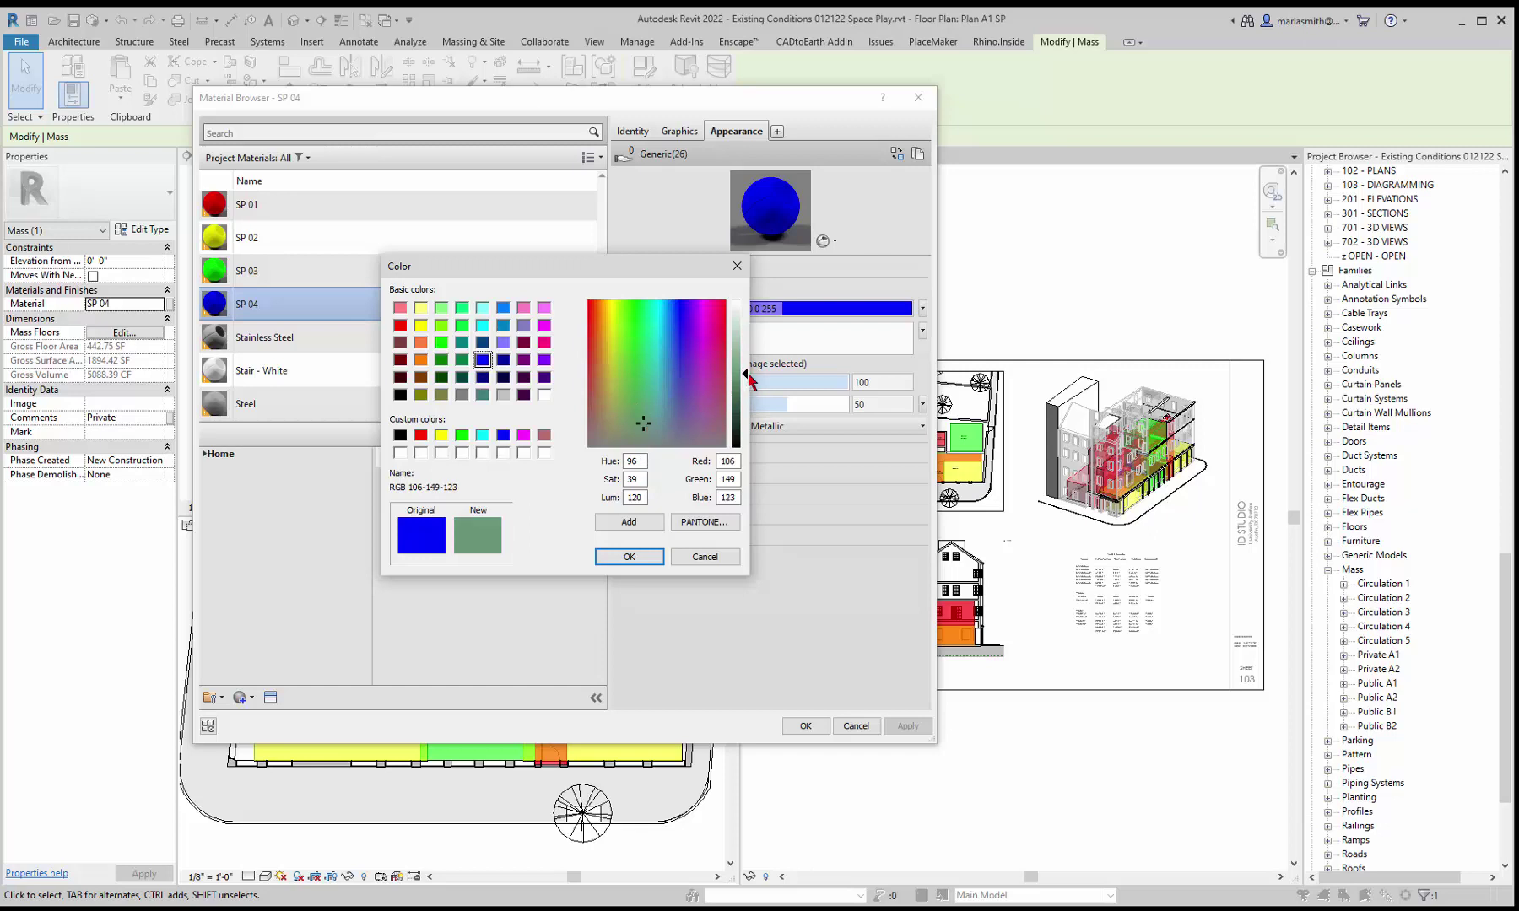
pyautogui.moveTo(748, 375); pyautogui.dragTo(748, 346)
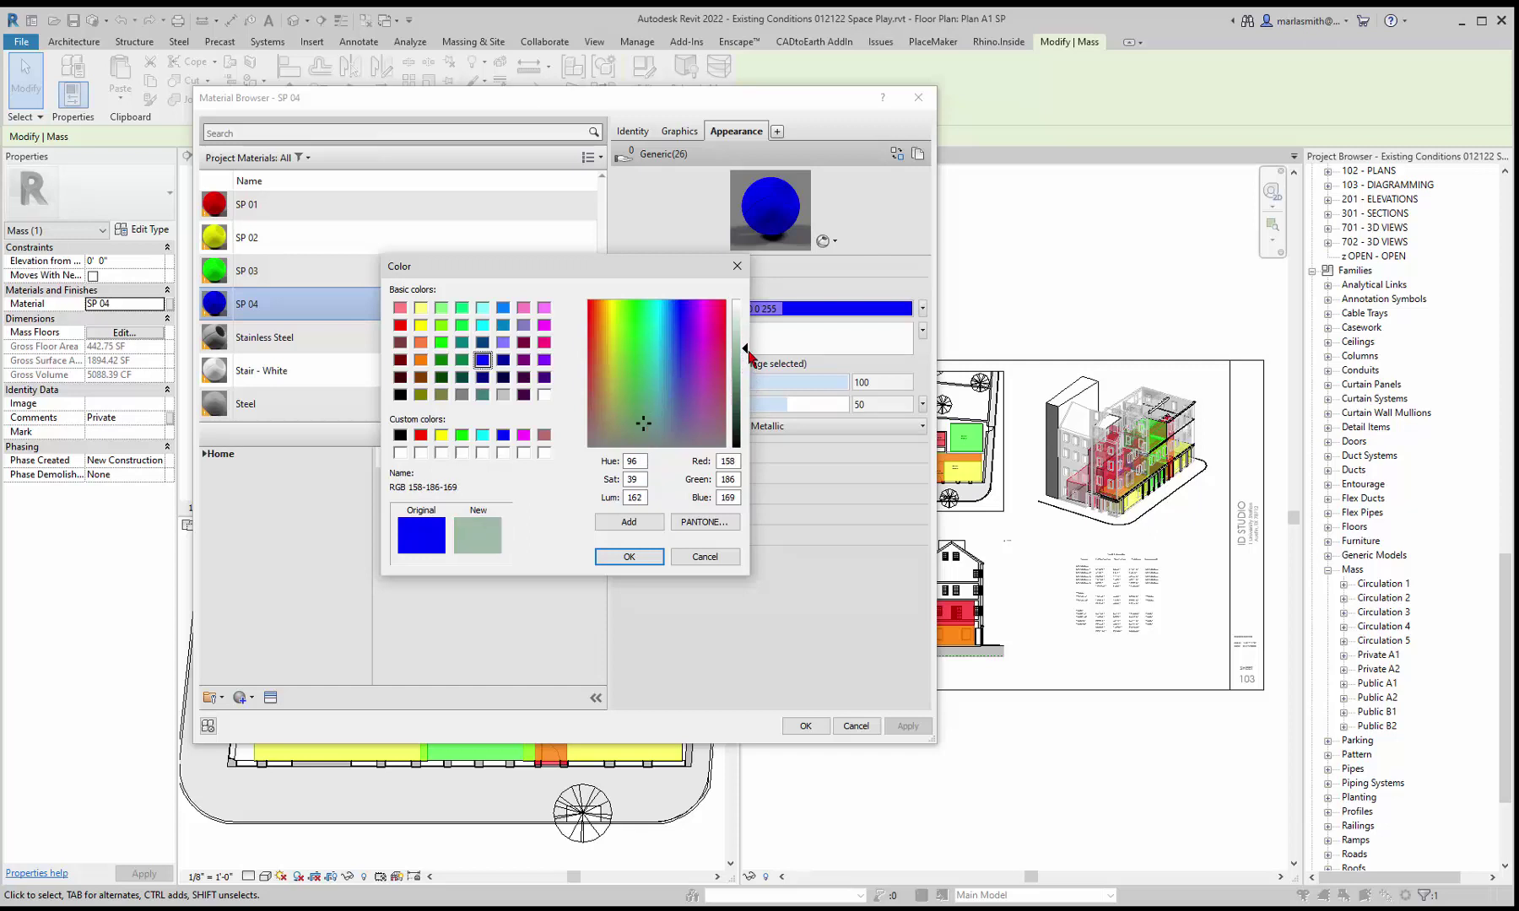
pyautogui.click(638, 557)
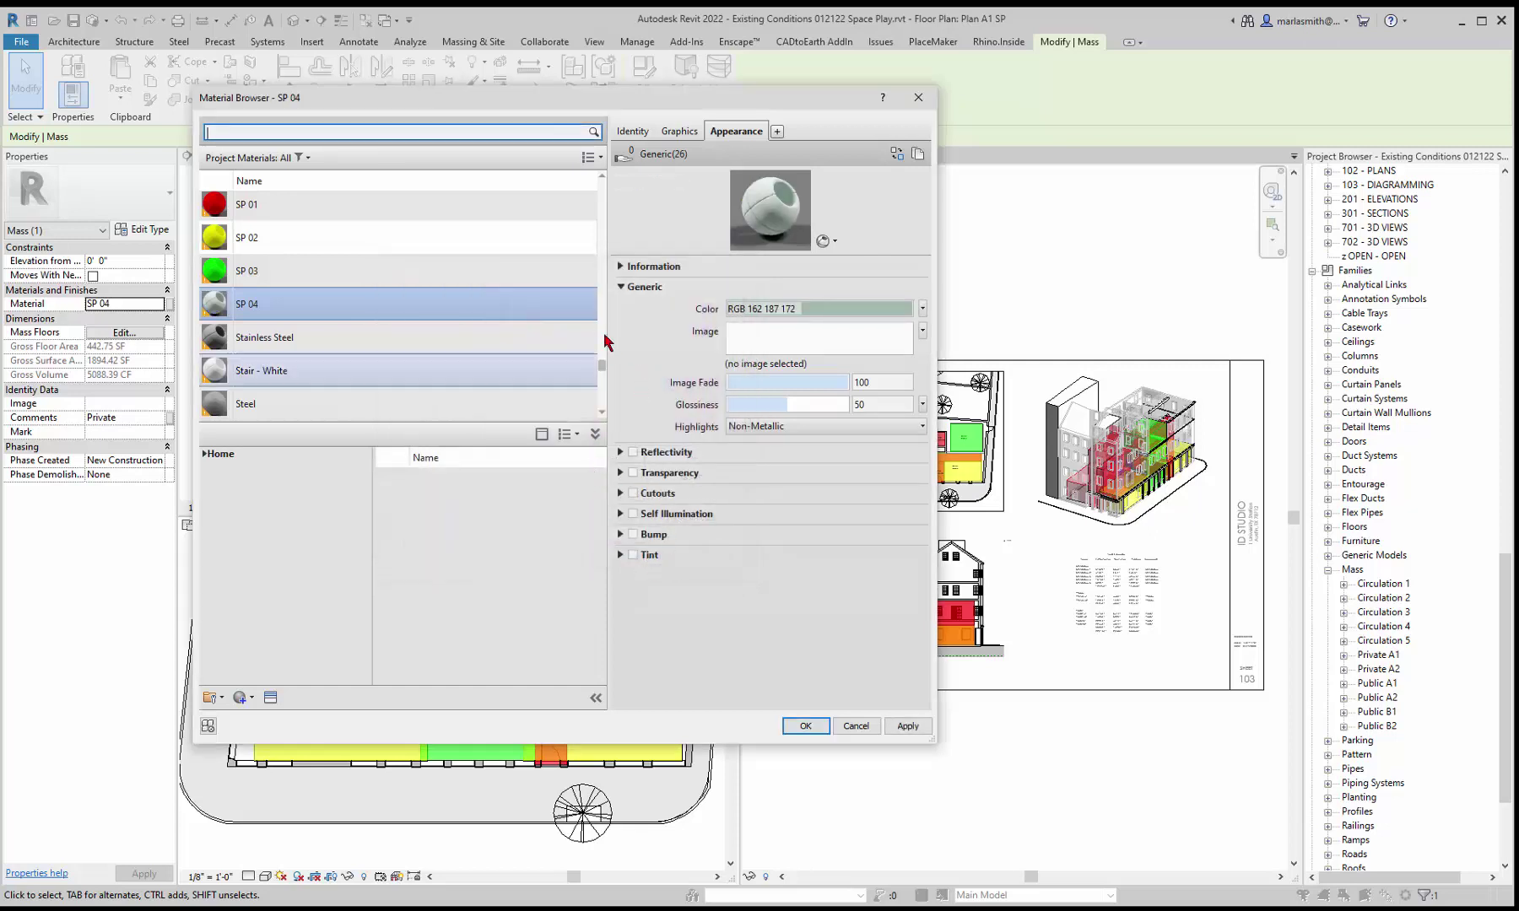
pyautogui.click(805, 728)
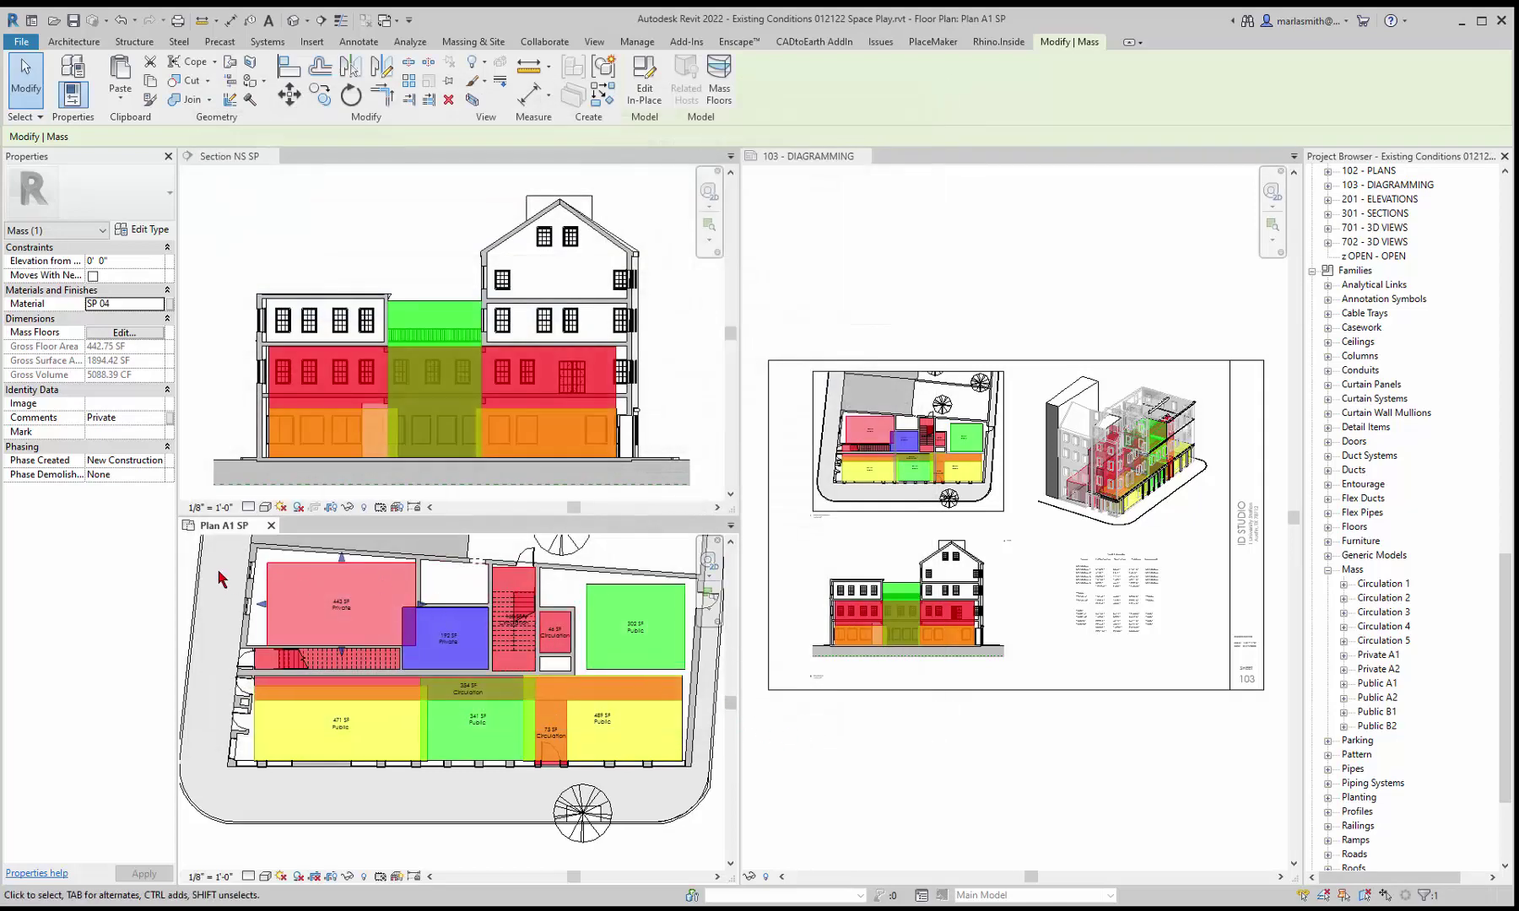
# Step: Reactivate the Plan A1 SP view and reselect the Private A1 mass
pyautogui.click(224, 387)
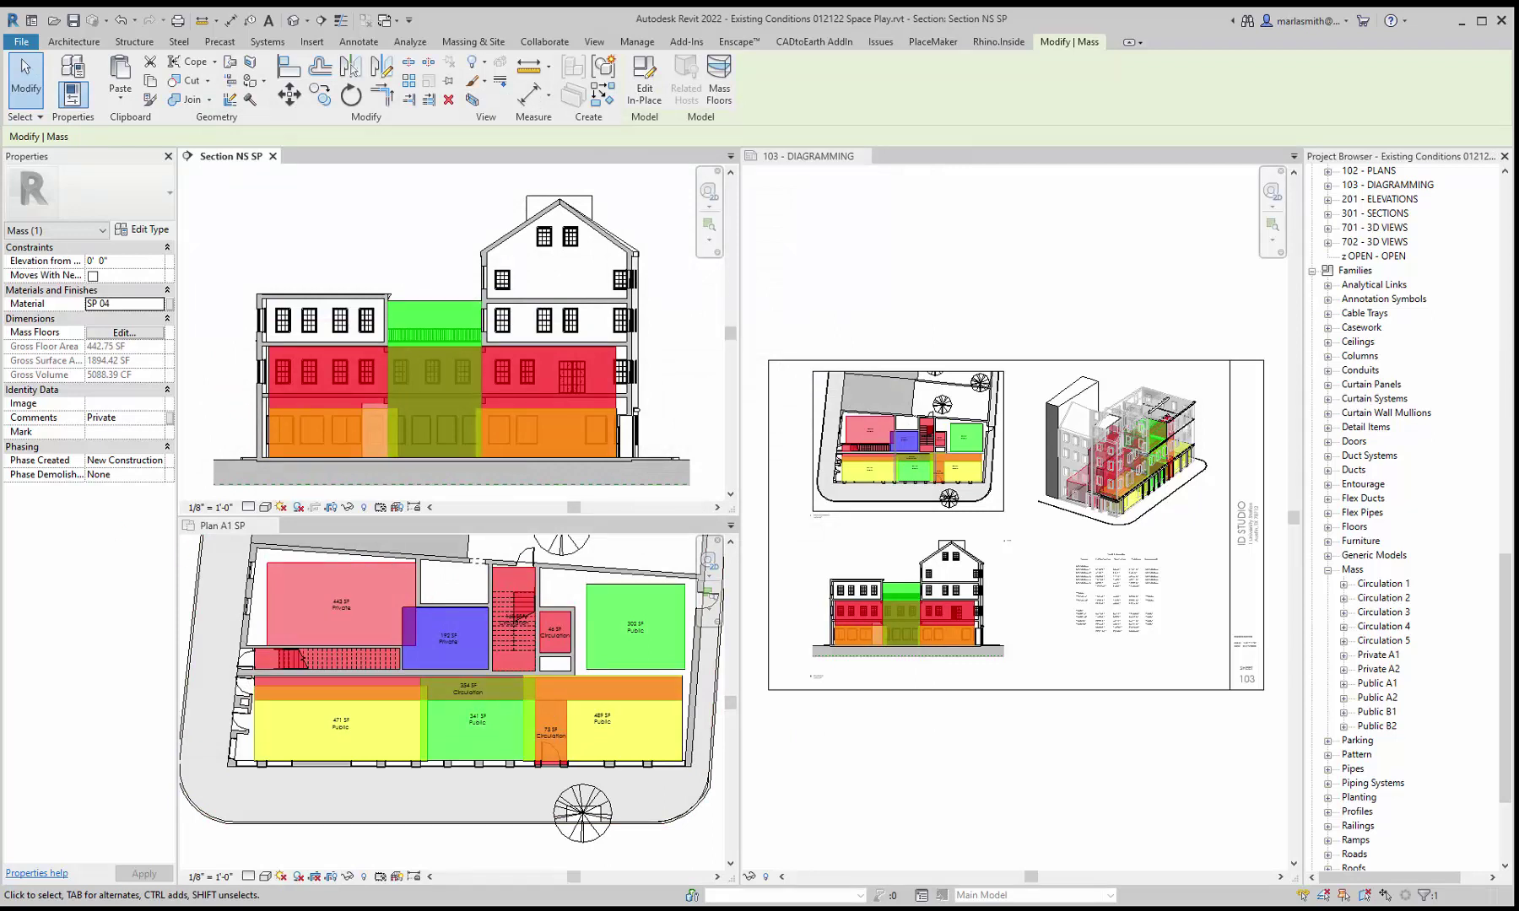
pyautogui.click(281, 564)
pyautogui.click(226, 578)
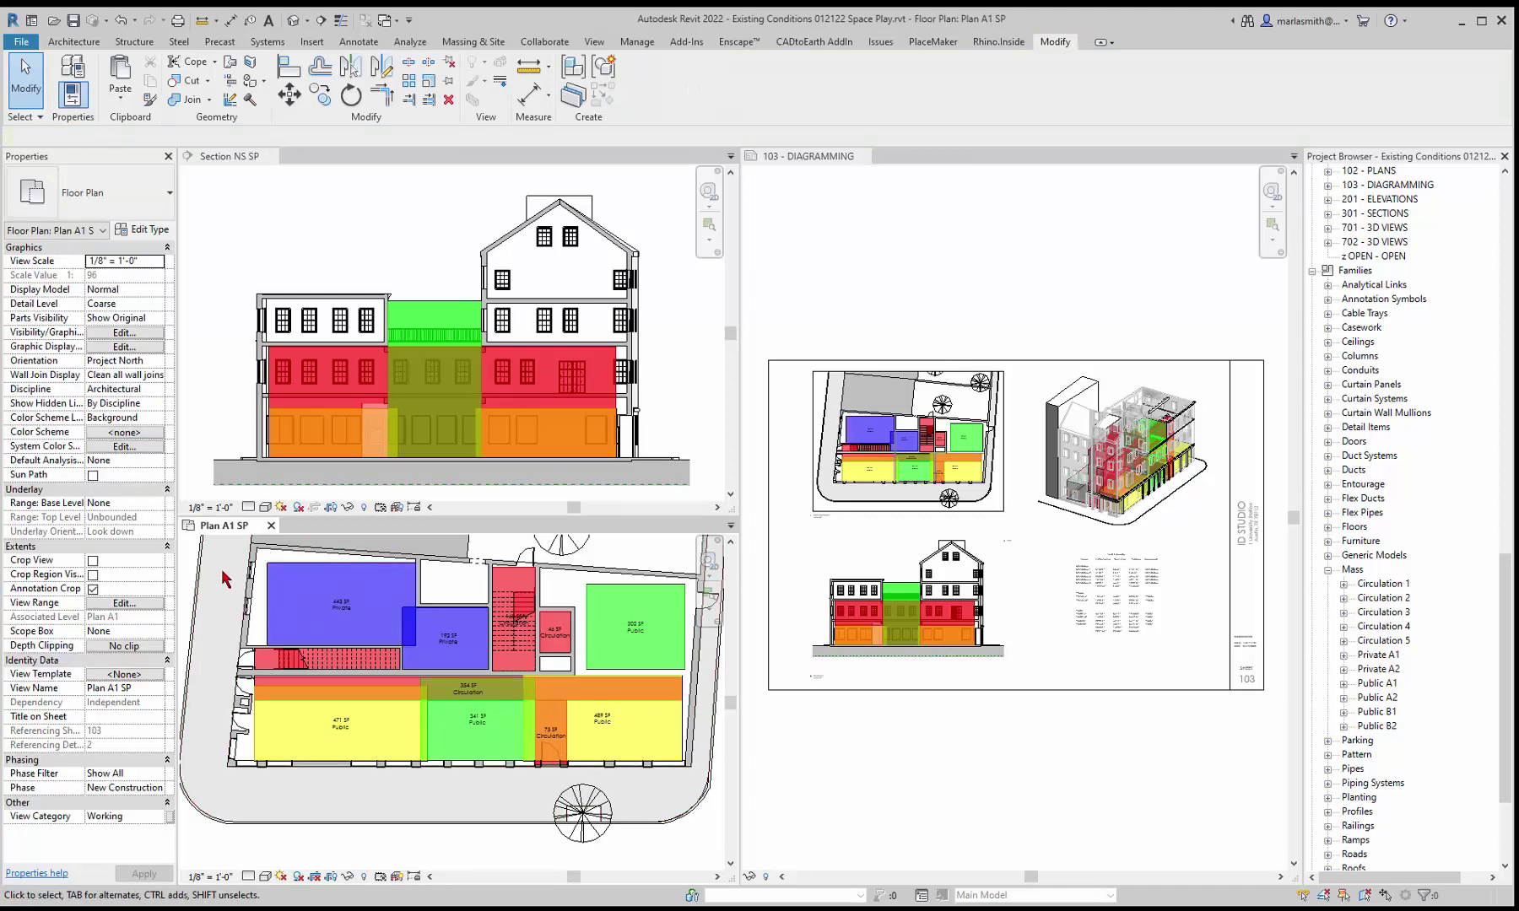
pyautogui.click(346, 581)
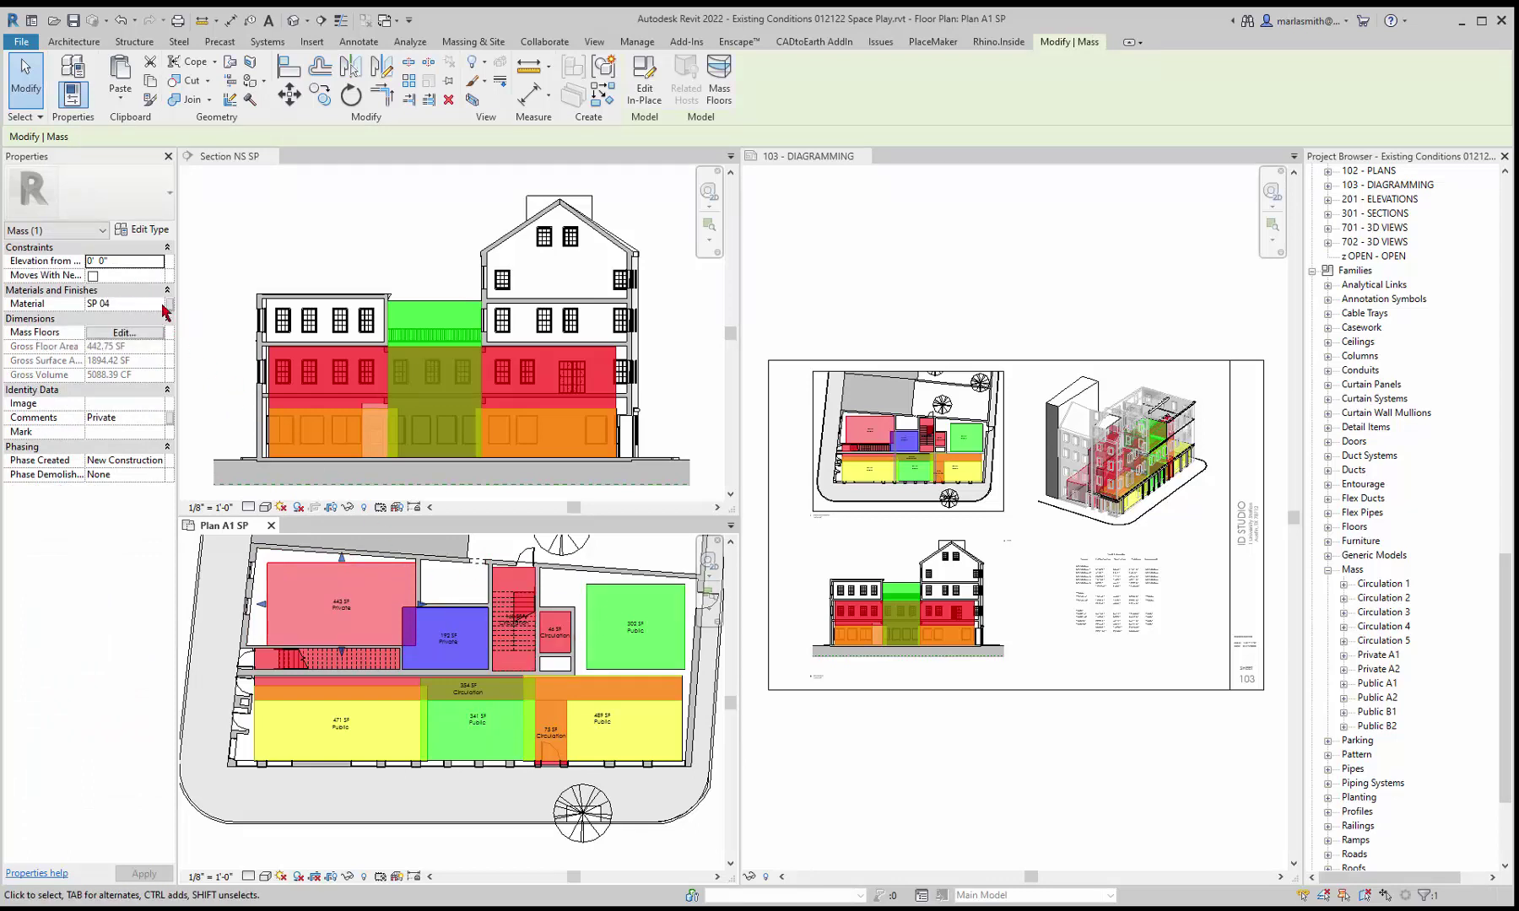
# Step: Open SP 04's Graphics settings and edit the cut pattern colour's hue, saturation and luminance values
pyautogui.click(127, 304)
pyautogui.click(163, 303)
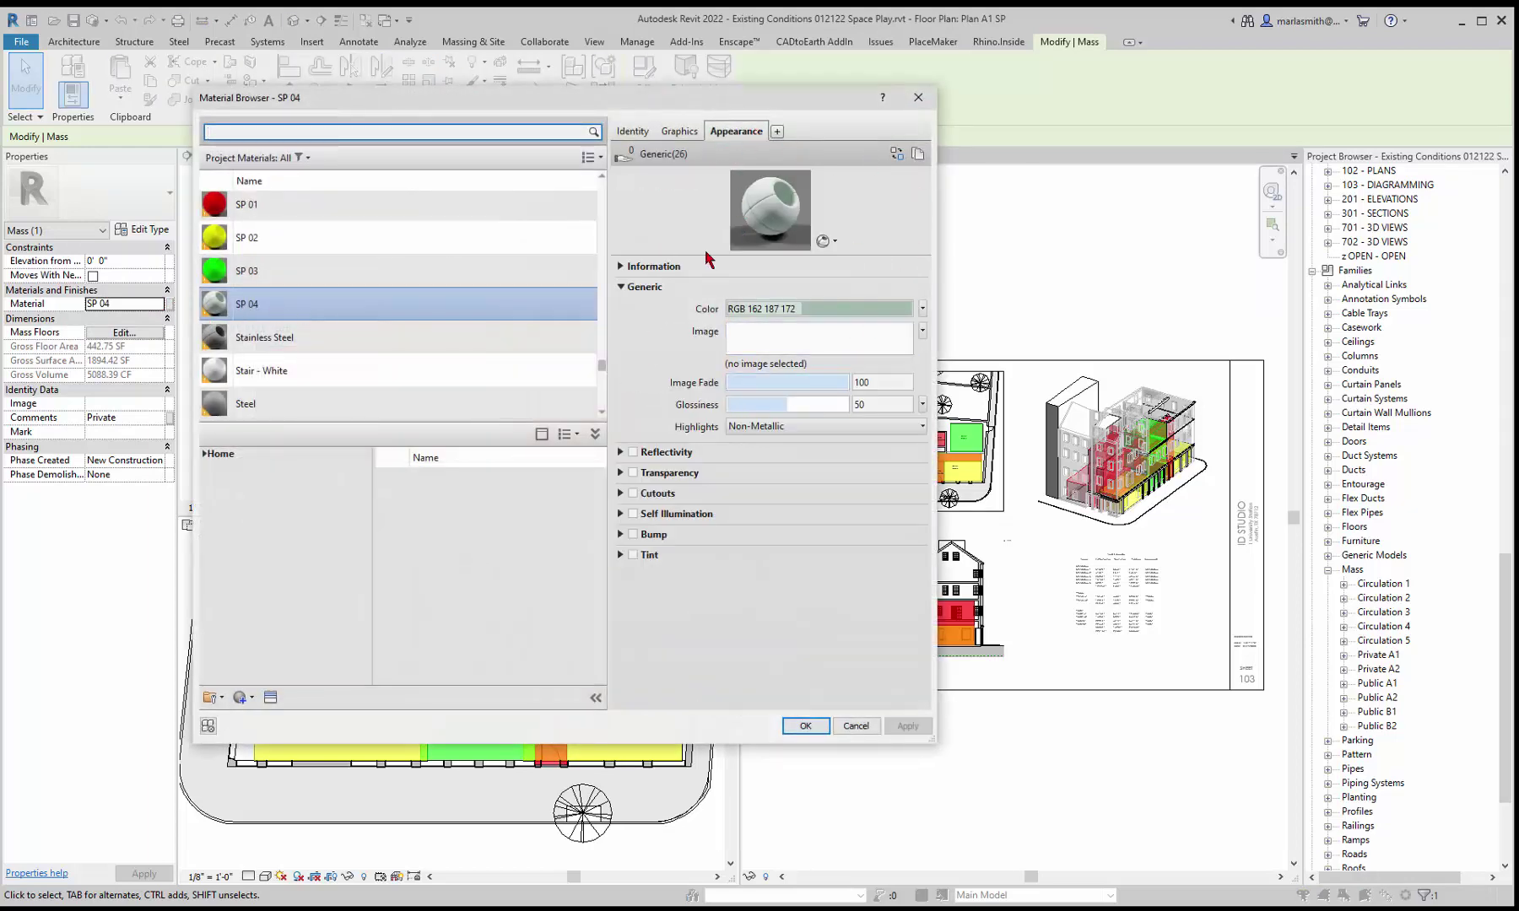
pyautogui.click(680, 132)
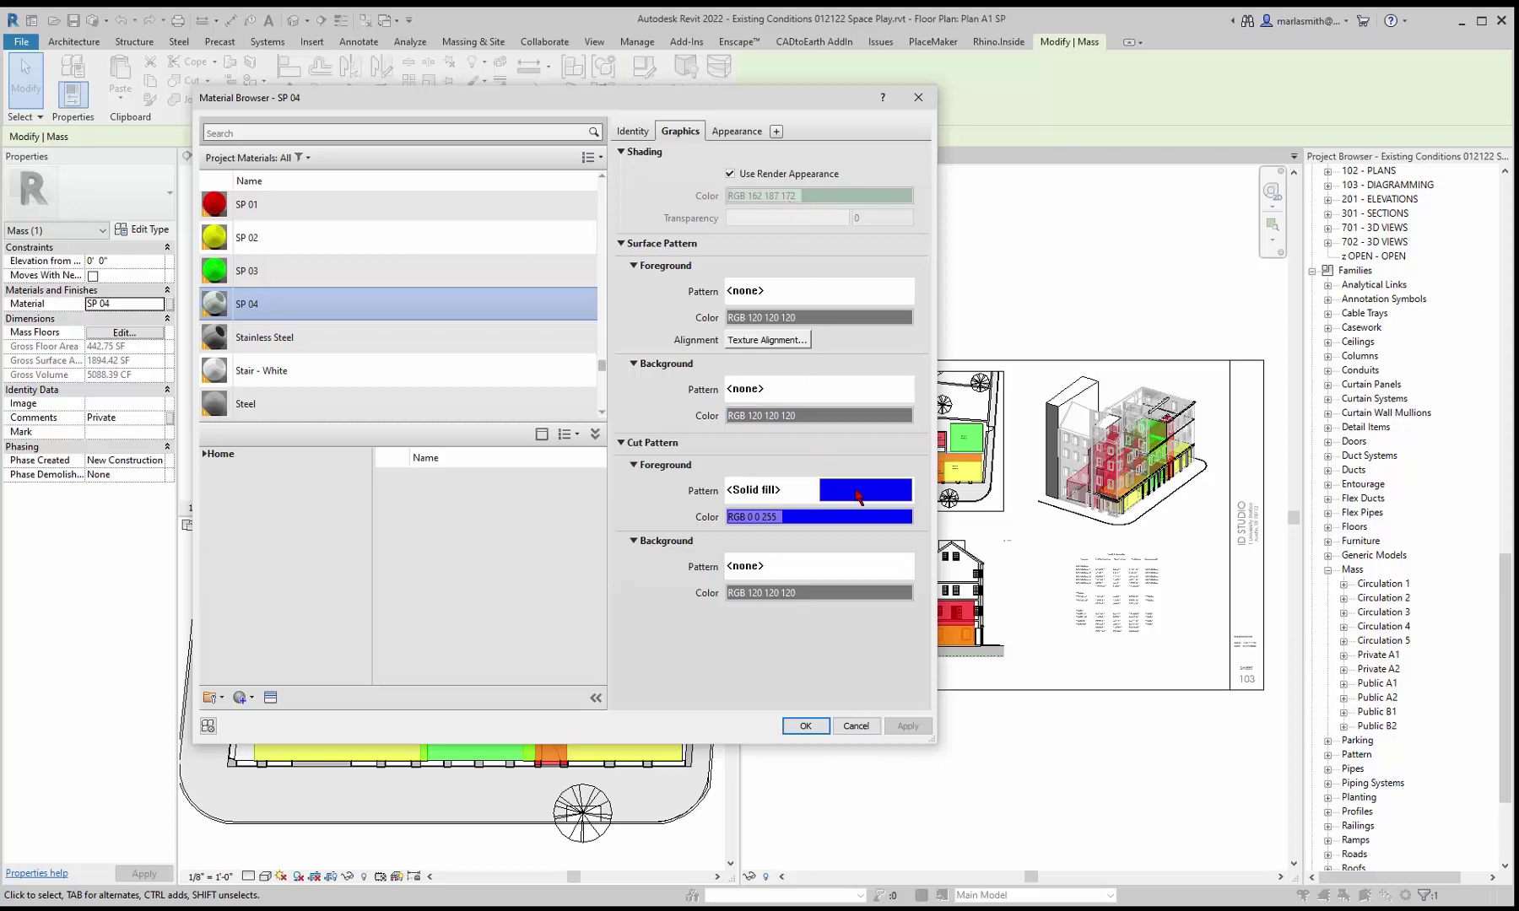
pyautogui.click(845, 525)
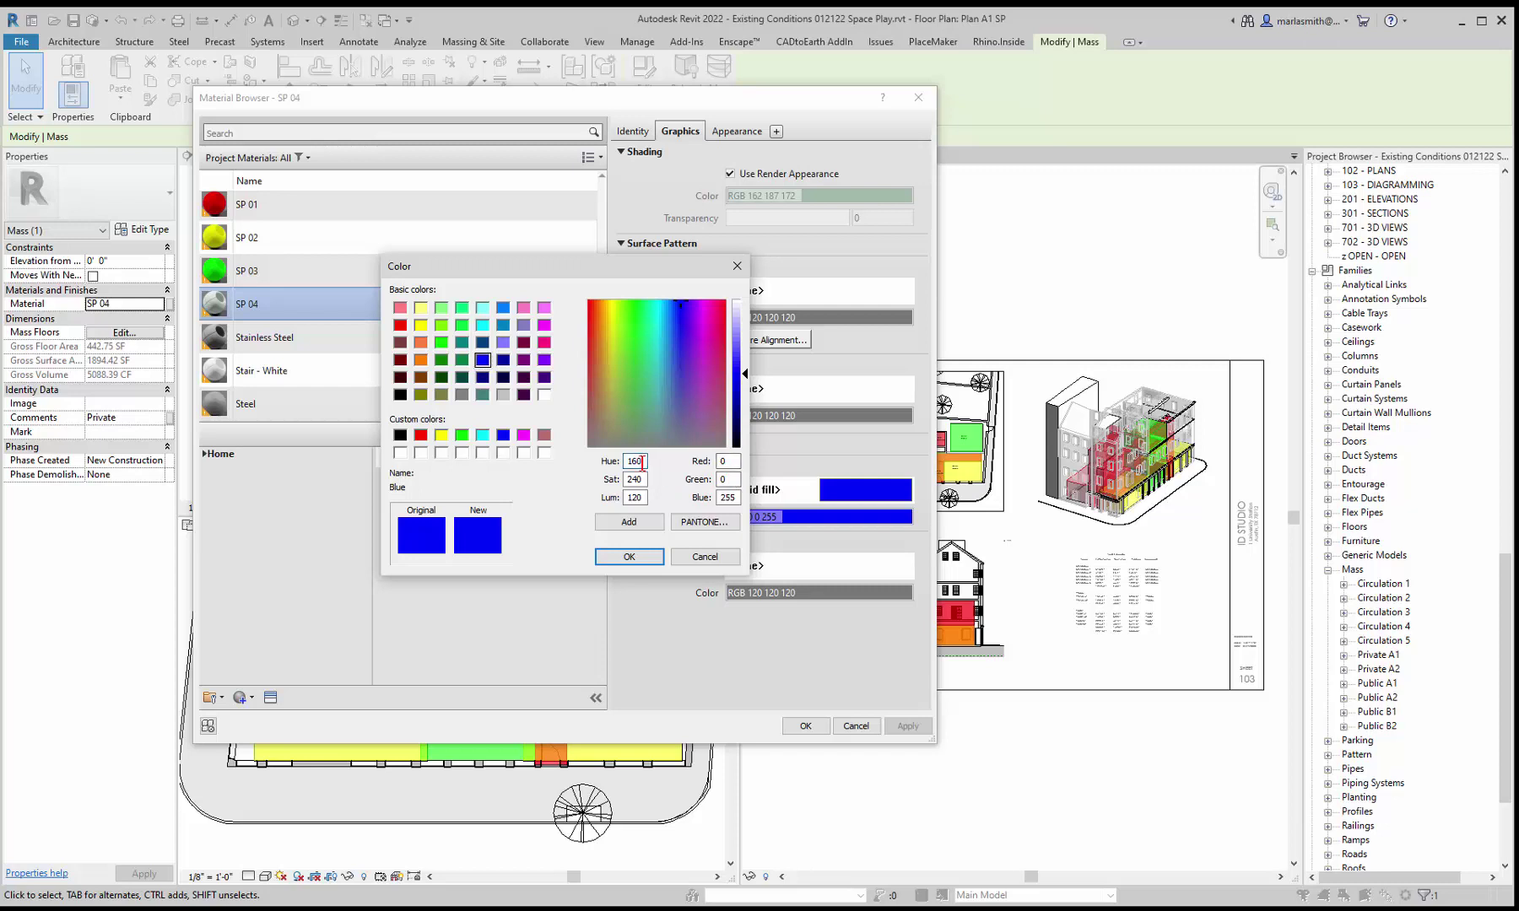
pyautogui.press('BackSpace')
pyautogui.write('2')
pyautogui.doubleClick(642, 480)
pyautogui.write('187')
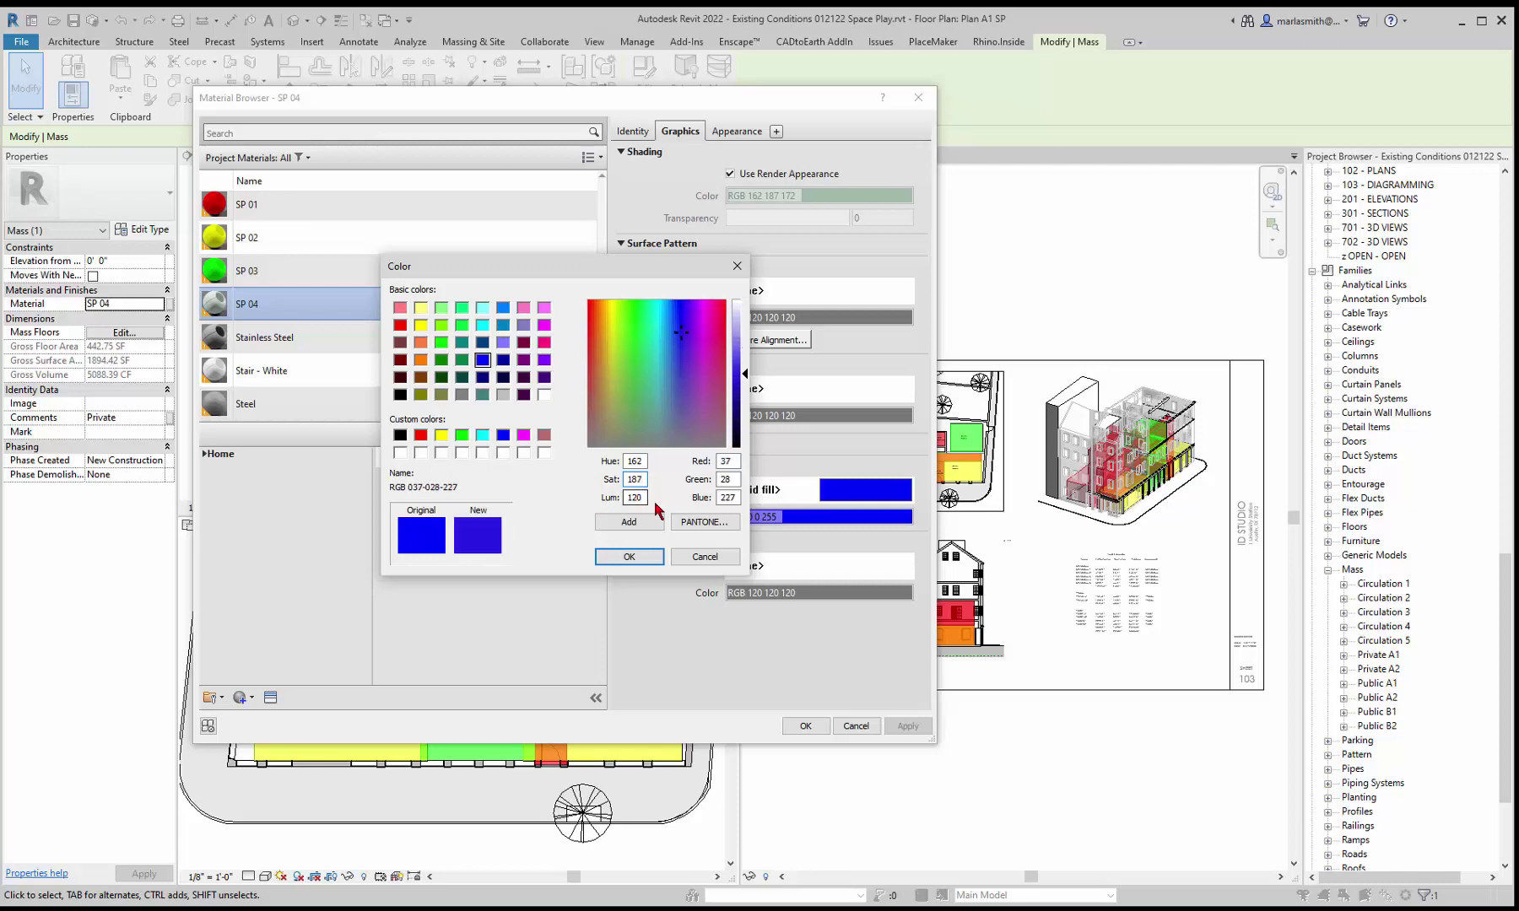
pyautogui.moveTo(643, 497); pyautogui.dragTo(609, 496)
pyautogui.write('172')
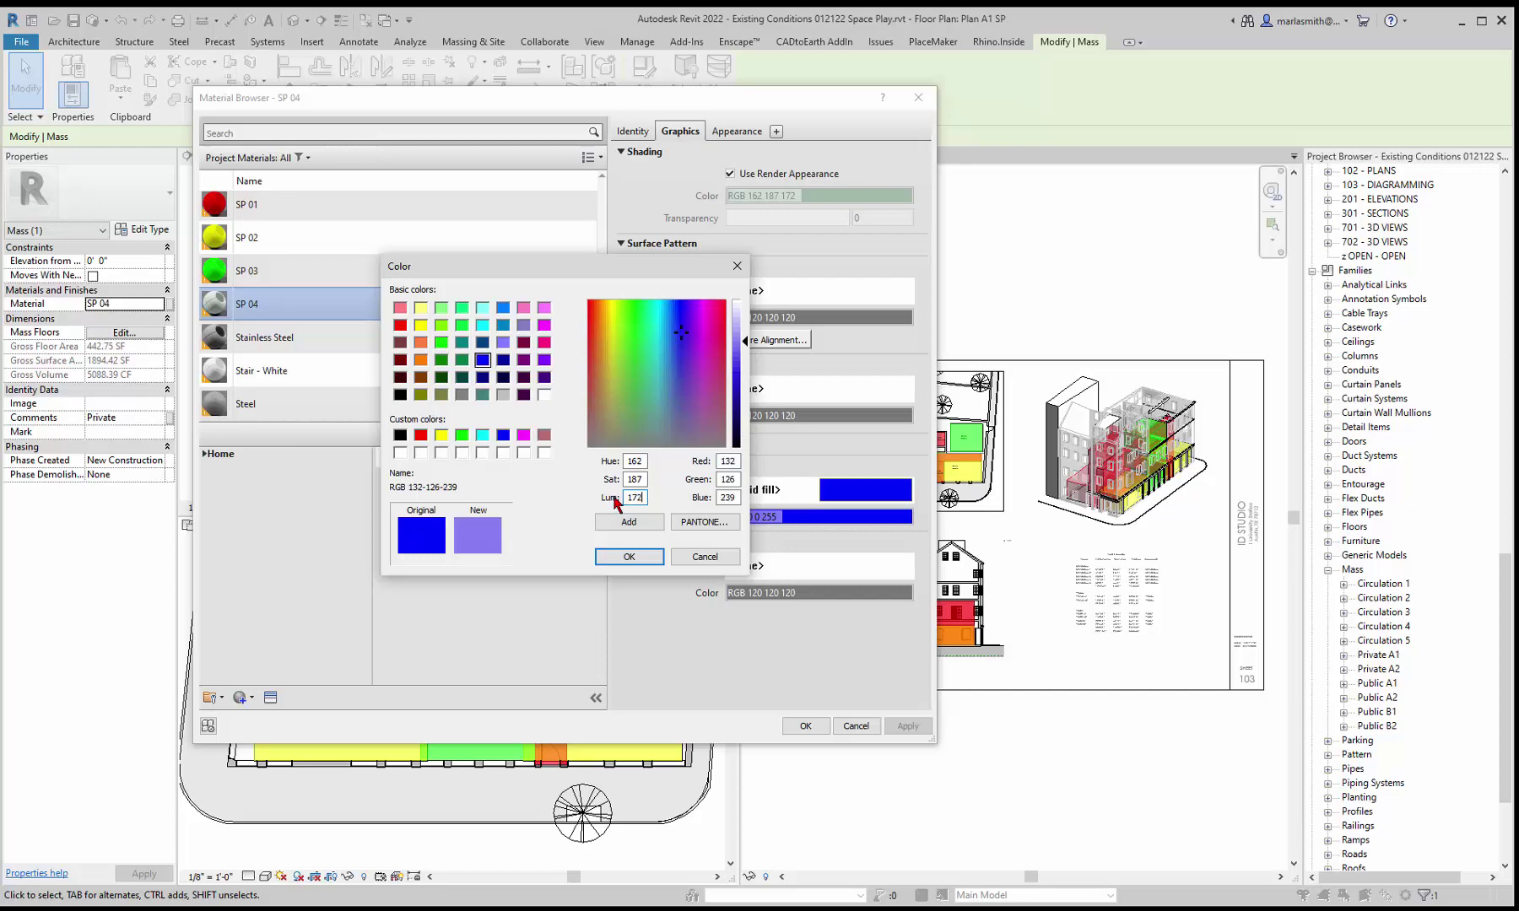
pyautogui.click(630, 557)
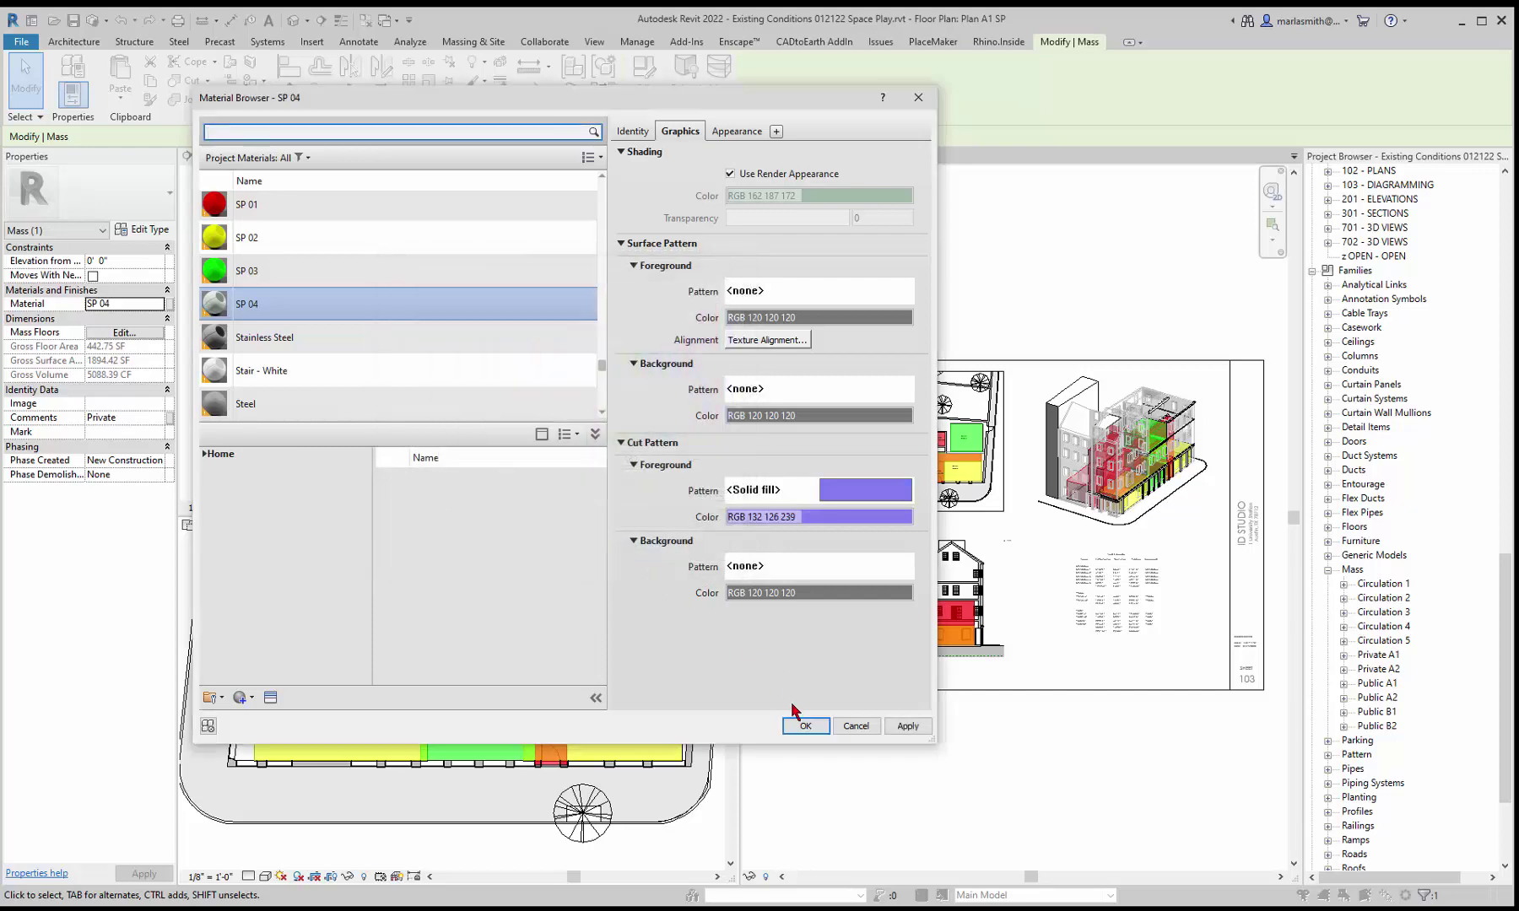
# Step: Set the cut pattern foreground colour to Red 162, Green 187, Blue 172
pyautogui.click(816, 518)
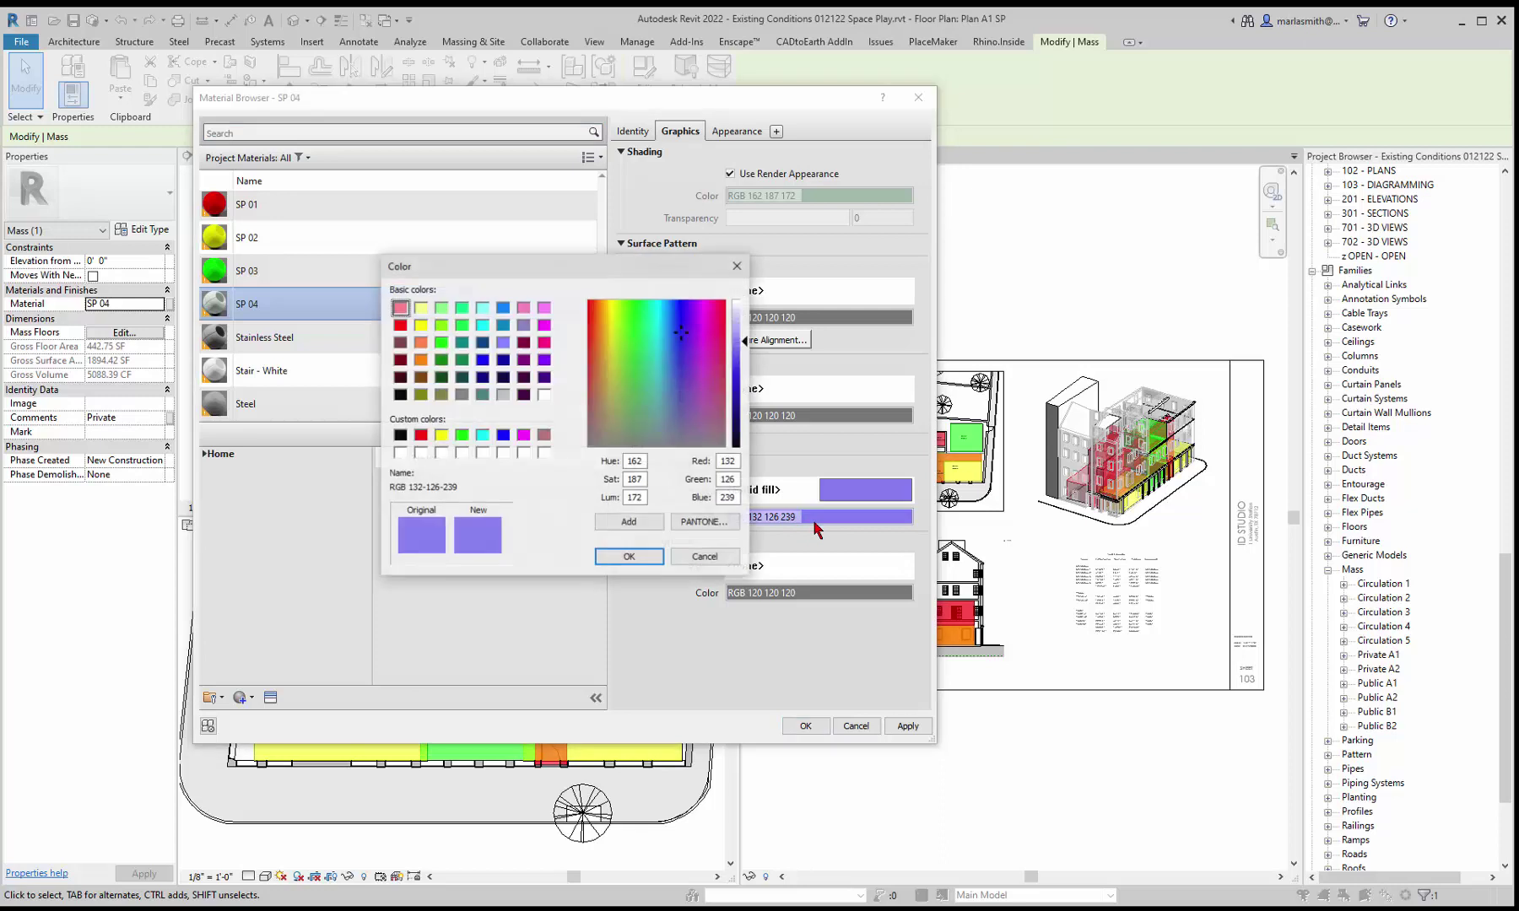
pyautogui.doubleClick(634, 461)
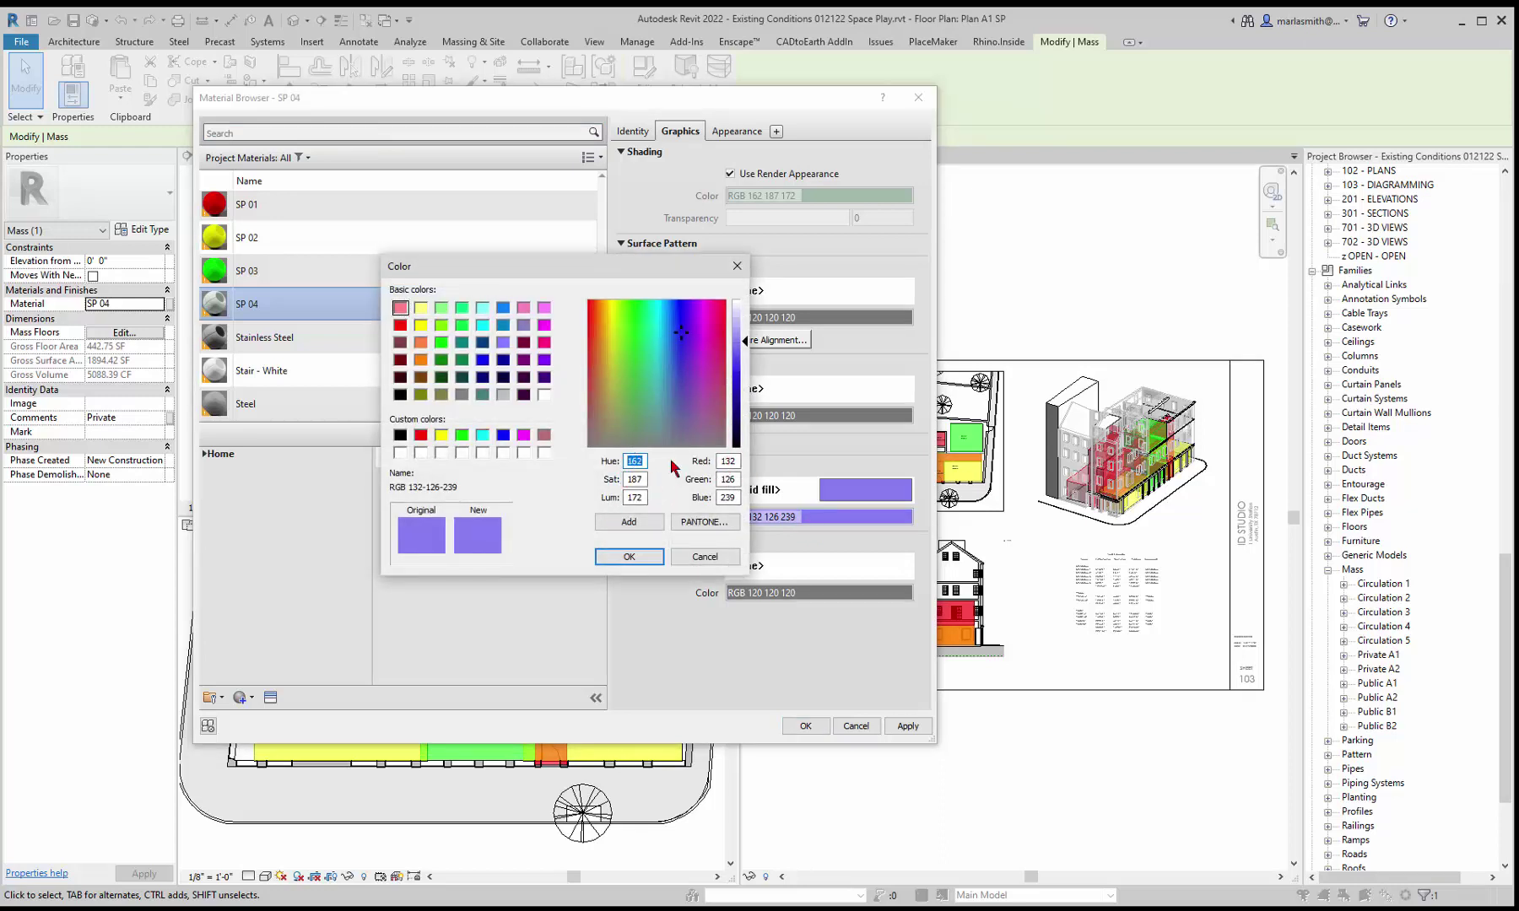
pyautogui.doubleClick(728, 460)
pyautogui.write('162')
pyautogui.doubleClick(635, 480)
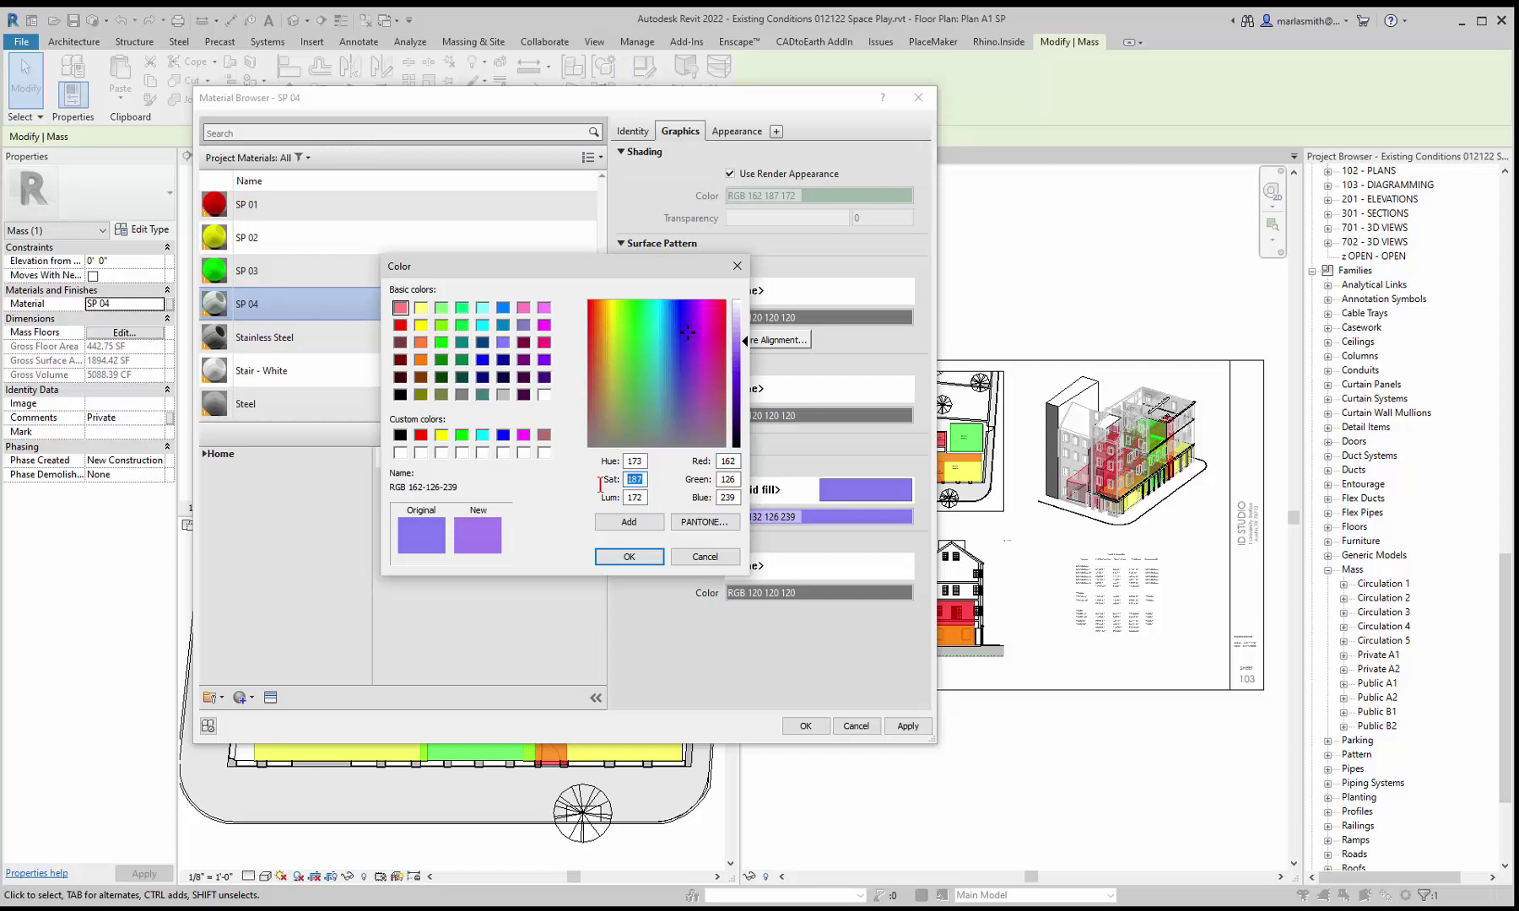
pyautogui.doubleClick(728, 479)
pyautogui.write('187')
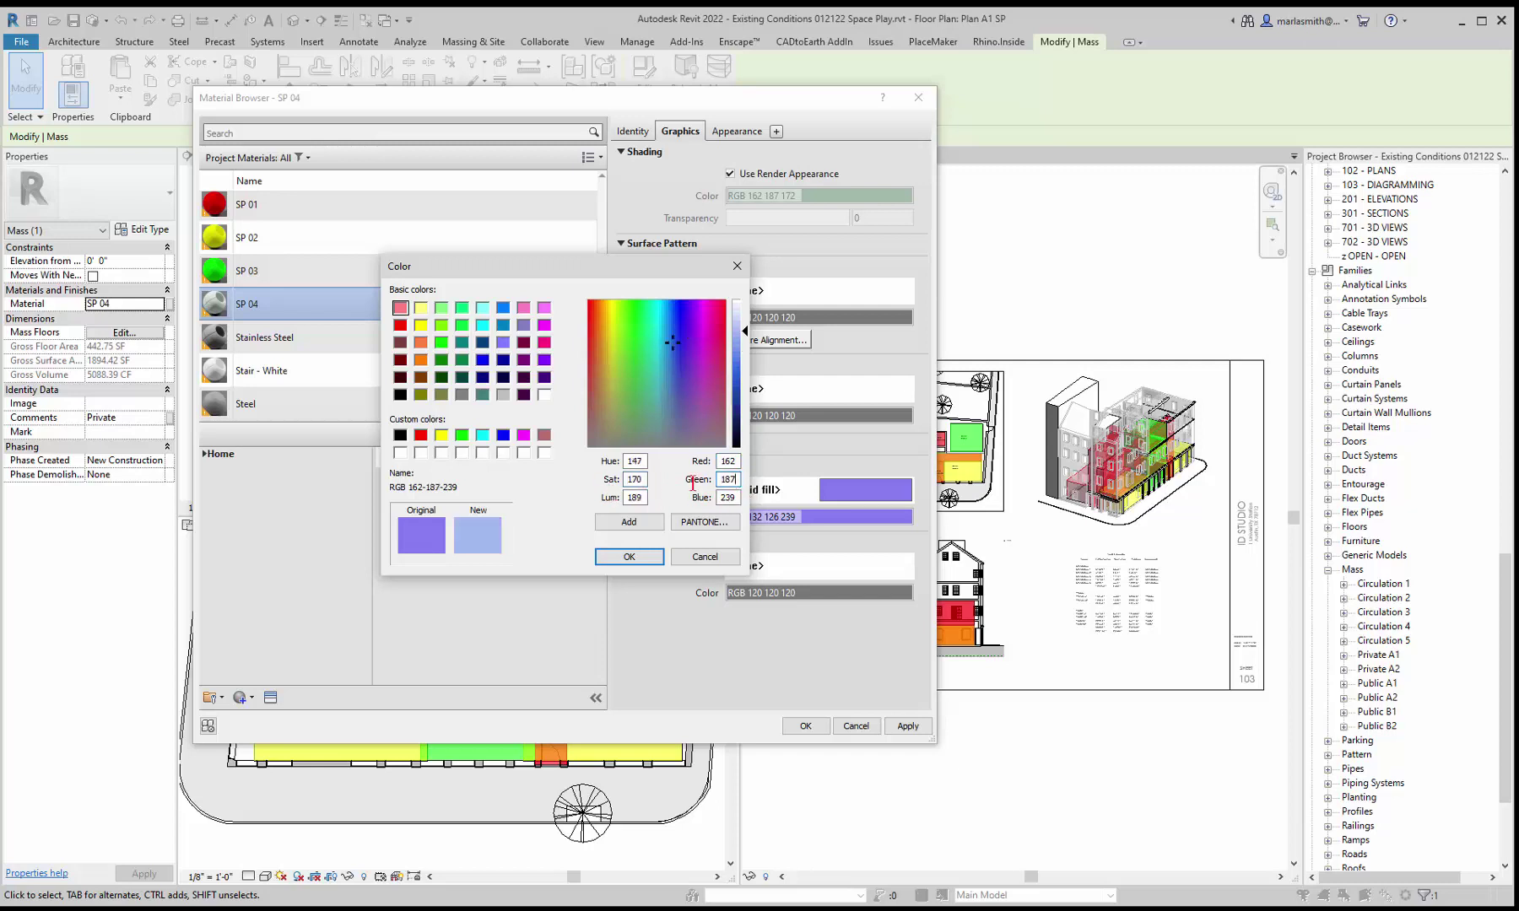
pyautogui.doubleClick(628, 497)
pyautogui.doubleClick(738, 498)
pyautogui.write('172')
pyautogui.click(634, 558)
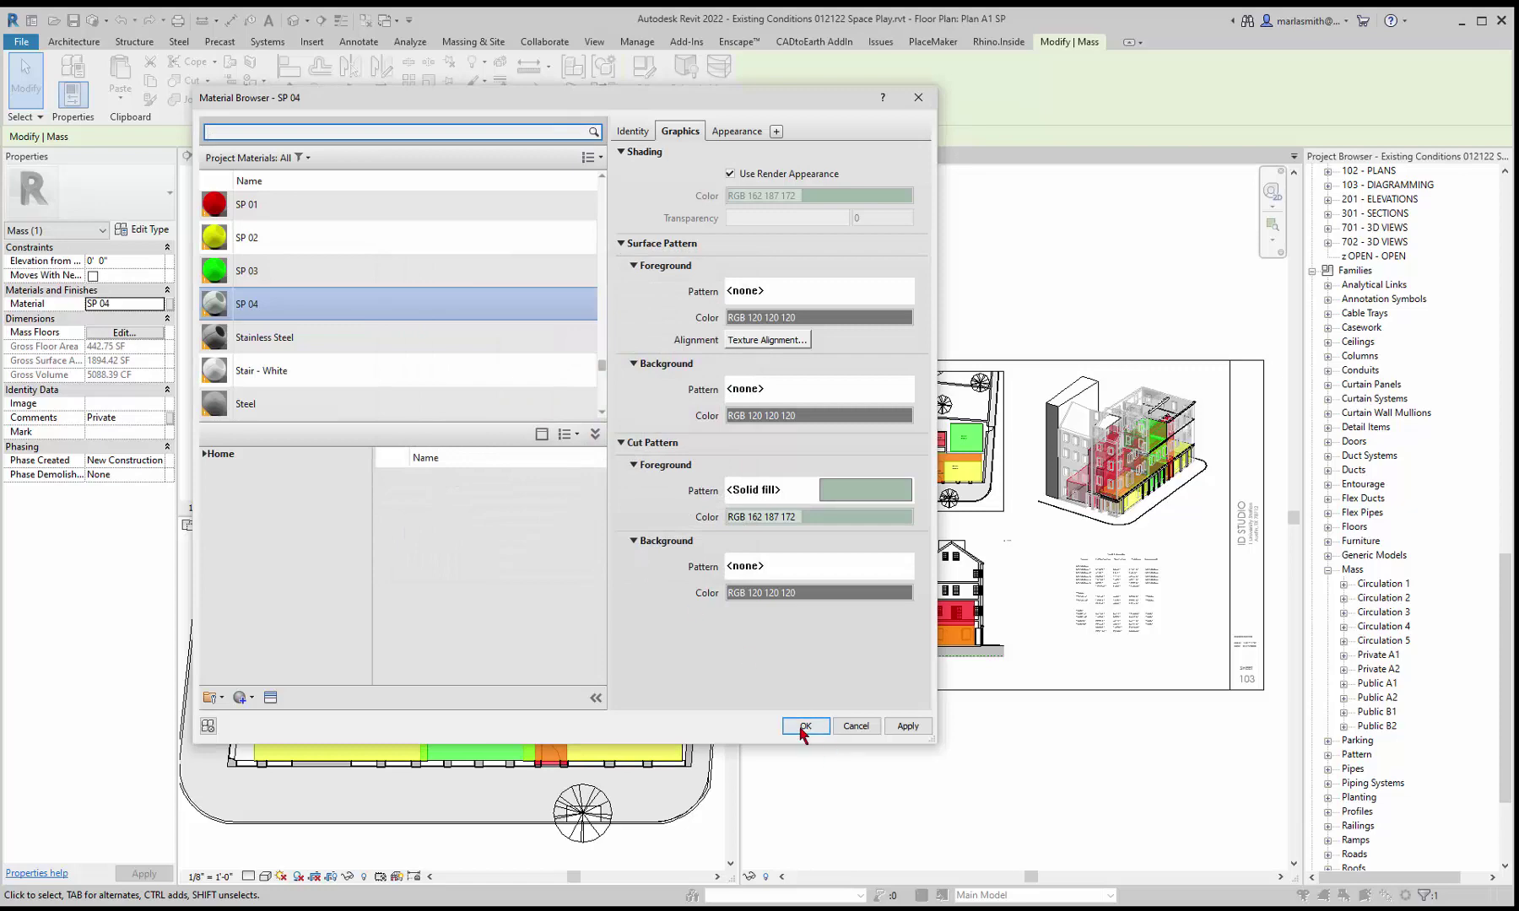
# Step: Apply the SP 04 material, deselect, and activate the 103 - DIAGRAMMING sheet view
pyautogui.click(804, 726)
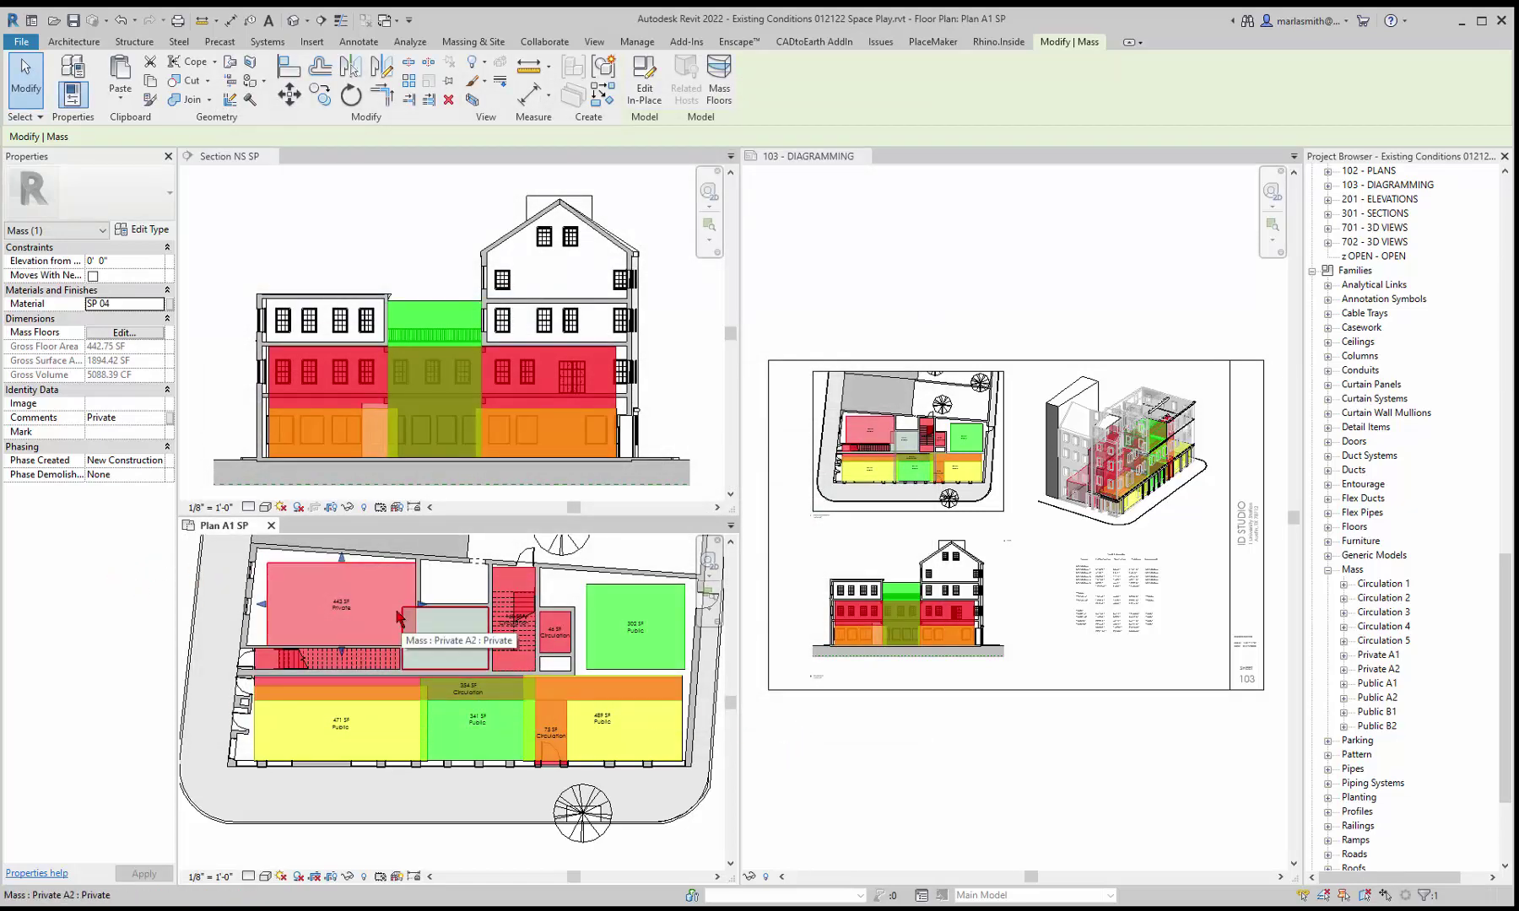
pyautogui.click(224, 565)
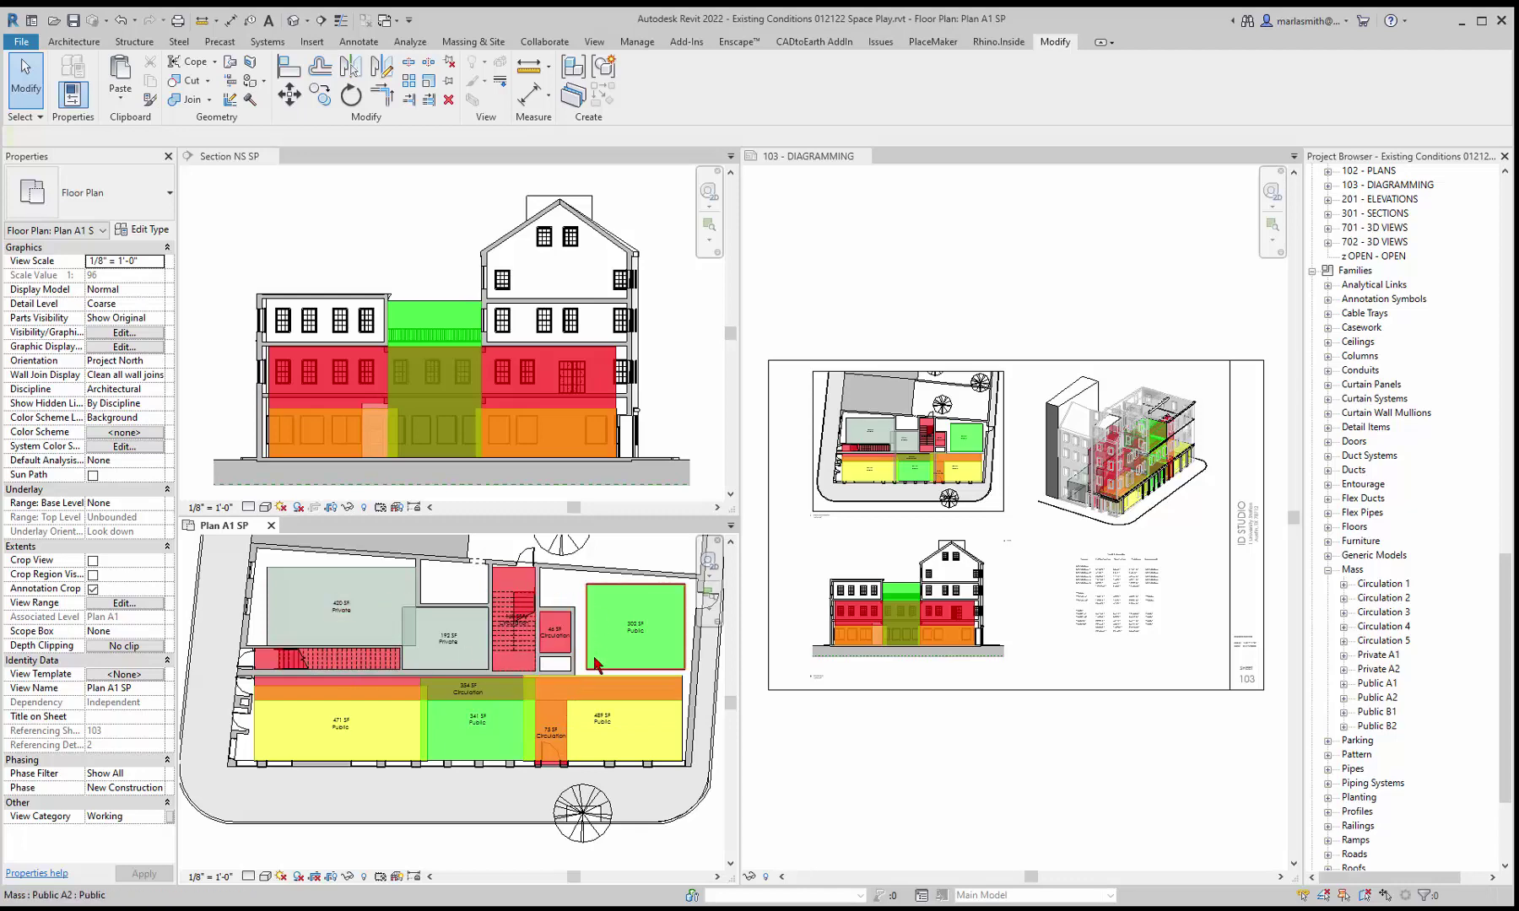
pyautogui.click(942, 328)
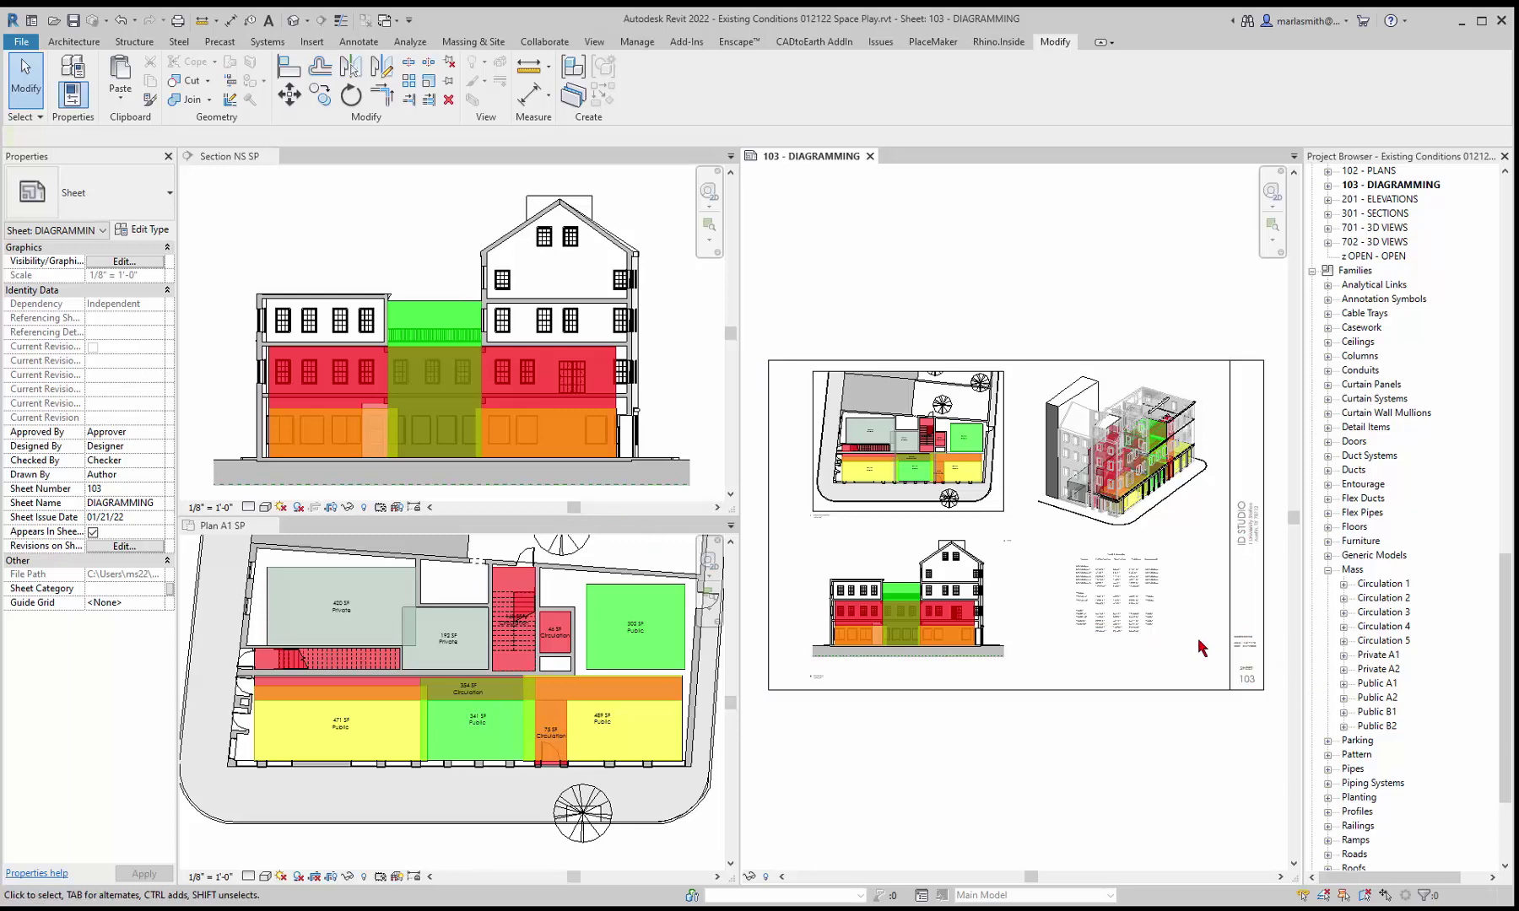
# Step: Make the Plan A1 SP view active and zoom to the mass tags
pyautogui.scroll(5, 1162, 620)
pyautogui.scroll(3, 891, 560)
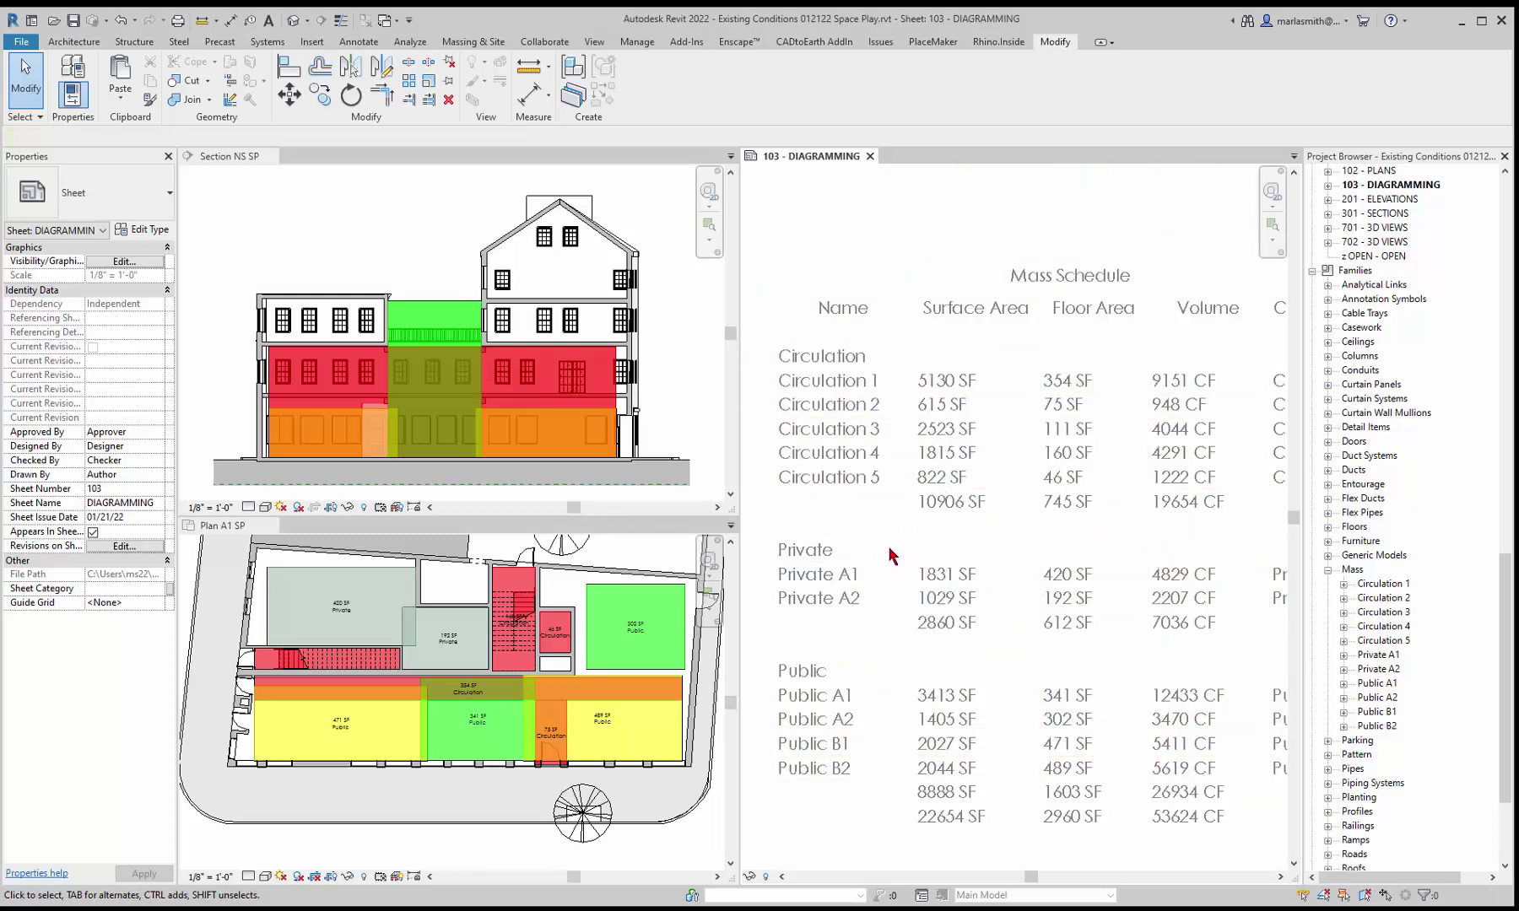
pyautogui.click(375, 584)
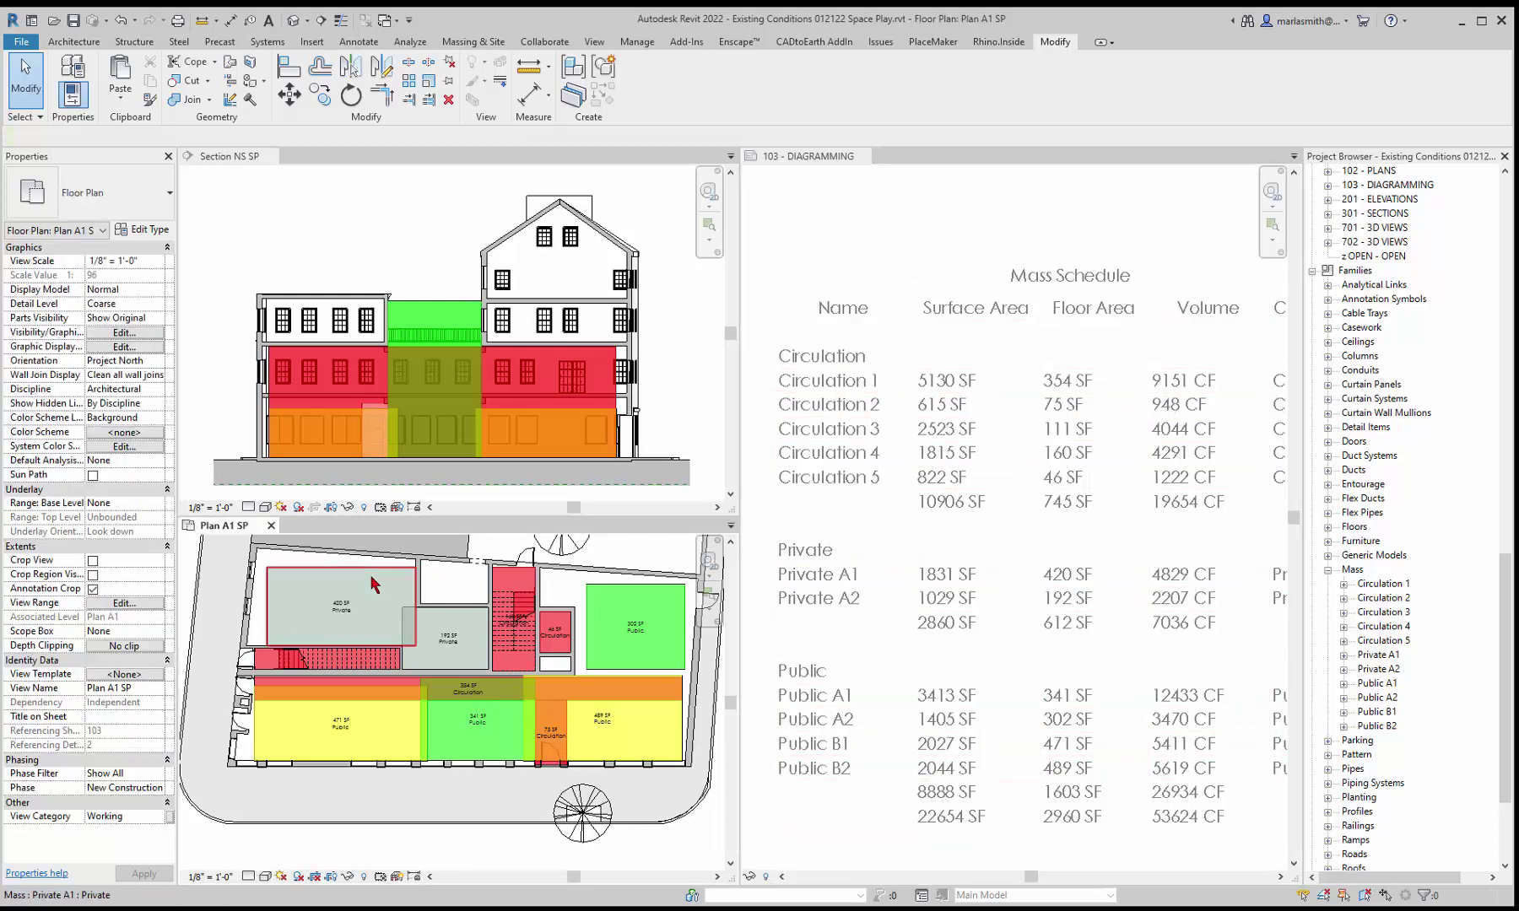
pyautogui.scroll(5, 341, 624)
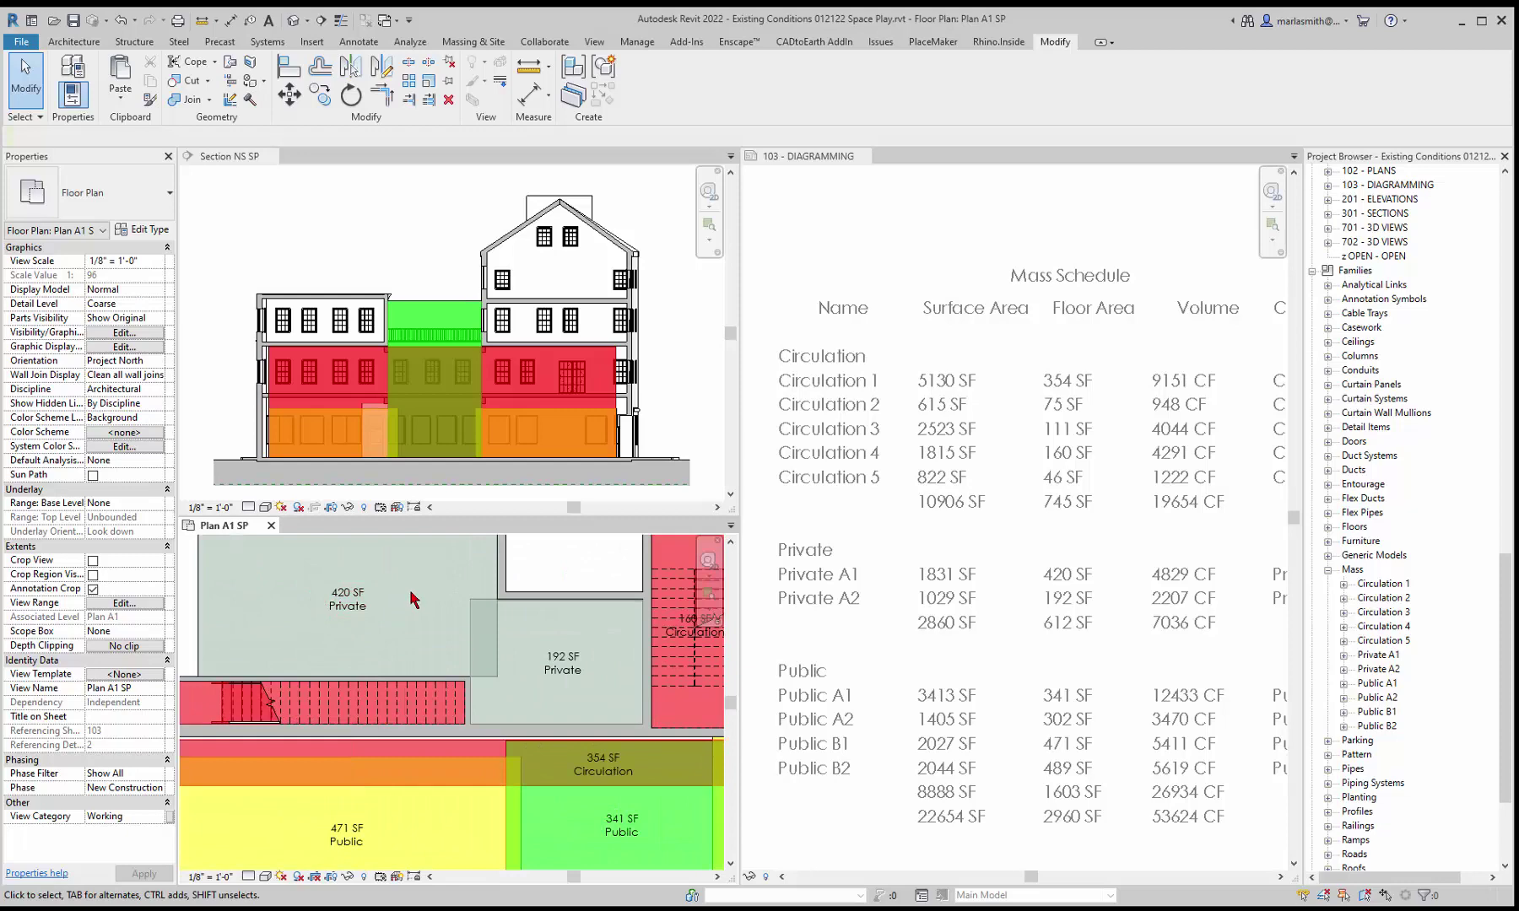
pyautogui.scroll(-4, 414, 599)
pyautogui.scroll(3, 363, 604)
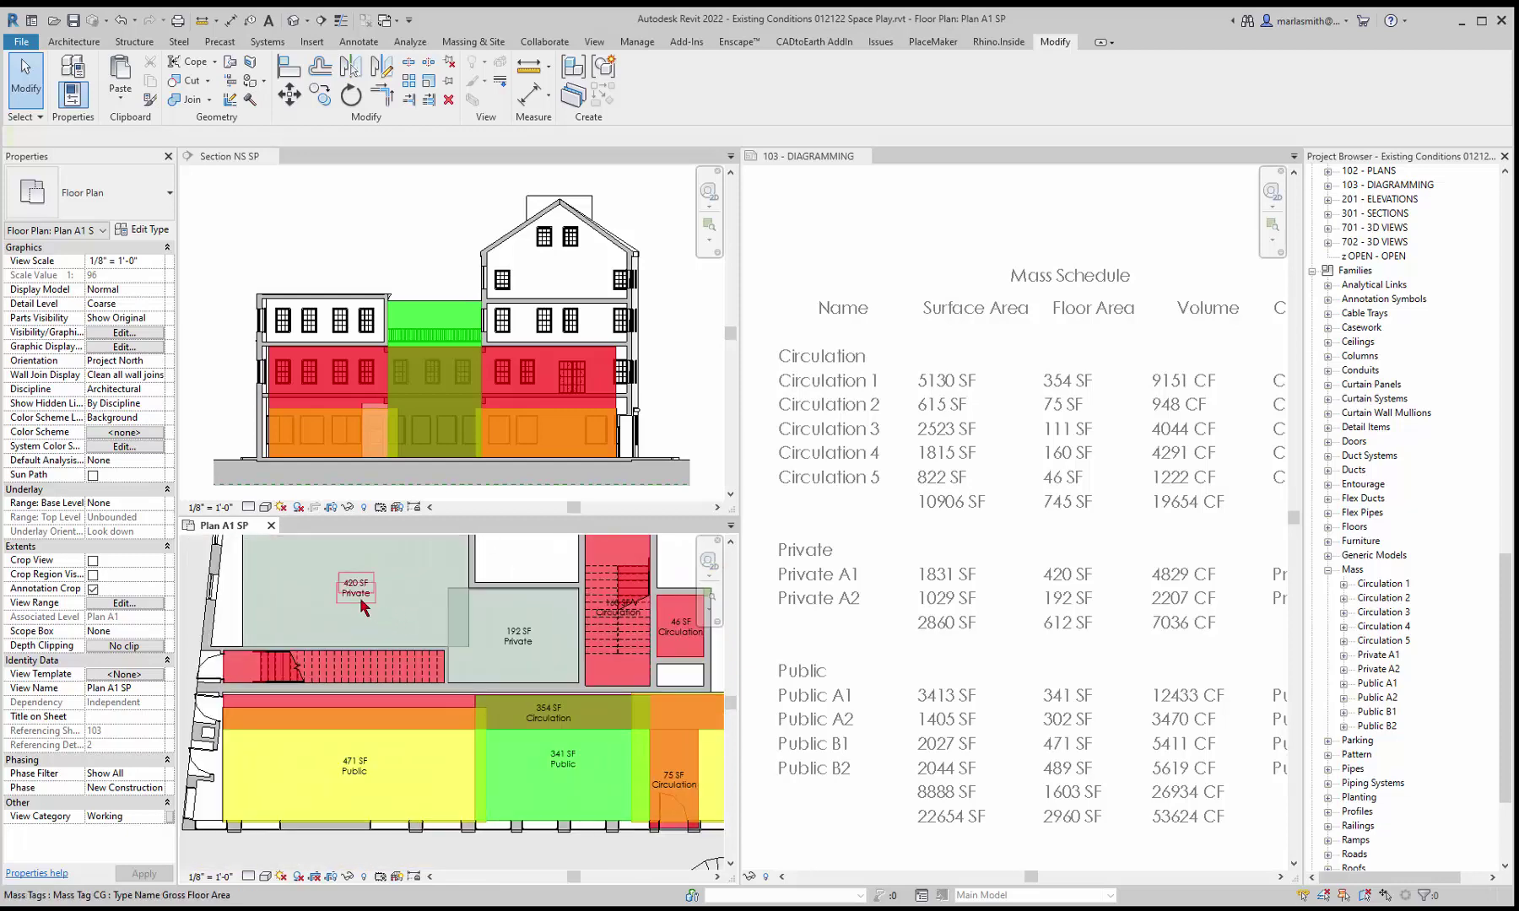
# Step: Select all 21 visible mass tags and switch them to Mass Tag CG : Family Name
pyautogui.click(362, 605)
pyautogui.rightClick(358, 597)
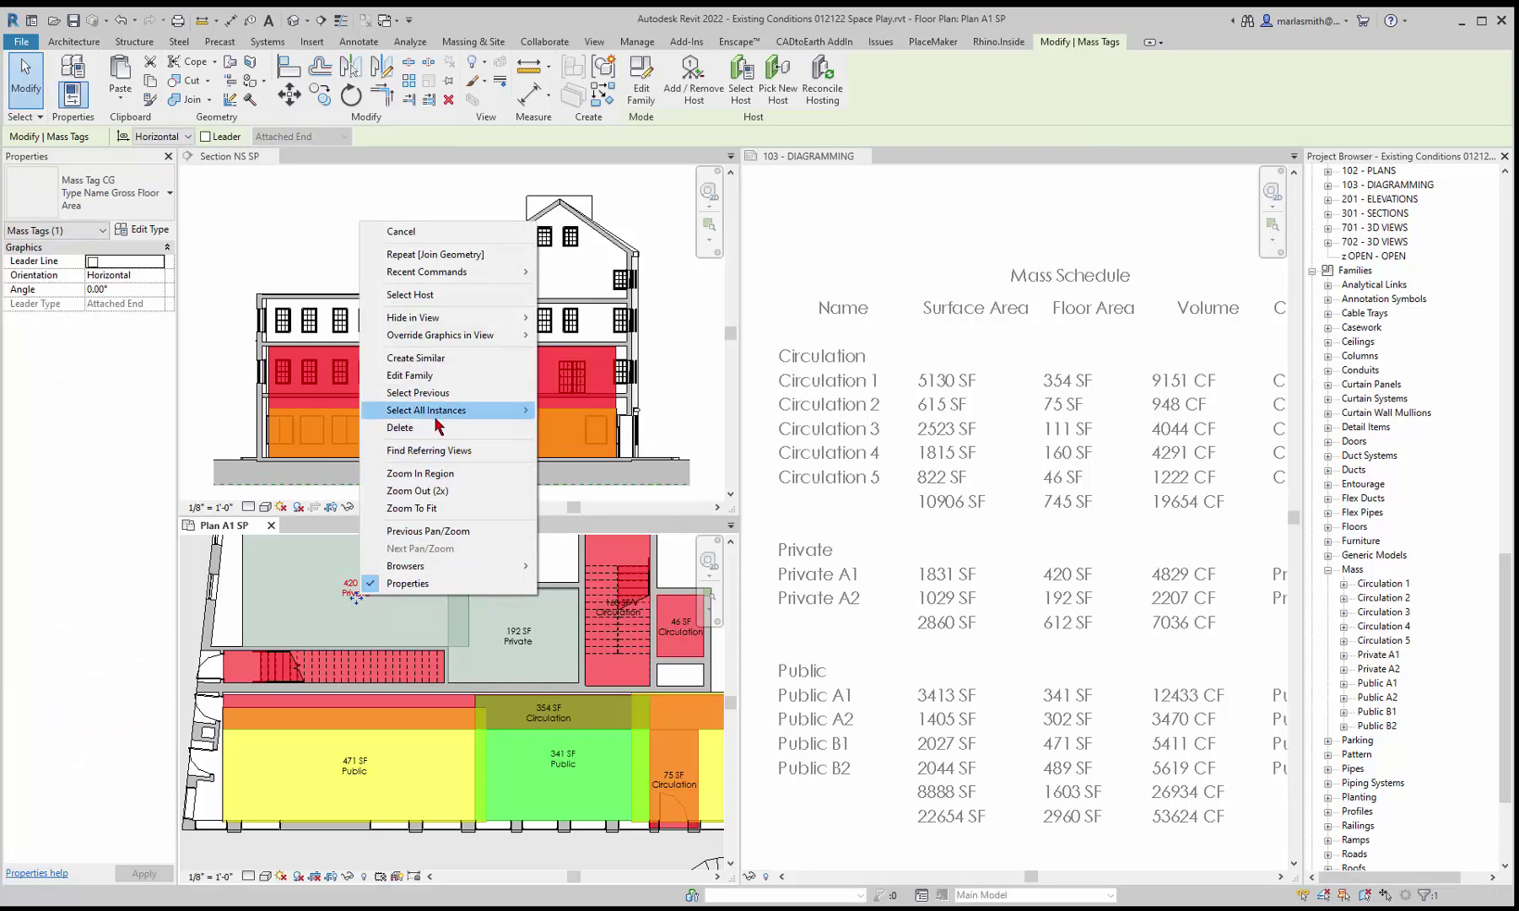
pyautogui.moveTo(436, 416)
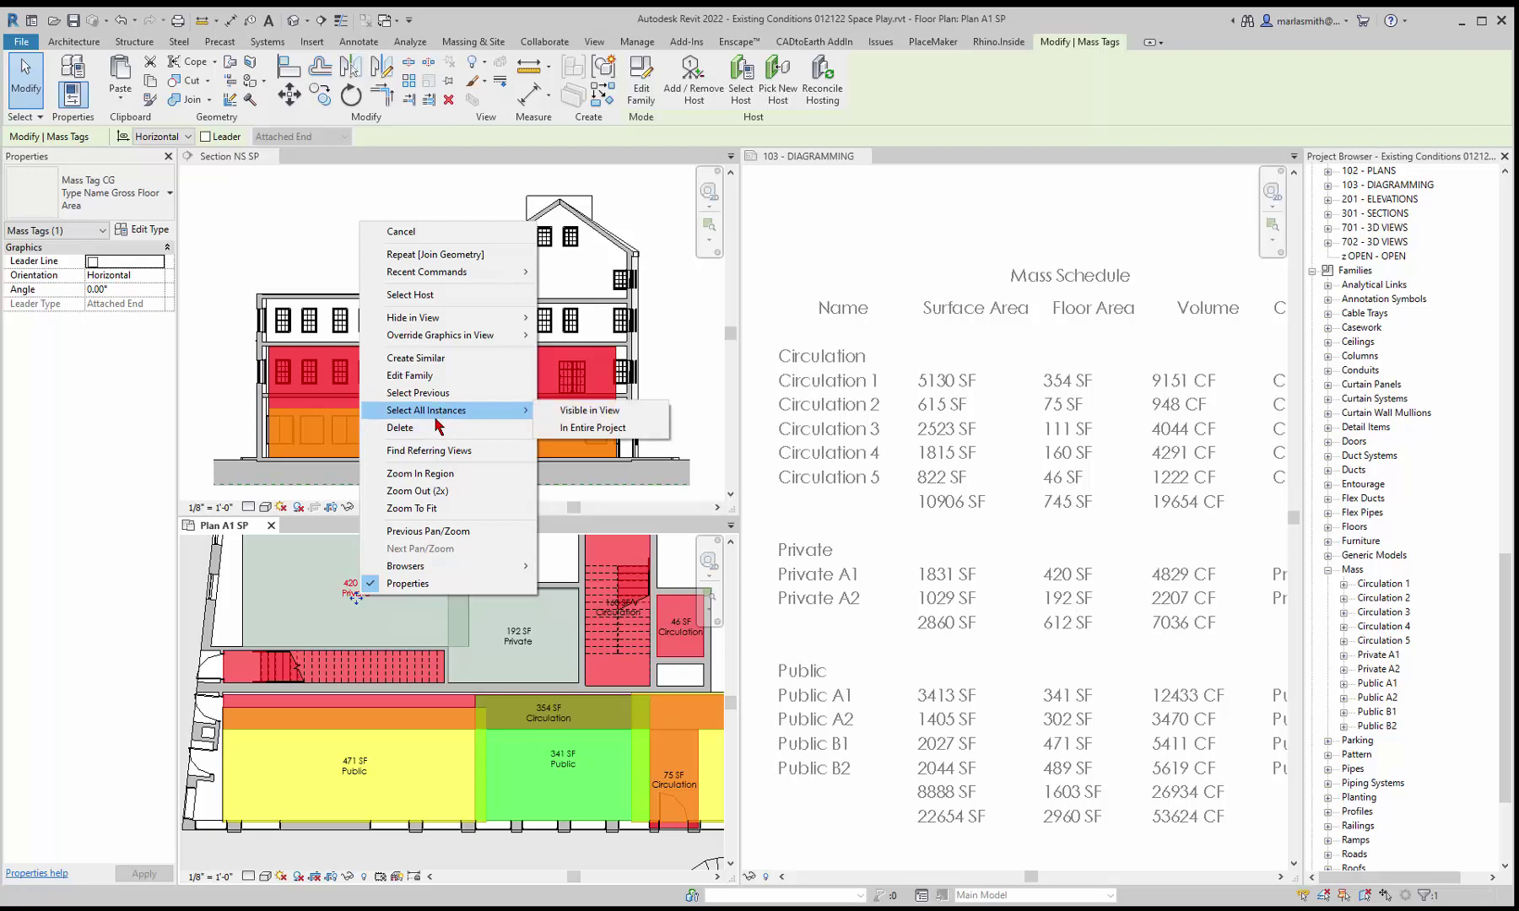
pyautogui.click(582, 428)
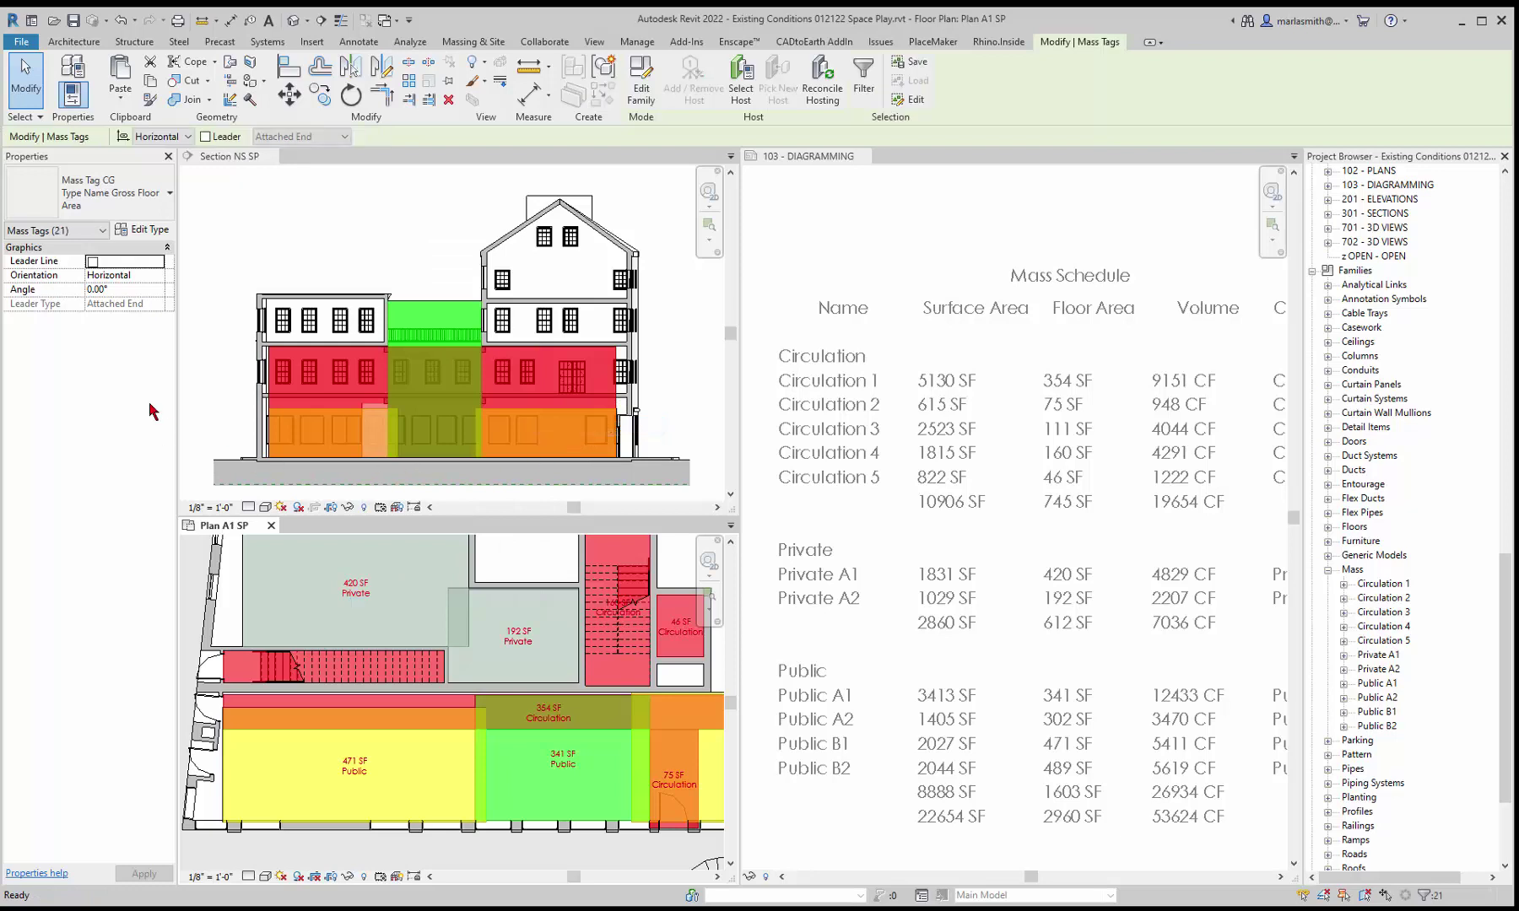
pyautogui.click(139, 201)
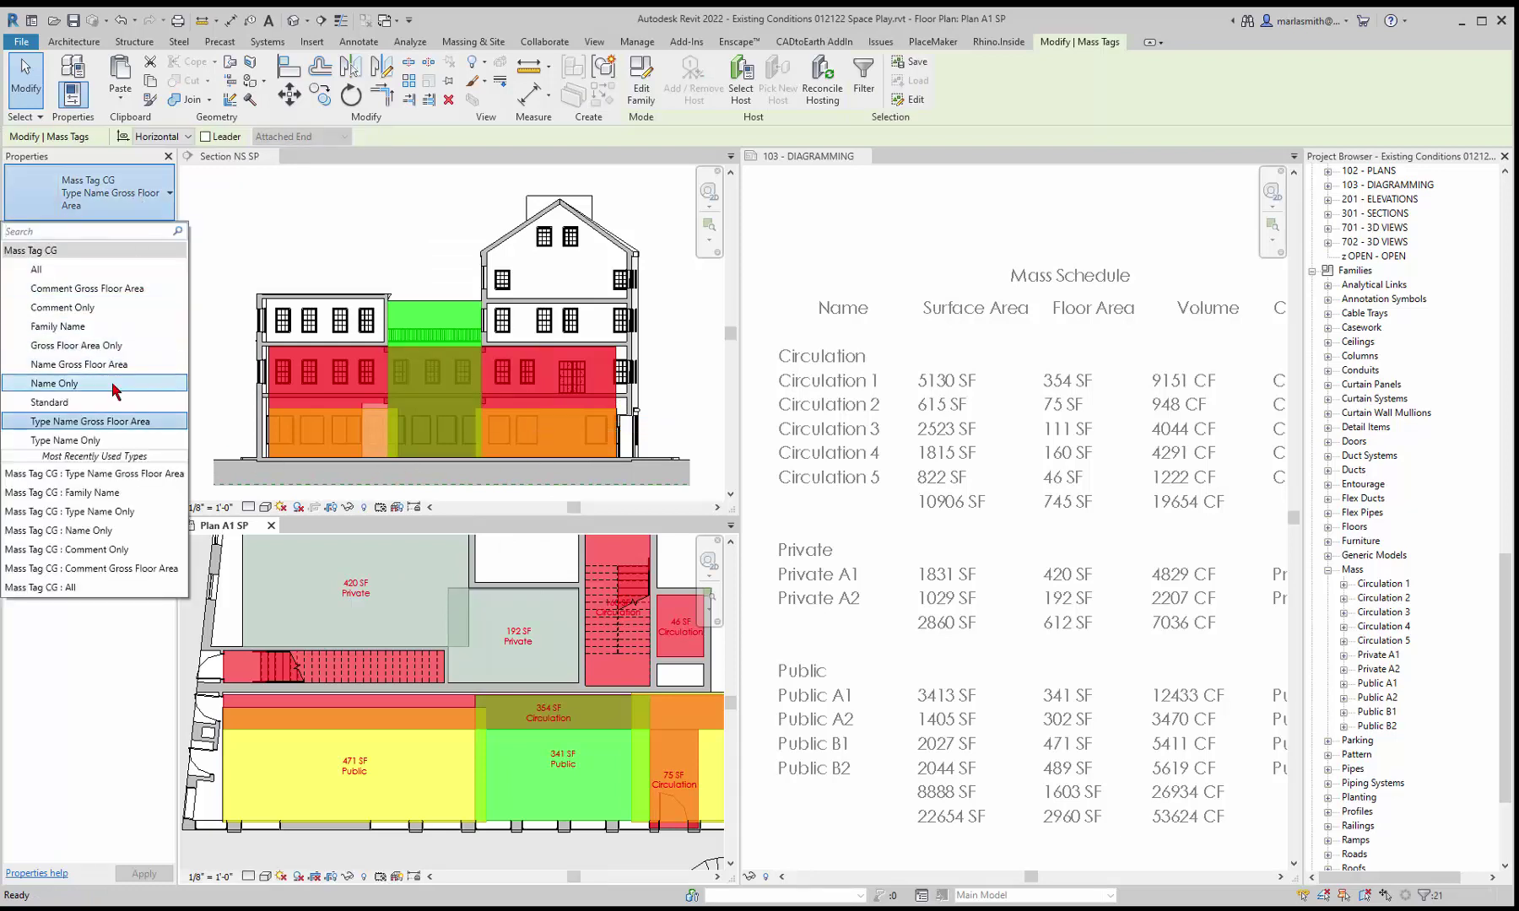
pyautogui.click(133, 332)
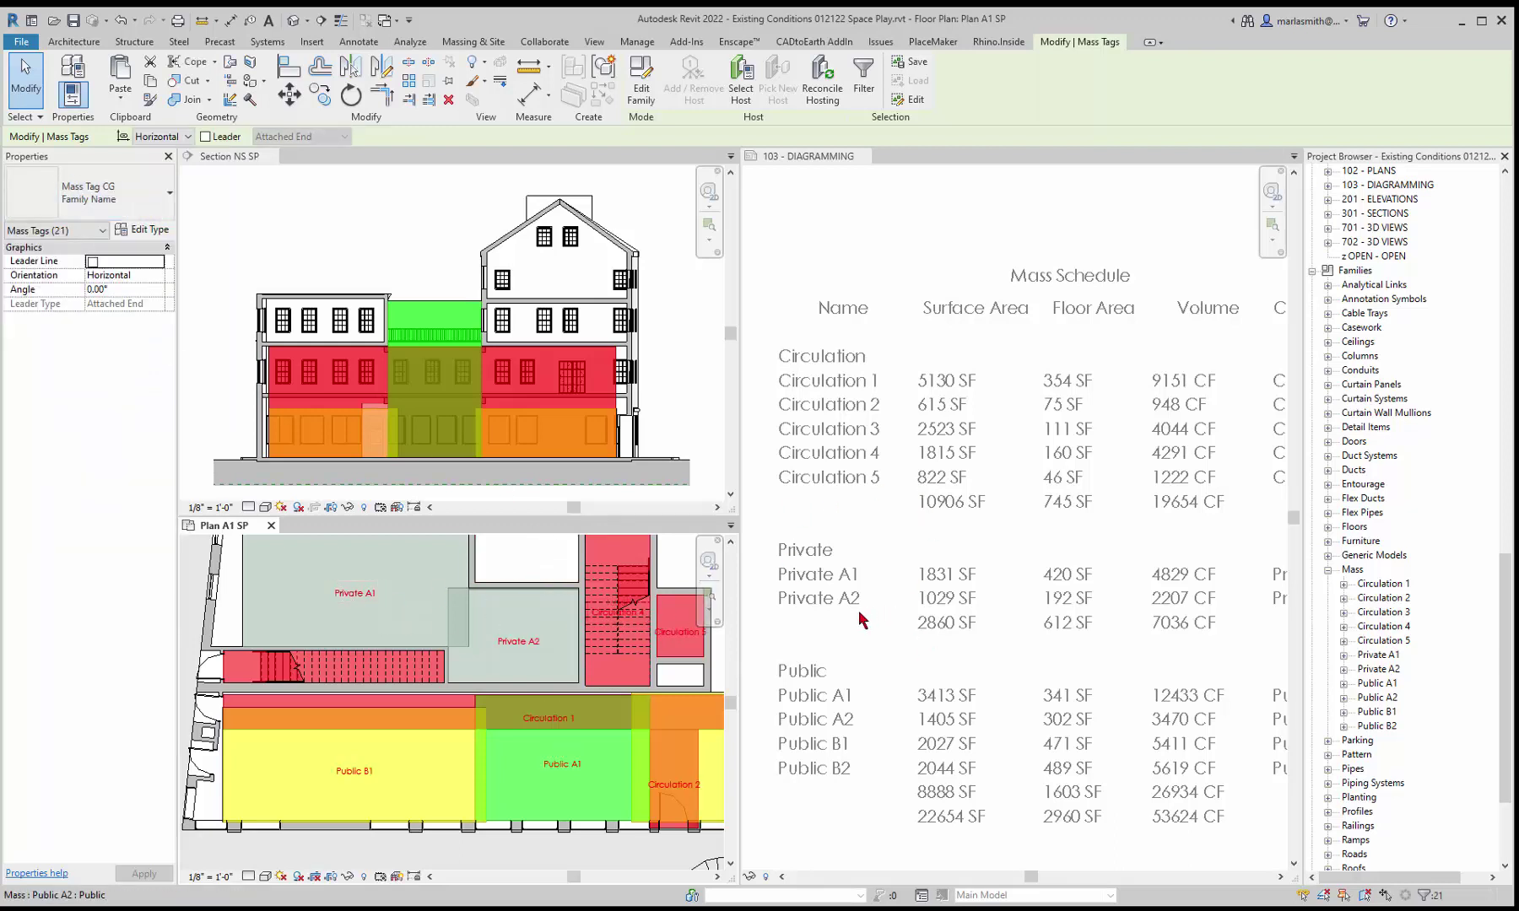
# Step: Stretch Private A1's edge beside Private A2, then start Join Geometry on the masses
pyautogui.click(473, 622)
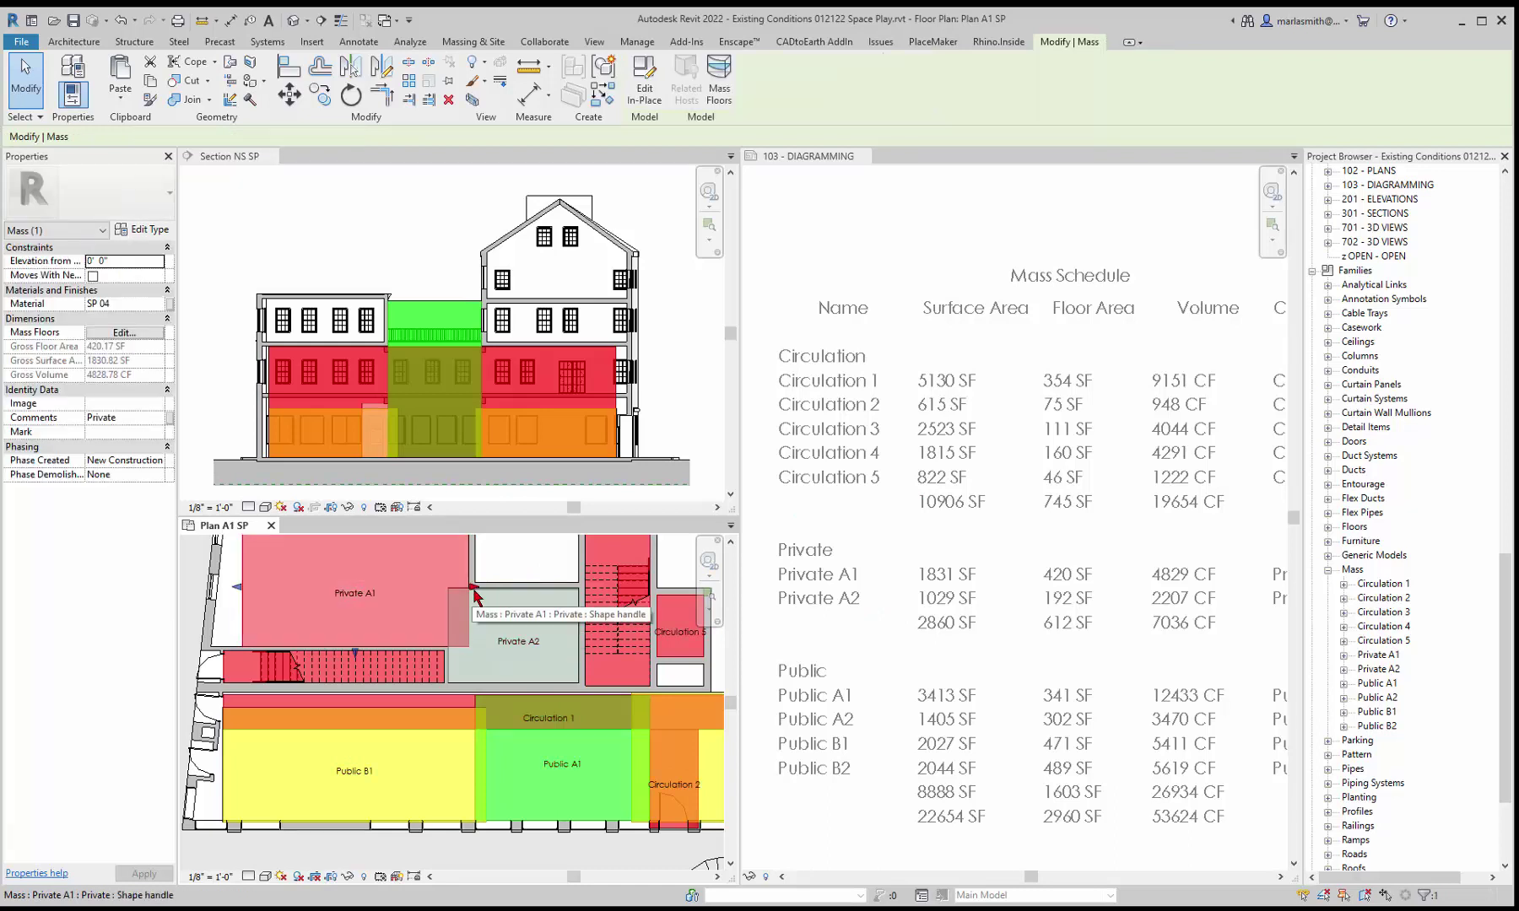
pyautogui.moveTo(473, 588)
pyautogui.mouseDown()
pyautogui.moveTo(409, 586)
pyautogui.moveTo(468, 595)
pyautogui.mouseUp()
pyautogui.click(187, 99)
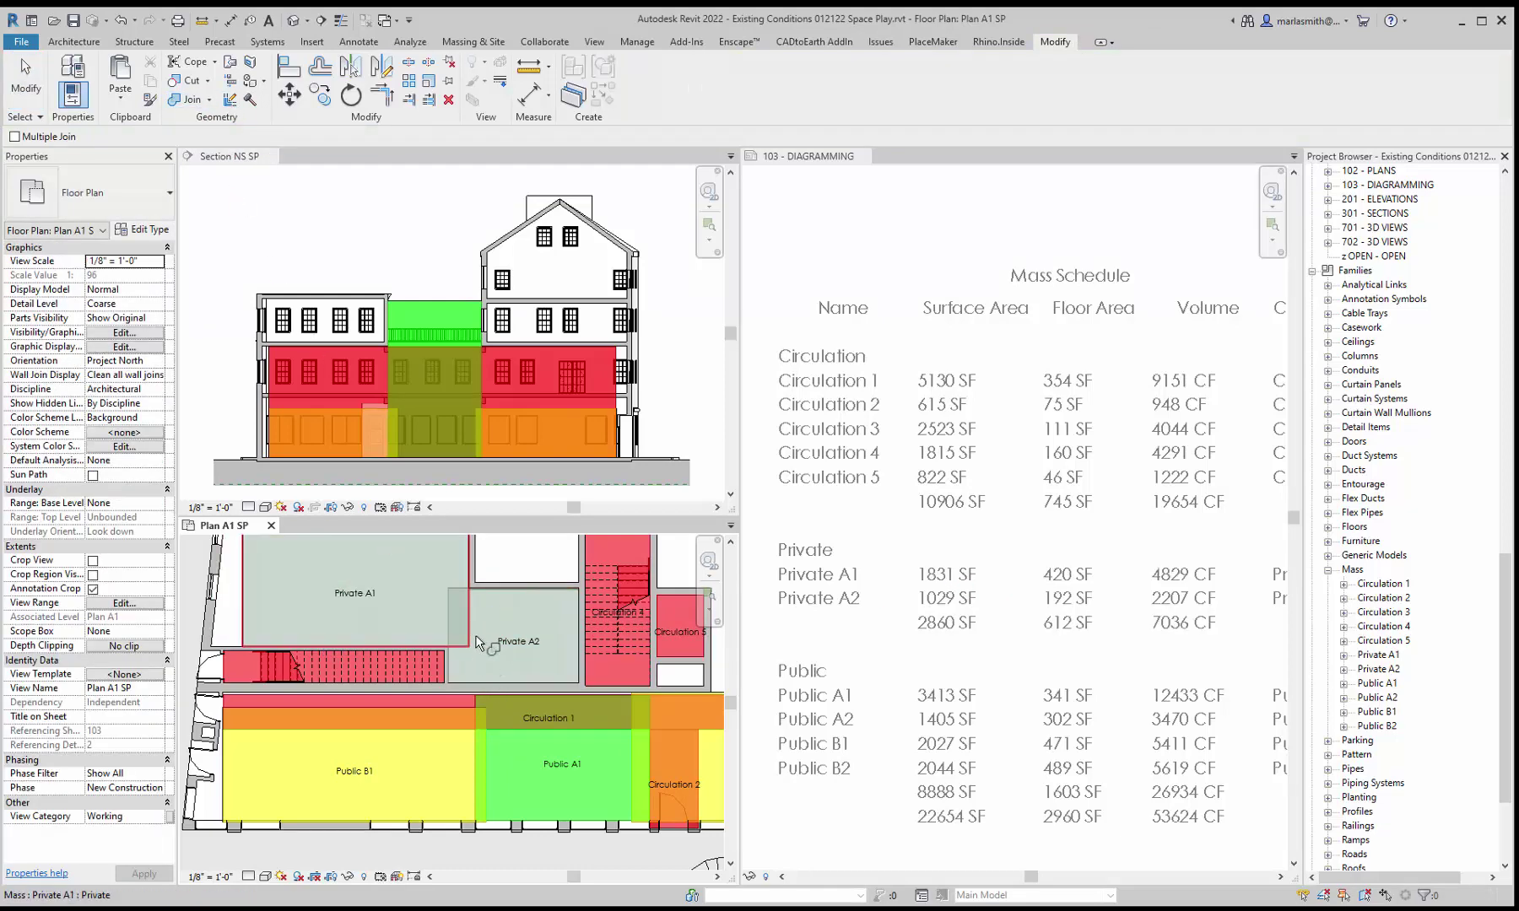
pyautogui.click(458, 586)
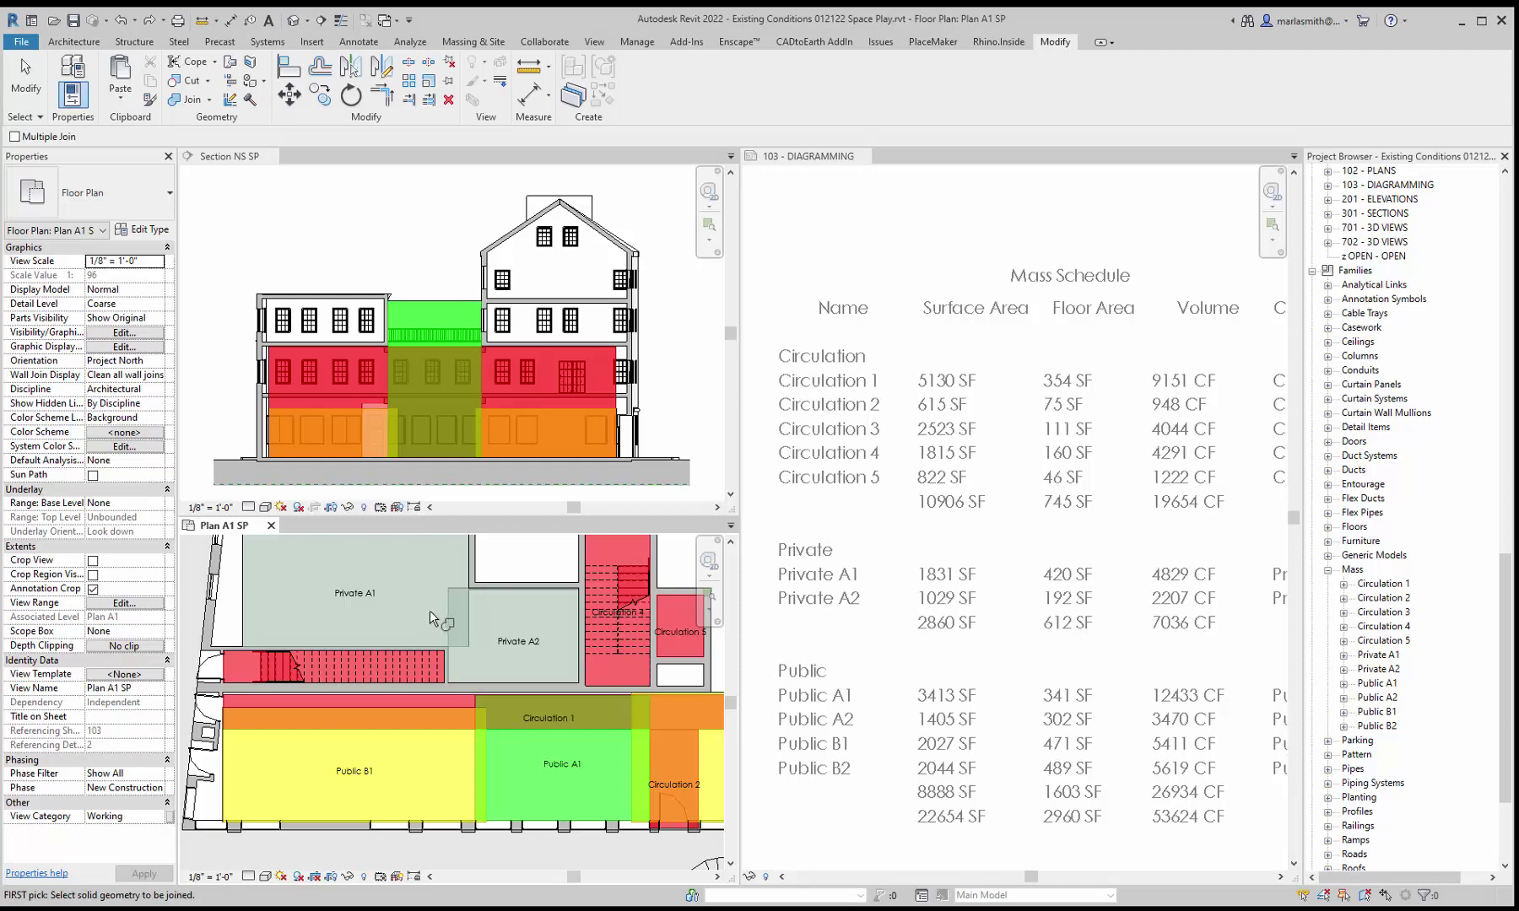
pyautogui.scroll(-1, 405, 593)
pyautogui.scroll(-2, 405, 593)
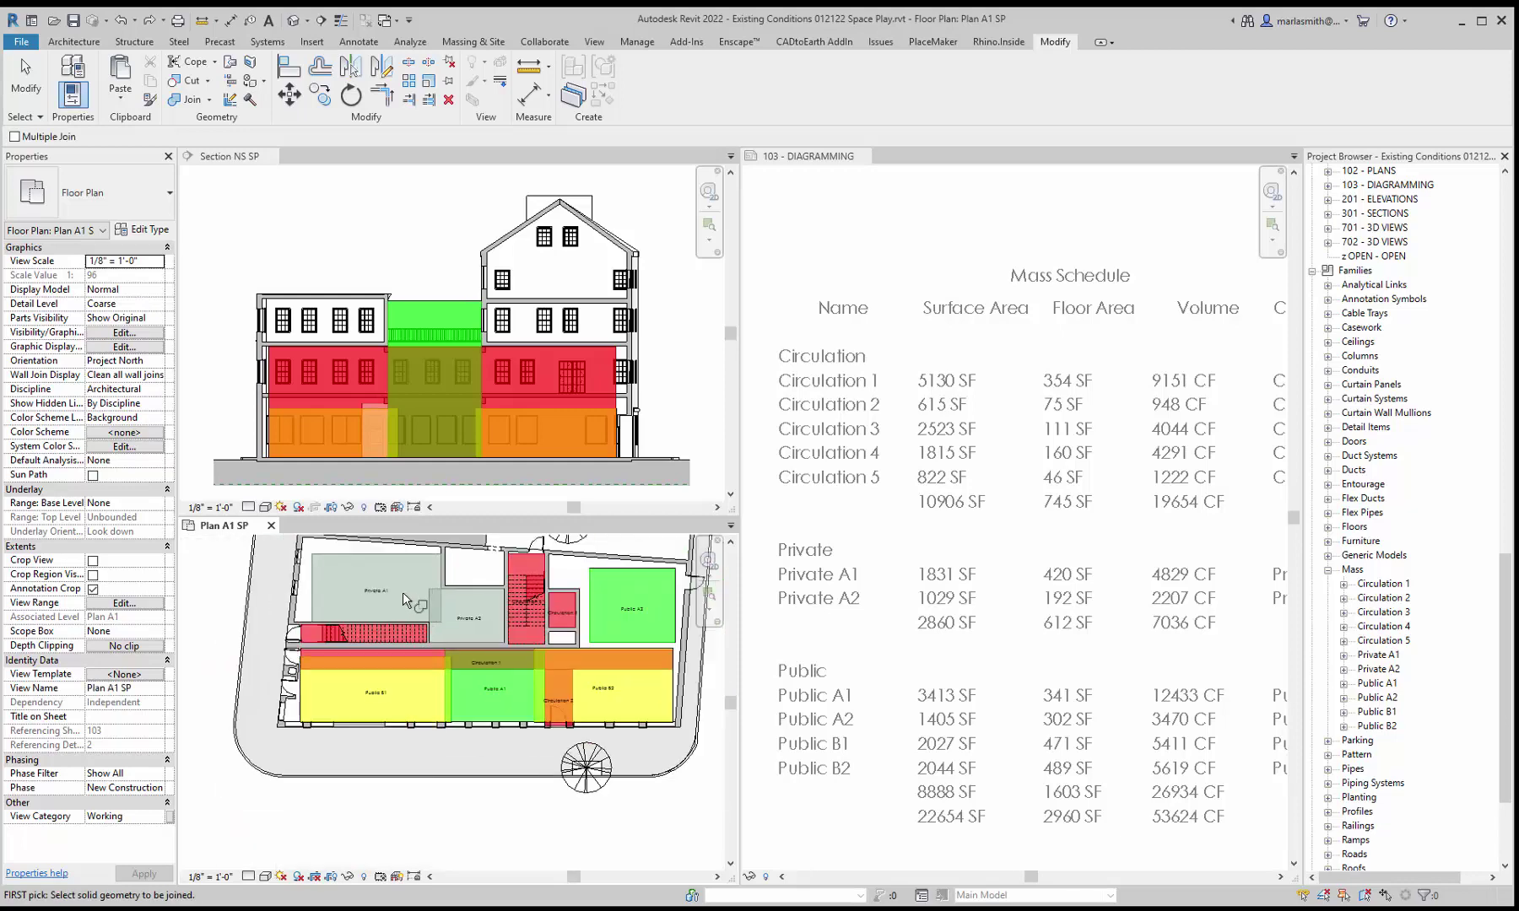